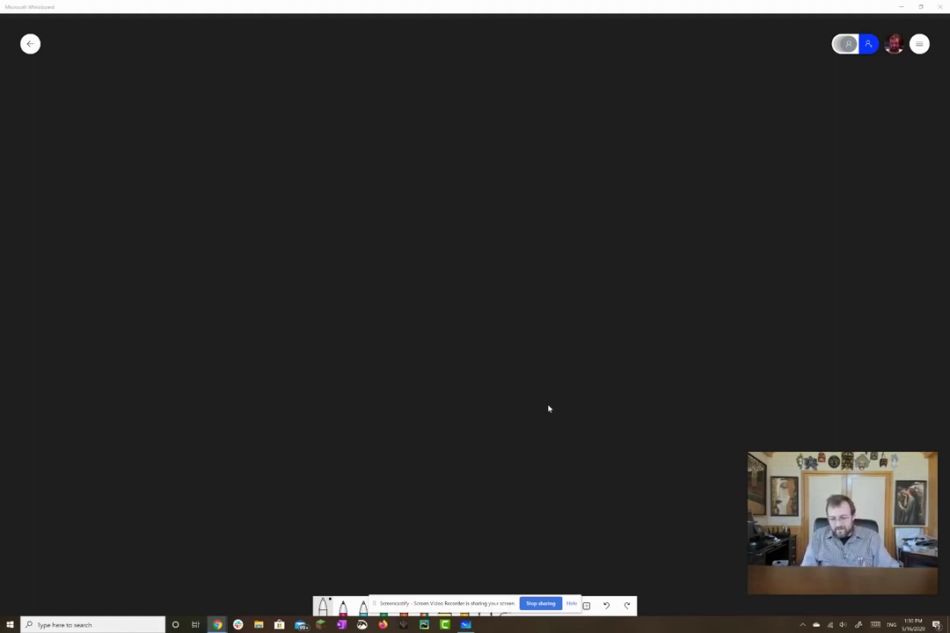
# Choose the white pen and handwrite 'What is' at the top left of the board
pyautogui.click(323, 607)
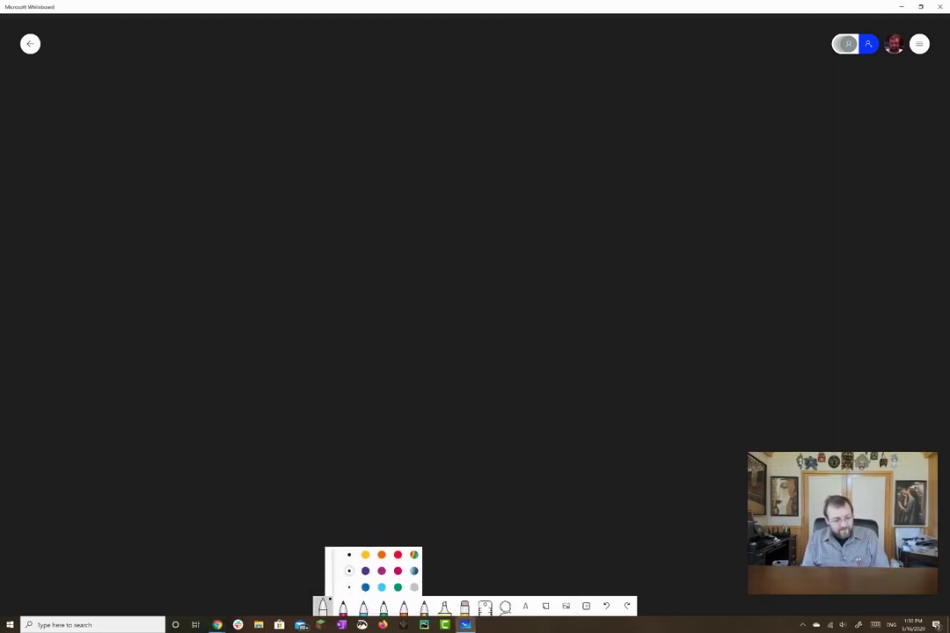
pyautogui.click(240, 551)
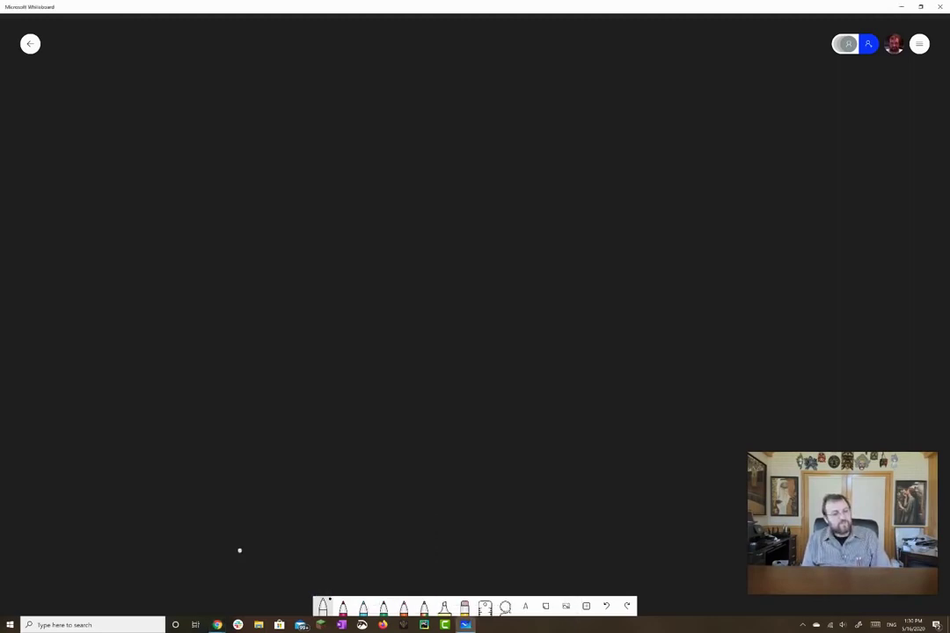
pyautogui.moveTo(97, 49)
pyautogui.mouseDown()
pyautogui.moveTo(131, 85)
pyautogui.moveTo(160, 77)
pyautogui.mouseUp()
pyautogui.moveTo(163, 40)
pyautogui.mouseDown()
pyautogui.moveTo(183, 113)
pyautogui.moveTo(214, 113)
pyautogui.mouseUp()
pyautogui.moveTo(238, 59); pyautogui.dragTo(243, 110)
pyautogui.moveTo(224, 89)
pyautogui.mouseDown()
pyautogui.moveTo(255, 85)
pyautogui.moveTo(286, 110)
pyautogui.mouseUp()
pyautogui.moveTo(299, 88)
pyautogui.mouseDown()
pyautogui.moveTo(312, 80)
pyautogui.moveTo(318, 105)
pyautogui.mouseUp()
# Finish the title with 'Bitcoin?', underline the whole title, and circle 'Bitcoin?'
pyautogui.moveTo(372, 44); pyautogui.dragTo(369, 101)
pyautogui.moveTo(336, 48)
pyautogui.mouseDown()
pyautogui.moveTo(370, 77)
pyautogui.moveTo(374, 99)
pyautogui.mouseUp()
pyautogui.moveTo(415, 74); pyautogui.dragTo(415, 95)
pyautogui.moveTo(440, 49)
pyautogui.mouseDown()
pyautogui.moveTo(440, 93)
pyautogui.moveTo(466, 63)
pyautogui.mouseUp()
pyautogui.moveTo(466, 72)
pyautogui.mouseDown()
pyautogui.moveTo(461, 92)
pyautogui.moveTo(486, 72)
pyautogui.moveTo(502, 92)
pyautogui.mouseUp()
pyautogui.moveTo(511, 76); pyautogui.dragTo(527, 95)
pyautogui.moveTo(533, 48); pyautogui.dragTo(548, 80)
pyautogui.click(560, 90)
pyautogui.moveTo(591, 134); pyautogui.dragTo(66, 139)
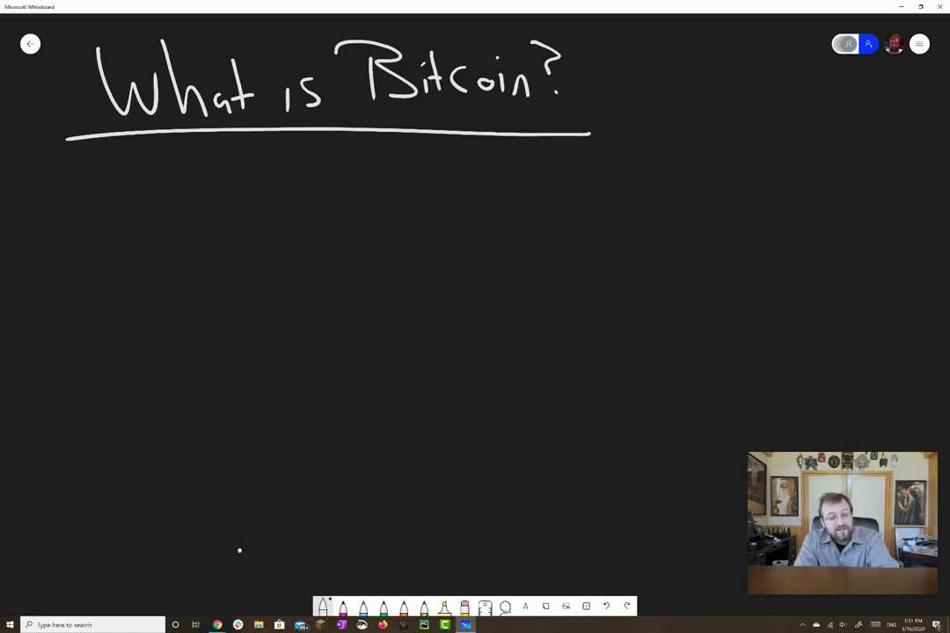
pyautogui.moveTo(554, 34)
pyautogui.mouseDown()
pyautogui.moveTo(387, 22)
pyautogui.moveTo(352, 154)
pyautogui.moveTo(567, 48)
pyautogui.mouseUp()
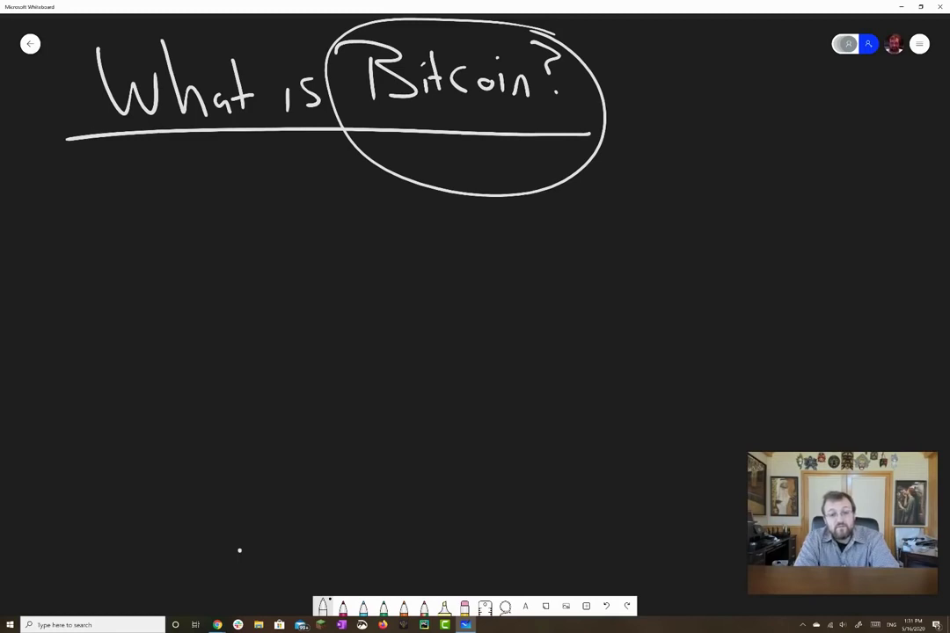
# Write and underline 'Blockchain' below the title, with an arrow pointing at the circled 'Bitcoin?'
pyautogui.moveTo(361, 222); pyautogui.dragTo(361, 264)
pyautogui.moveTo(310, 213); pyautogui.dragTo(361, 262)
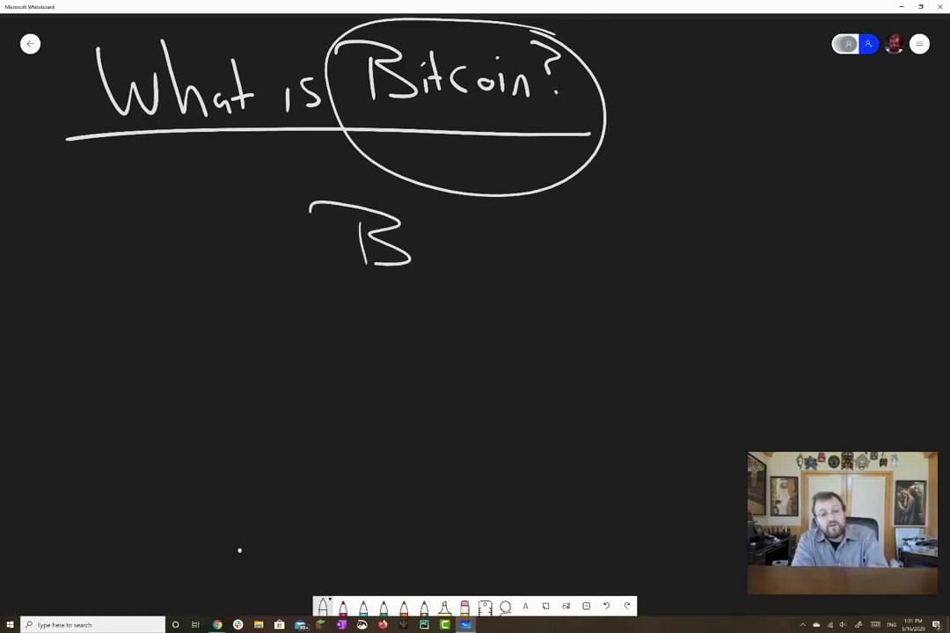
pyautogui.moveTo(428, 218); pyautogui.dragTo(431, 262)
pyautogui.moveTo(449, 238)
pyautogui.mouseDown()
pyautogui.moveTo(445, 252)
pyautogui.moveTo(451, 241)
pyautogui.mouseUp()
pyautogui.moveTo(494, 236); pyautogui.dragTo(494, 258)
pyautogui.moveTo(503, 211)
pyautogui.mouseDown()
pyautogui.moveTo(503, 263)
pyautogui.moveTo(532, 261)
pyautogui.mouseUp()
pyautogui.moveTo(553, 236); pyautogui.dragTo(554, 258)
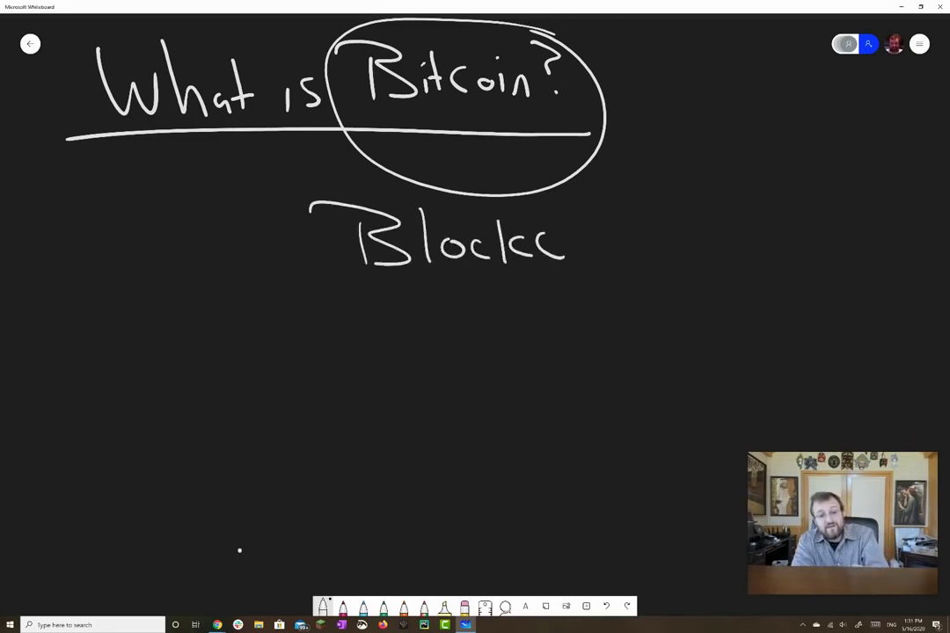
pyautogui.moveTo(563, 209)
pyautogui.mouseDown()
pyautogui.moveTo(602, 261)
pyautogui.moveTo(633, 264)
pyautogui.mouseUp()
pyautogui.click(627, 220)
pyautogui.moveTo(647, 236); pyautogui.dragTo(671, 266)
pyautogui.moveTo(349, 282); pyautogui.dragTo(701, 297)
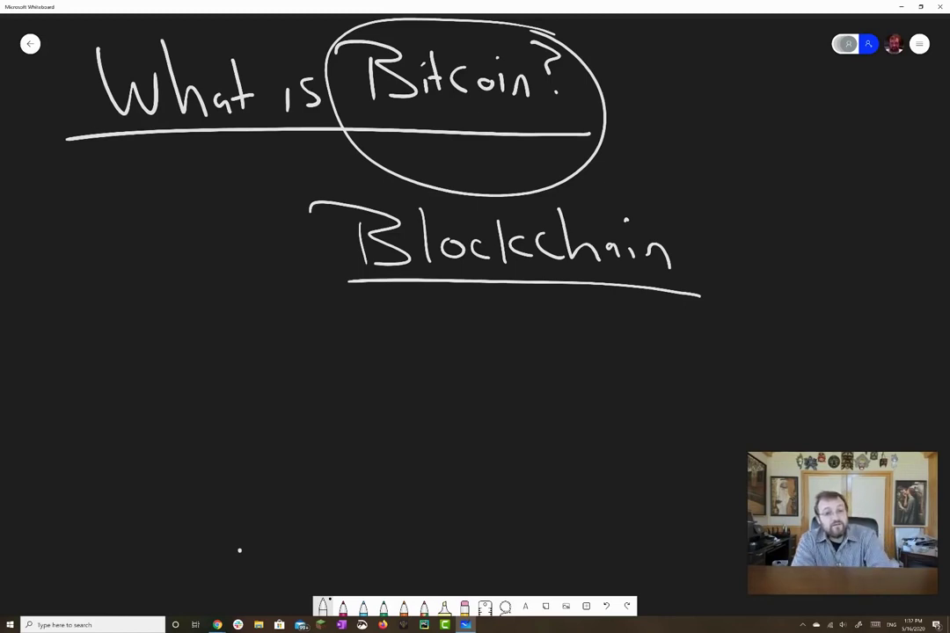
pyautogui.moveTo(738, 95); pyautogui.dragTo(629, 97)
pyautogui.moveTo(649, 76); pyautogui.dragTo(649, 110)
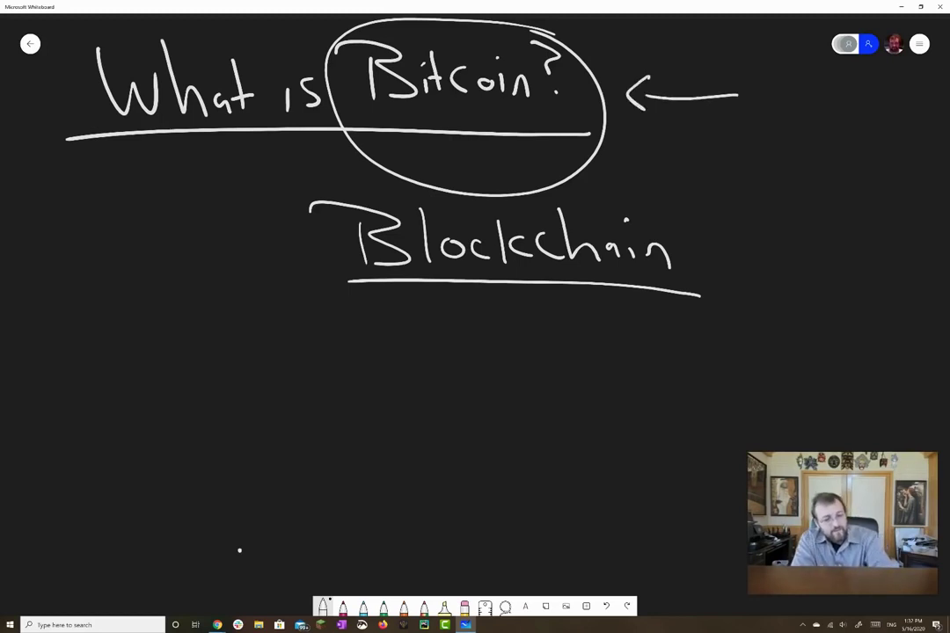
# Write '2009 Bitcoin' with a circled question mark to its right
pyautogui.moveTo(104, 362)
pyautogui.mouseDown()
pyautogui.moveTo(150, 401)
pyautogui.moveTo(174, 382)
pyautogui.moveTo(199, 381)
pyautogui.moveTo(234, 409)
pyautogui.mouseUp()
pyautogui.moveTo(273, 356); pyautogui.dragTo(276, 369)
pyautogui.moveTo(303, 361); pyautogui.dragTo(304, 406)
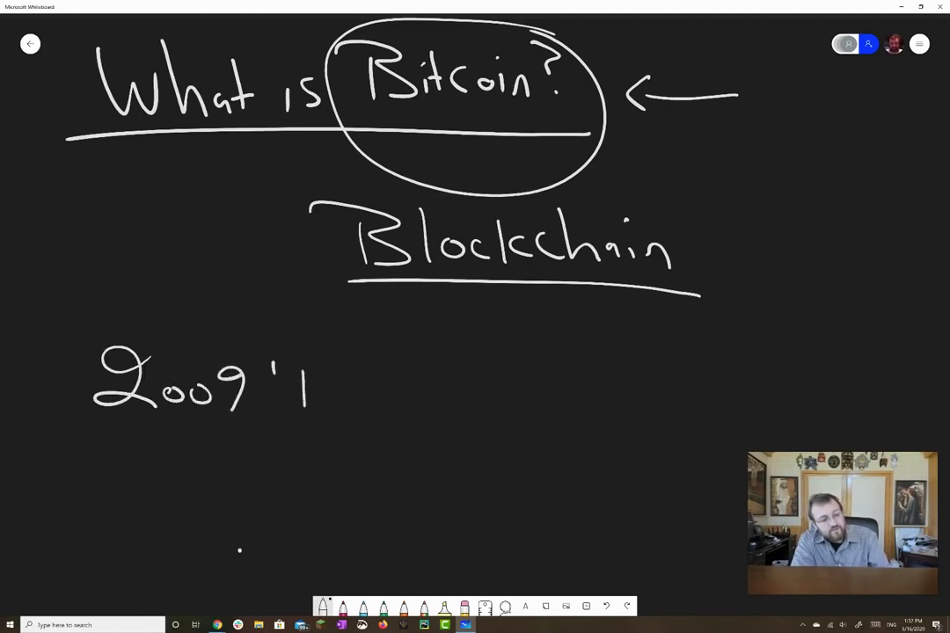
pyautogui.moveTo(274, 357); pyautogui.dragTo(303, 407)
pyautogui.moveTo(346, 375); pyautogui.dragTo(348, 403)
pyautogui.moveTo(356, 367); pyautogui.dragTo(366, 404)
pyautogui.moveTo(355, 380); pyautogui.dragTo(377, 378)
pyautogui.moveTo(394, 387)
pyautogui.mouseDown()
pyautogui.moveTo(391, 405)
pyautogui.moveTo(410, 388)
pyautogui.moveTo(425, 405)
pyautogui.mouseUp()
pyautogui.moveTo(433, 387); pyautogui.dragTo(449, 405)
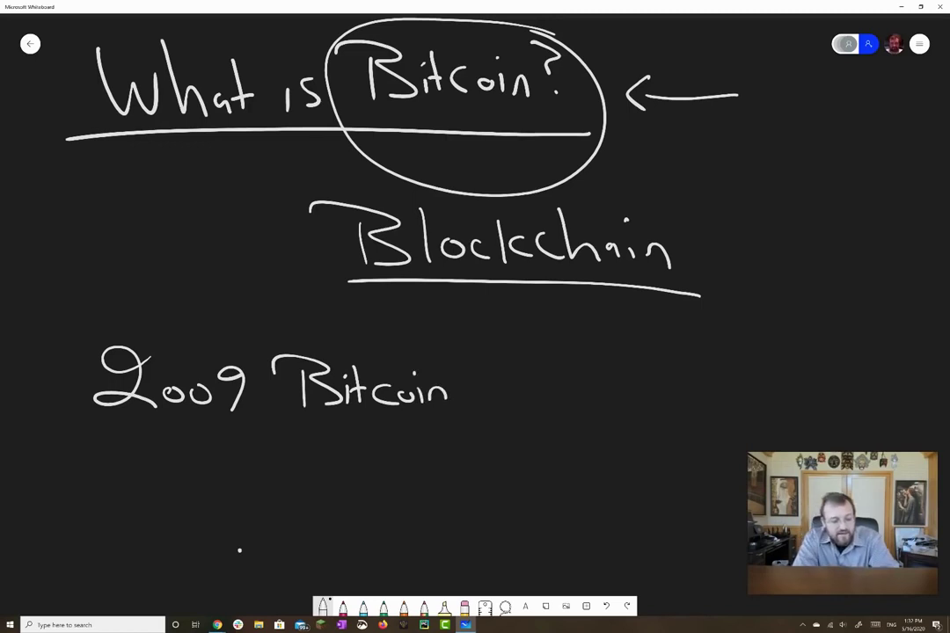
pyautogui.moveTo(508, 339); pyautogui.dragTo(522, 363)
pyautogui.click(522, 378)
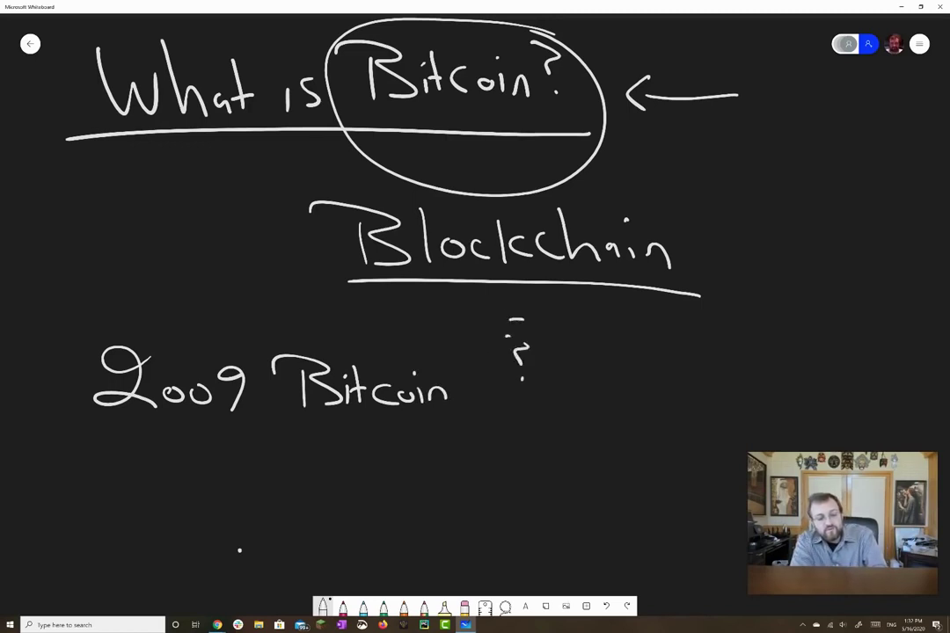
pyautogui.moveTo(519, 321); pyautogui.dragTo(526, 320)
# Write and underline 'S.N.' beneath 2009, with an arrow pointing back at it
pyautogui.moveTo(250, 436)
pyautogui.mouseDown()
pyautogui.moveTo(221, 437)
pyautogui.moveTo(225, 469)
pyautogui.mouseUp()
pyautogui.moveTo(289, 468)
pyautogui.mouseDown()
pyautogui.moveTo(290, 438)
pyautogui.moveTo(318, 436)
pyautogui.mouseUp()
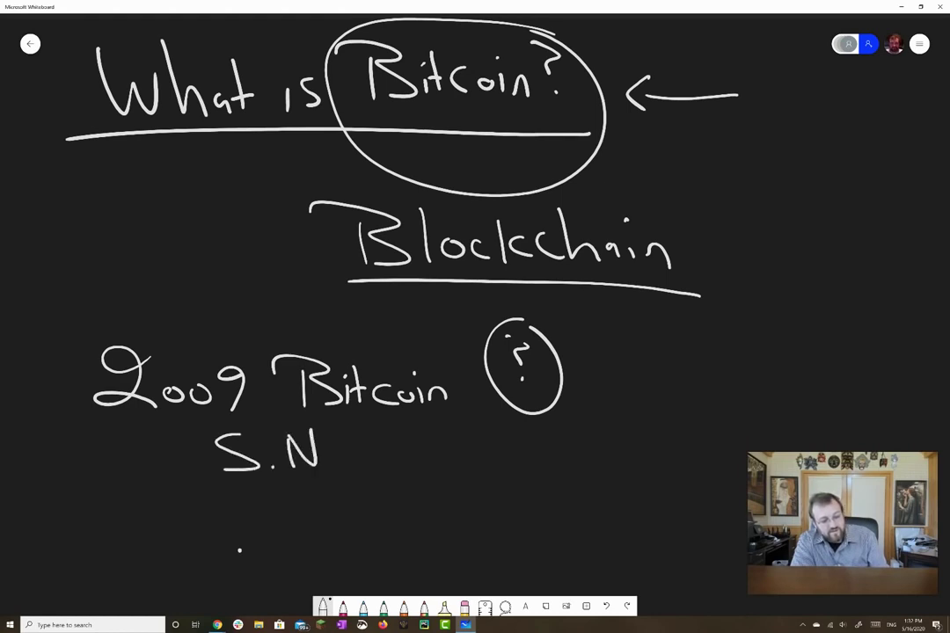
pyautogui.click(331, 458)
pyautogui.moveTo(364, 479); pyautogui.dragTo(194, 484)
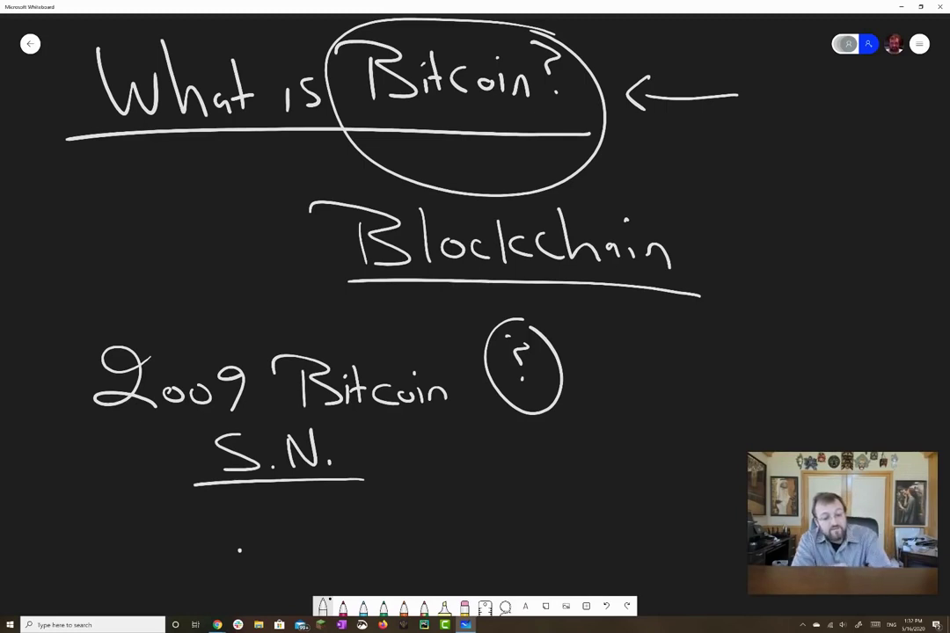
pyautogui.moveTo(428, 450); pyautogui.dragTo(363, 452)
pyautogui.moveTo(378, 443); pyautogui.dragTo(379, 459)
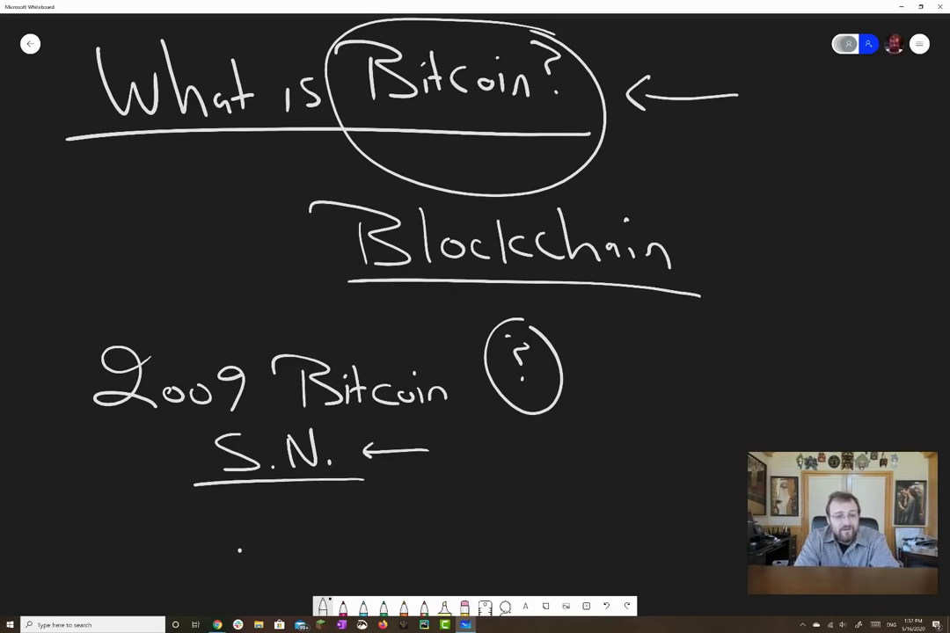
pyautogui.scroll(-3, 476, 316)
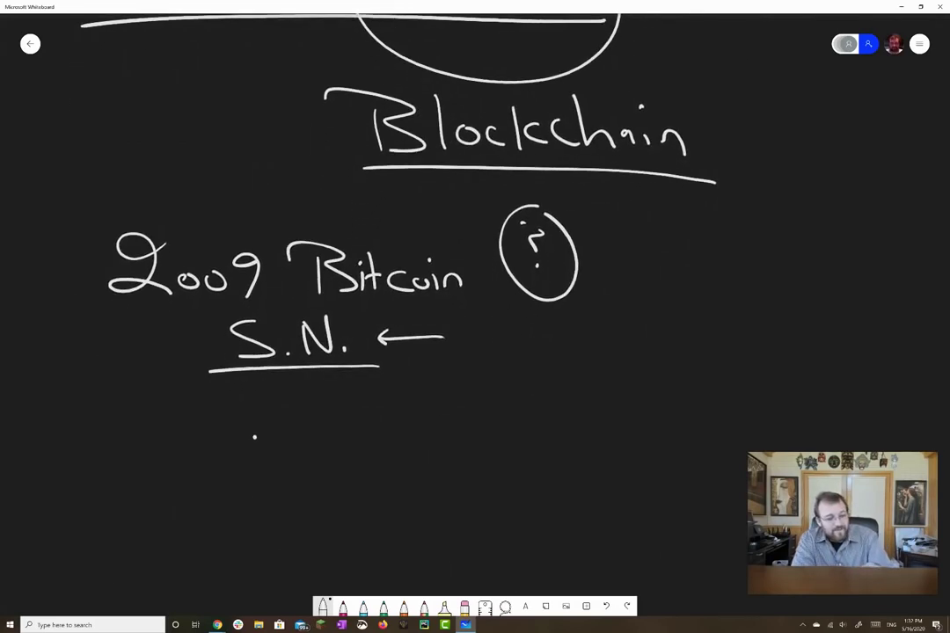
# Circle the 2009 Bitcoin note, then write and underline 'experiment' below it
pyautogui.moveTo(484, 329)
pyautogui.mouseDown()
pyautogui.moveTo(276, 422)
pyautogui.moveTo(107, 184)
pyautogui.moveTo(475, 209)
pyautogui.moveTo(486, 325)
pyautogui.moveTo(476, 339)
pyautogui.mouseUp()
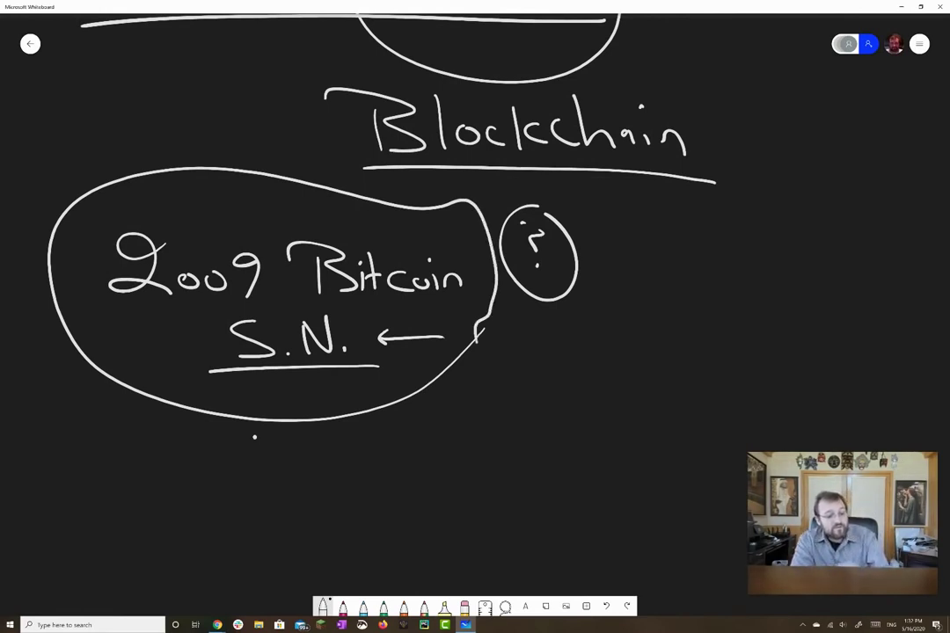
pyautogui.moveTo(181, 483)
pyautogui.mouseDown()
pyautogui.moveTo(207, 507)
pyautogui.moveTo(271, 499)
pyautogui.mouseUp()
pyautogui.moveTo(271, 467)
pyautogui.mouseDown()
pyautogui.moveTo(239, 504)
pyautogui.moveTo(293, 513)
pyautogui.mouseUp()
pyautogui.moveTo(282, 480)
pyautogui.mouseDown()
pyautogui.moveTo(337, 491)
pyautogui.moveTo(350, 469)
pyautogui.mouseUp()
pyautogui.moveTo(359, 471); pyautogui.dragTo(361, 487)
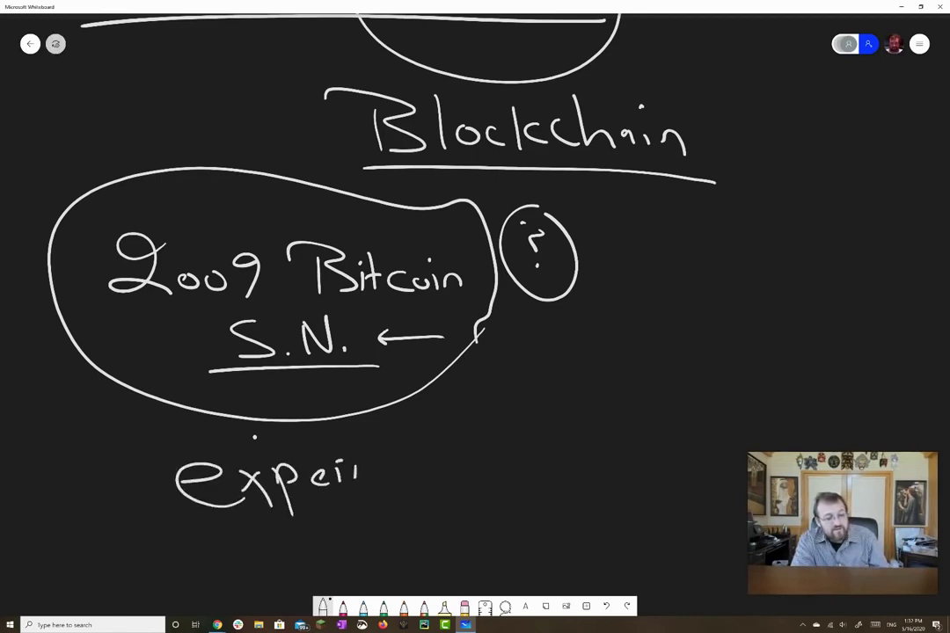
pyautogui.moveTo(351, 450); pyautogui.dragTo(353, 452)
pyautogui.moveTo(370, 486)
pyautogui.mouseDown()
pyautogui.moveTo(401, 476)
pyautogui.moveTo(407, 487)
pyautogui.mouseUp()
pyautogui.moveTo(413, 480); pyautogui.dragTo(451, 480)
pyautogui.moveTo(464, 453)
pyautogui.mouseDown()
pyautogui.moveTo(466, 480)
pyautogui.moveTo(473, 460)
pyautogui.mouseUp()
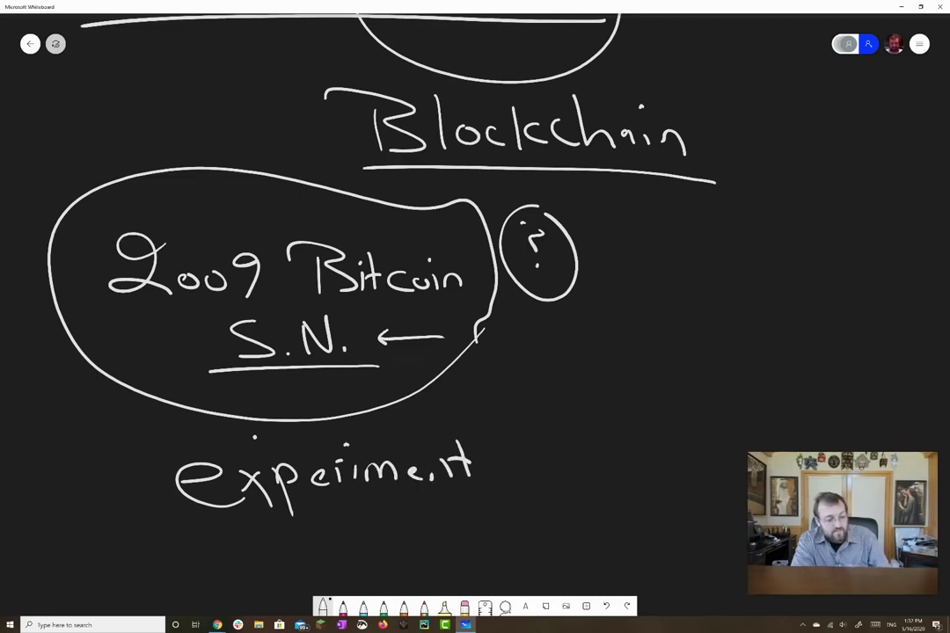
pyautogui.moveTo(153, 542); pyautogui.dragTo(480, 512)
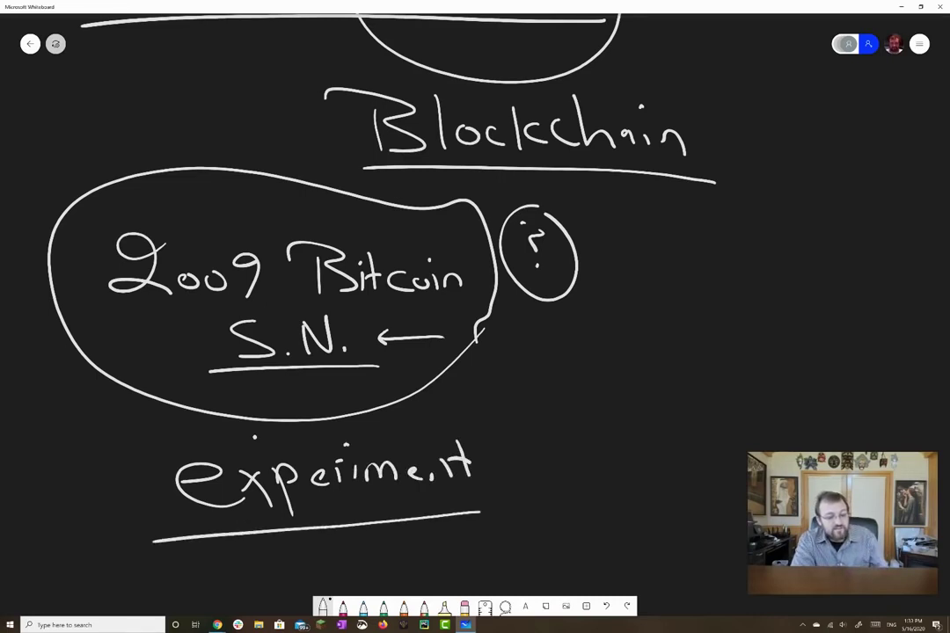
# Draw a left arrow from 'experiment' down to the word 'Passion'
pyautogui.scroll(-3, 325, 264)
pyautogui.moveTo(278, 398)
pyautogui.mouseDown()
pyautogui.moveTo(120, 450)
pyautogui.moveTo(132, 447)
pyautogui.mouseUp()
pyautogui.moveTo(95, 500); pyautogui.dragTo(97, 533)
pyautogui.moveTo(64, 503)
pyautogui.mouseDown()
pyautogui.moveTo(116, 494)
pyautogui.moveTo(99, 521)
pyautogui.mouseUp()
pyautogui.moveTo(139, 512)
pyautogui.mouseDown()
pyautogui.moveTo(132, 524)
pyautogui.moveTo(157, 524)
pyautogui.mouseUp()
pyautogui.moveTo(176, 512)
pyautogui.mouseDown()
pyautogui.moveTo(177, 524)
pyautogui.moveTo(190, 513)
pyautogui.mouseUp()
pyautogui.moveTo(204, 524); pyautogui.dragTo(224, 524)
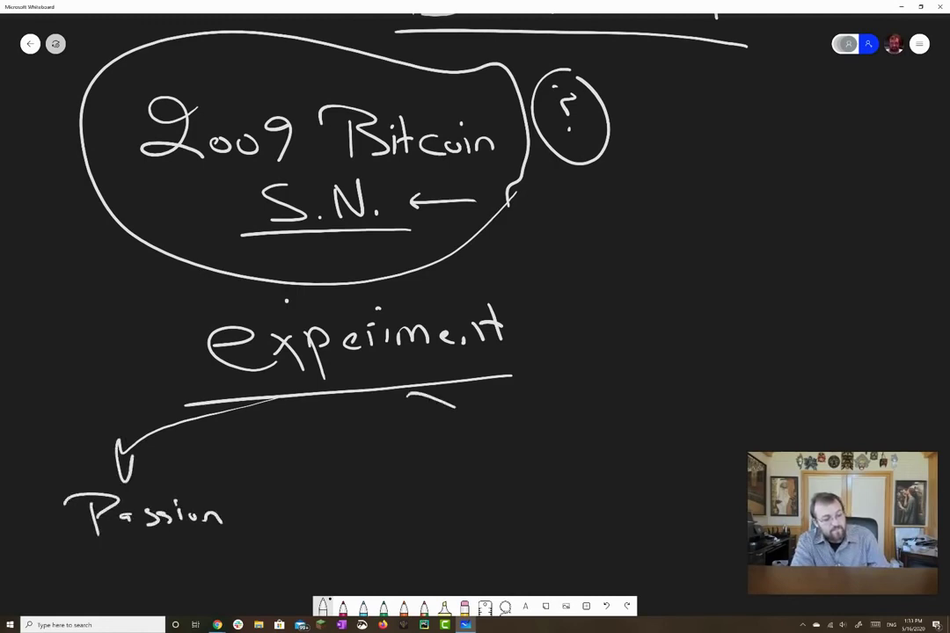
# Draw a right arrow to 'frustration' and circle the branch words
pyautogui.moveTo(455, 406); pyautogui.dragTo(515, 464)
pyautogui.moveTo(450, 471)
pyautogui.mouseDown()
pyautogui.moveTo(418, 527)
pyautogui.moveTo(468, 500)
pyautogui.moveTo(494, 520)
pyautogui.mouseUp()
pyautogui.moveTo(516, 479)
pyautogui.mouseDown()
pyautogui.moveTo(517, 519)
pyautogui.moveTo(525, 491)
pyautogui.mouseUp()
pyautogui.moveTo(530, 516)
pyautogui.mouseDown()
pyautogui.moveTo(542, 497)
pyautogui.moveTo(560, 515)
pyautogui.mouseUp()
pyautogui.moveTo(570, 480)
pyautogui.mouseDown()
pyautogui.moveTo(572, 514)
pyautogui.moveTo(581, 493)
pyautogui.mouseUp()
pyautogui.moveTo(585, 504)
pyautogui.mouseDown()
pyautogui.moveTo(584, 521)
pyautogui.moveTo(598, 525)
pyautogui.mouseUp()
pyautogui.moveTo(605, 527); pyautogui.dragTo(621, 526)
pyautogui.moveTo(475, 352)
pyautogui.mouseDown()
pyautogui.moveTo(526, 236)
pyautogui.moveTo(541, 229)
pyautogui.mouseUp()
pyautogui.moveTo(359, 377)
pyautogui.mouseDown()
pyautogui.moveTo(86, 391)
pyautogui.moveTo(339, 352)
pyautogui.mouseUp()
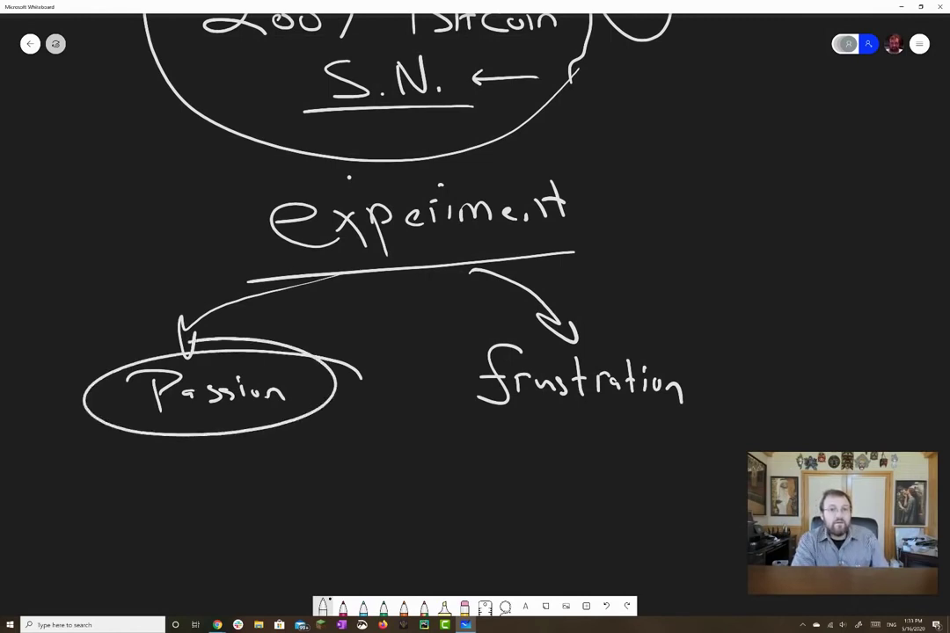
# Write the question 'What is Money' beneath the branches
pyautogui.moveTo(95, 470)
pyautogui.mouseDown()
pyautogui.moveTo(127, 493)
pyautogui.moveTo(199, 501)
pyautogui.mouseUp()
pyautogui.moveTo(188, 482); pyautogui.dragTo(233, 496)
pyautogui.moveTo(262, 493)
pyautogui.mouseDown()
pyautogui.moveTo(281, 479)
pyautogui.moveTo(303, 493)
pyautogui.mouseUp()
pyautogui.moveTo(318, 479)
pyautogui.mouseDown()
pyautogui.moveTo(308, 491)
pyautogui.moveTo(343, 493)
pyautogui.mouseUp()
pyautogui.moveTo(348, 484)
pyautogui.mouseDown()
pyautogui.moveTo(369, 511)
pyautogui.moveTo(401, 499)
pyautogui.mouseUp()
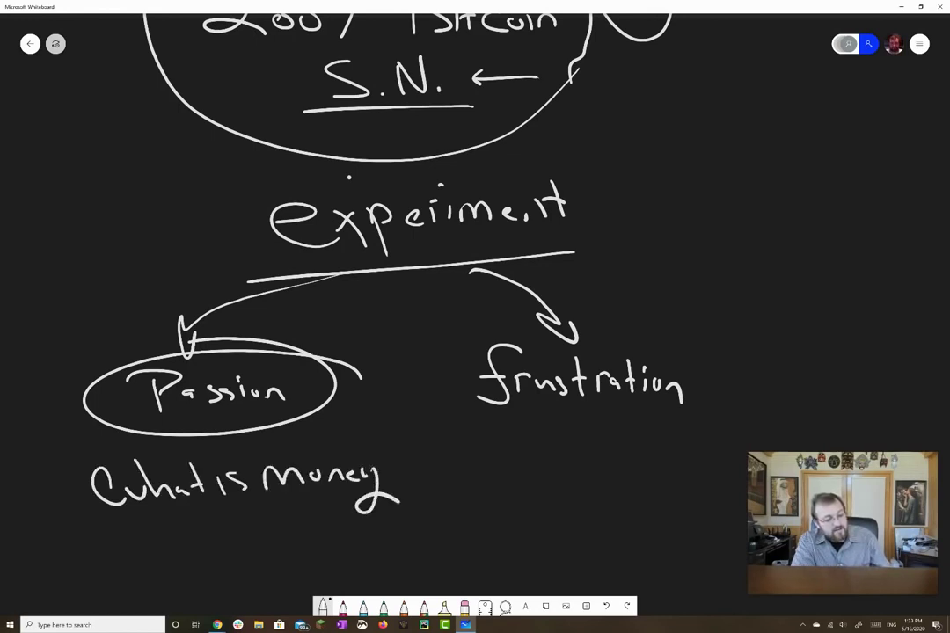
pyautogui.moveTo(132, 535)
pyautogui.mouseDown()
pyautogui.moveTo(132, 555)
pyautogui.moveTo(148, 552)
pyautogui.mouseUp()
# Write 'Can we Create Better Money' on the line below
pyautogui.moveTo(154, 555)
pyautogui.mouseDown()
pyautogui.moveTo(216, 537)
pyautogui.moveTo(235, 547)
pyautogui.moveTo(280, 546)
pyautogui.moveTo(403, 539)
pyautogui.moveTo(417, 528)
pyautogui.moveTo(426, 539)
pyautogui.mouseUp()
pyautogui.moveTo(437, 518)
pyautogui.mouseDown()
pyautogui.moveTo(439, 539)
pyautogui.moveTo(445, 527)
pyautogui.mouseUp()
pyautogui.moveTo(447, 531)
pyautogui.mouseDown()
pyautogui.moveTo(480, 522)
pyautogui.moveTo(539, 538)
pyautogui.moveTo(547, 527)
pyautogui.mouseUp()
pyautogui.moveTo(558, 539)
pyautogui.mouseDown()
pyautogui.moveTo(585, 533)
pyautogui.moveTo(607, 554)
pyautogui.mouseUp()
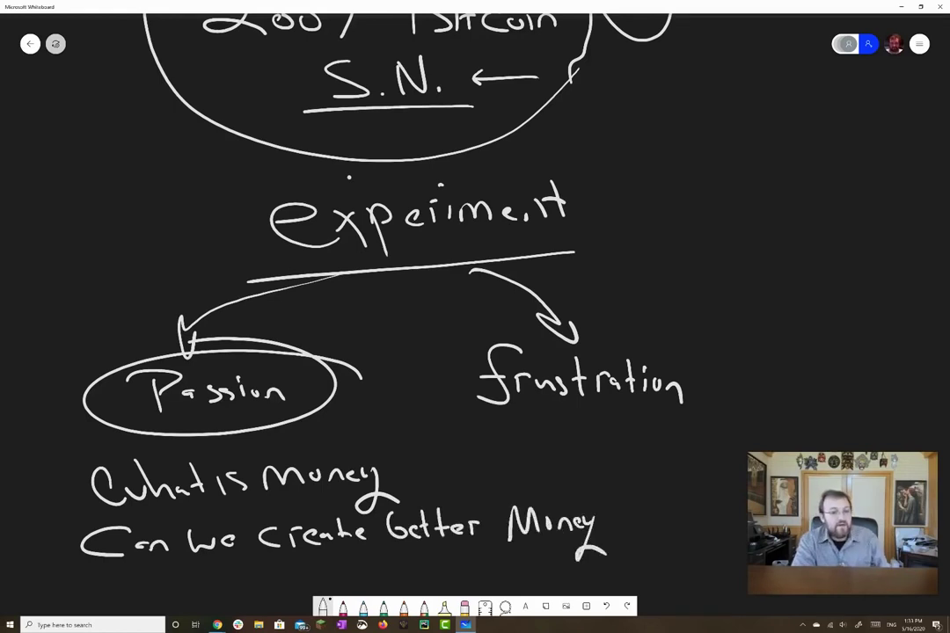
pyautogui.scroll(2, 475, 317)
# Underline the 00 in 2009, circle 'Money' in 'What is Money', and underline 'Create Better'
pyautogui.moveTo(252, 84); pyautogui.dragTo(316, 79)
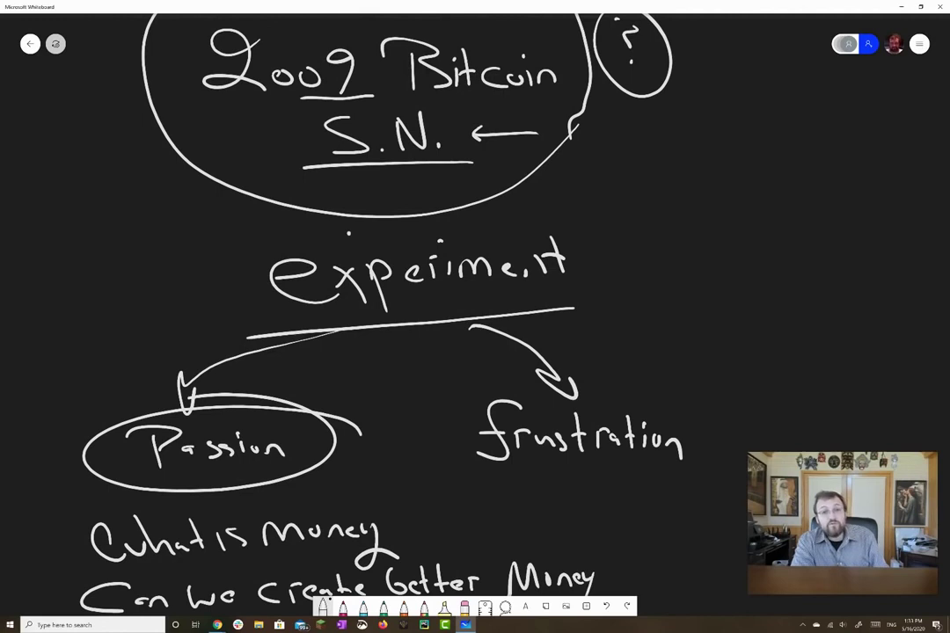
pyautogui.scroll(-2, 317, 264)
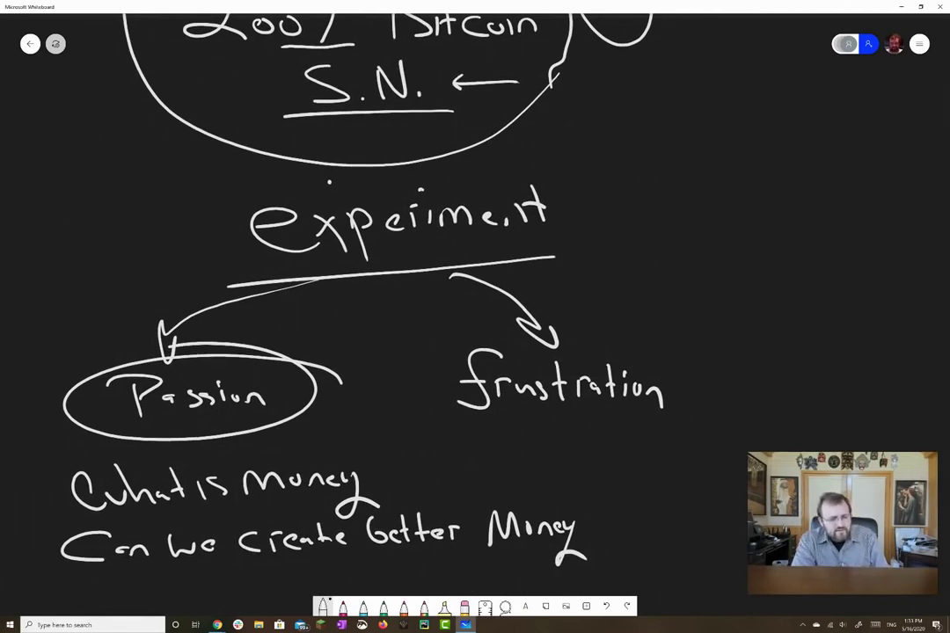
pyautogui.scroll(-1, 303, 245)
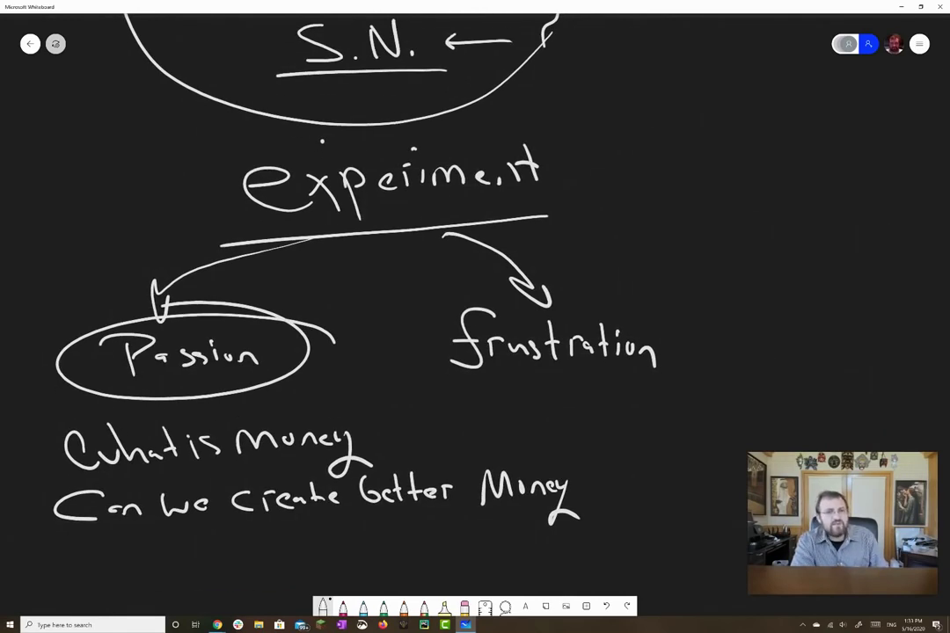
pyautogui.moveTo(348, 398)
pyautogui.mouseDown()
pyautogui.moveTo(290, 398)
pyautogui.moveTo(361, 475)
pyautogui.moveTo(339, 398)
pyautogui.mouseUp()
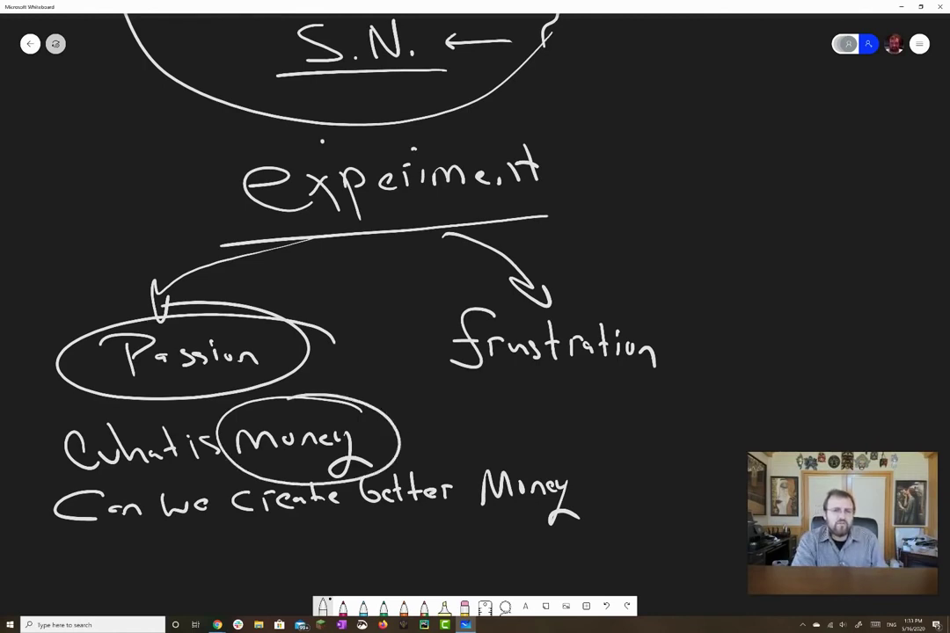
pyautogui.moveTo(251, 507); pyautogui.dragTo(443, 506)
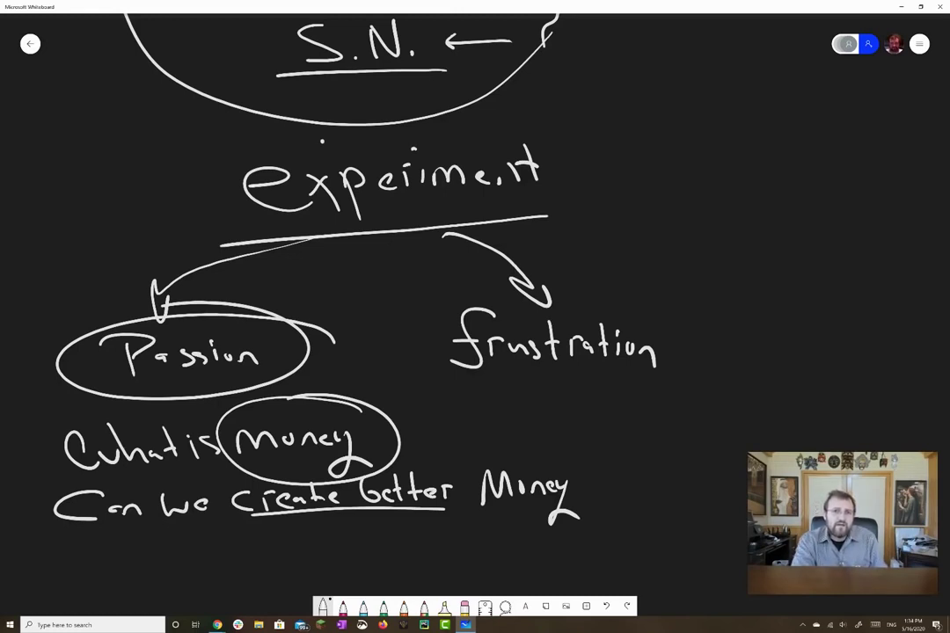
pyautogui.moveTo(352, 308); pyautogui.dragTo(389, 216)
# With a thinner orange pen, draw a curved arrow and circled numbers 1, 2 and 3
pyautogui.click(404, 606)
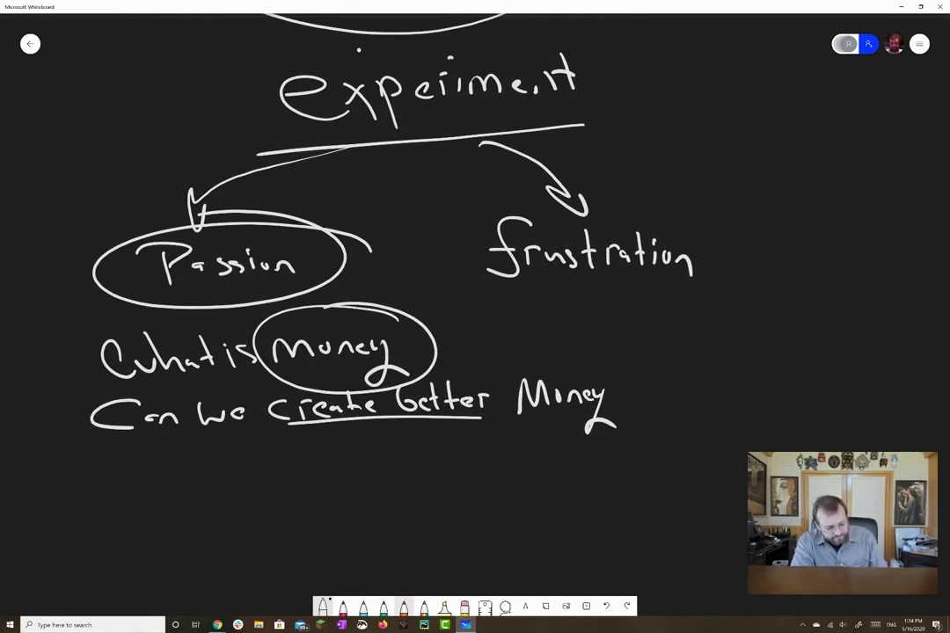
pyautogui.click(403, 606)
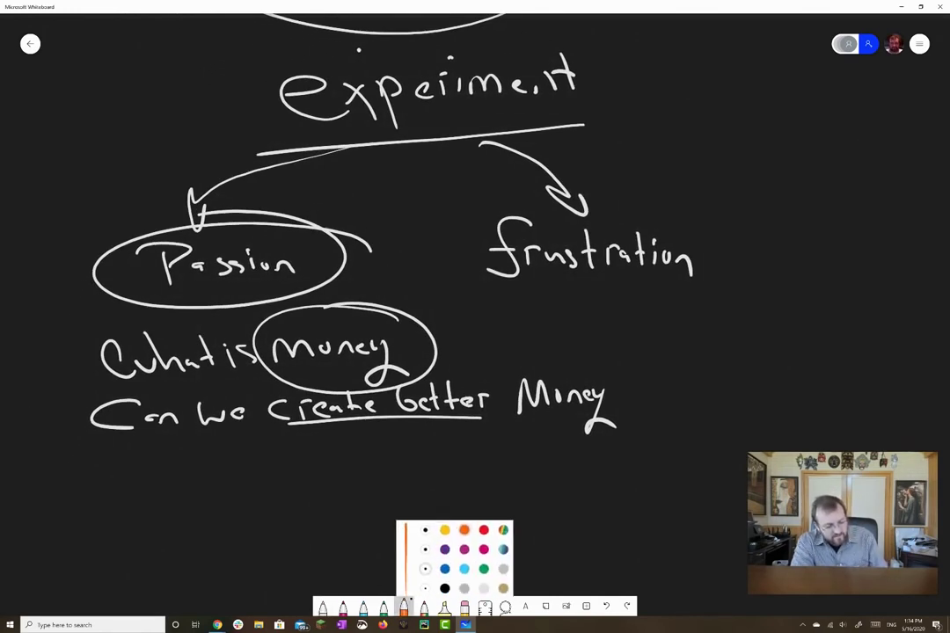
pyautogui.click(424, 546)
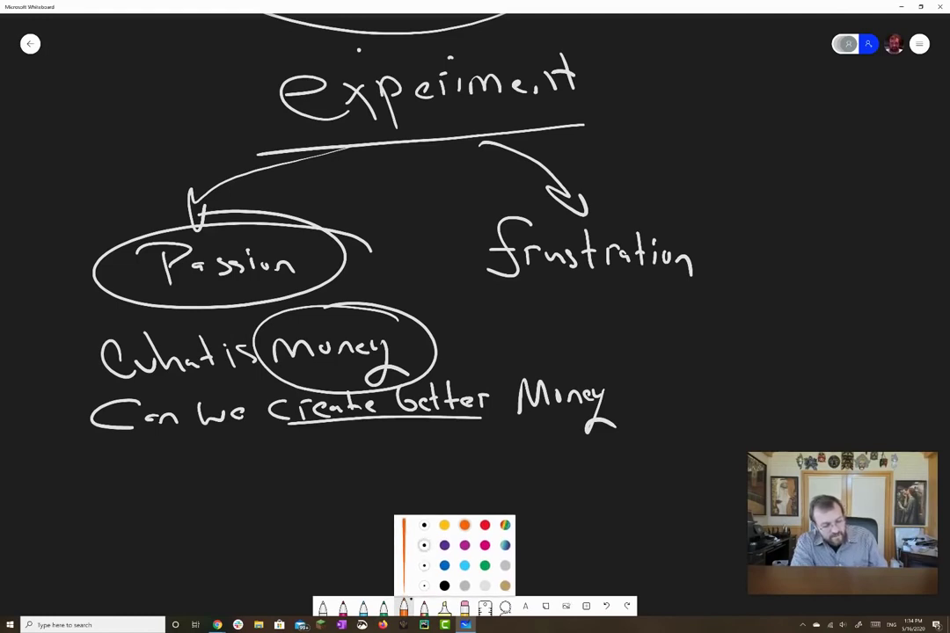
pyautogui.scroll(-3, 338, 189)
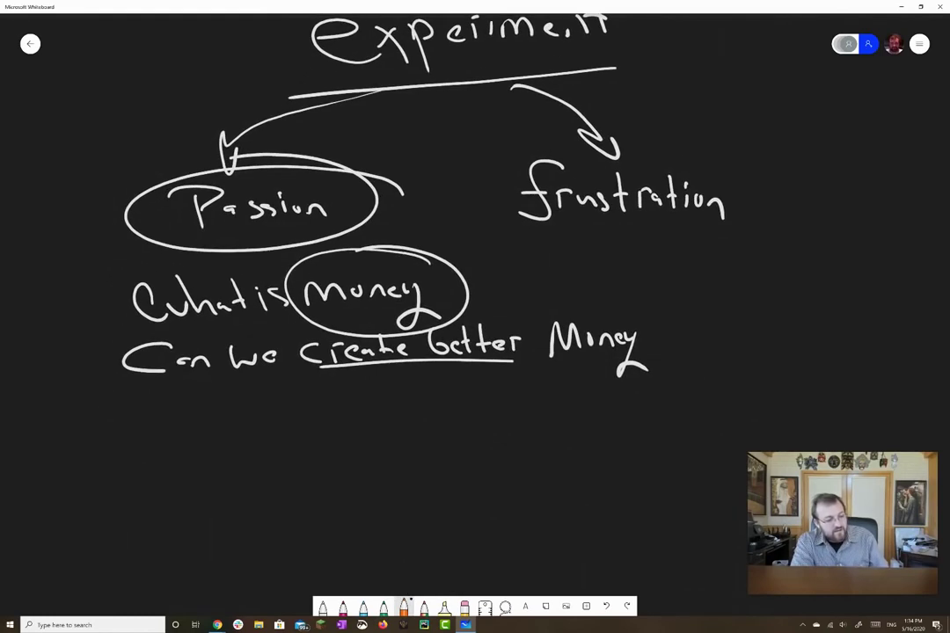
pyautogui.moveTo(88, 331)
pyautogui.mouseDown()
pyautogui.moveTo(107, 480)
pyautogui.moveTo(119, 497)
pyautogui.mouseUp()
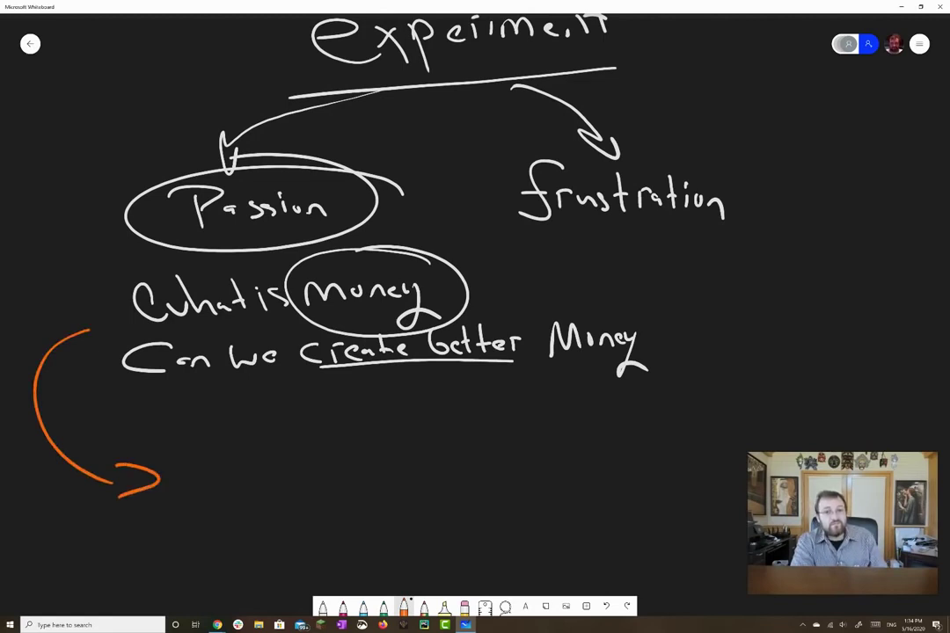
pyautogui.moveTo(201, 420)
pyautogui.mouseDown()
pyautogui.moveTo(202, 447)
pyautogui.moveTo(207, 407)
pyautogui.mouseUp()
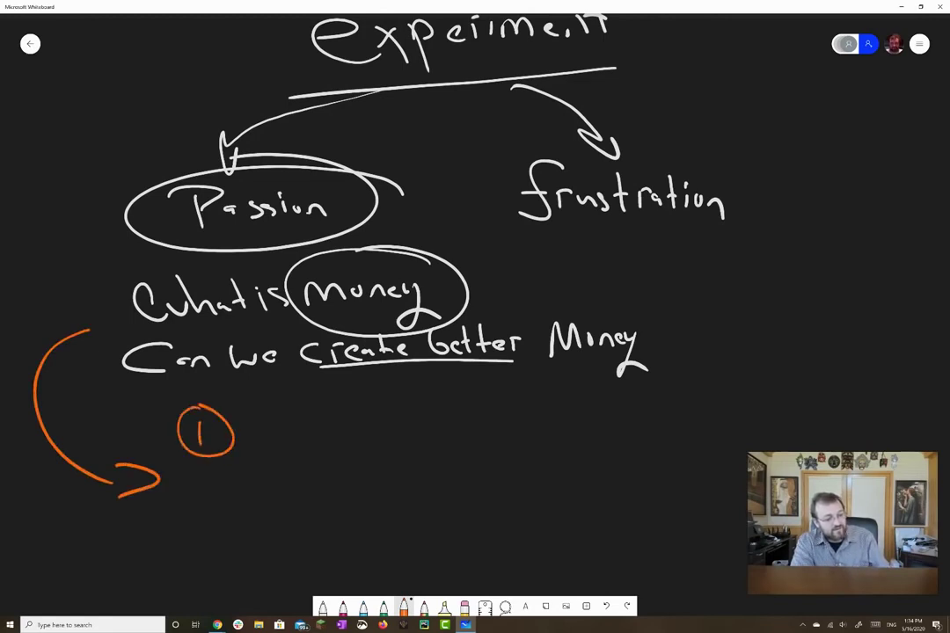
pyautogui.moveTo(192, 484)
pyautogui.mouseDown()
pyautogui.moveTo(217, 508)
pyautogui.moveTo(201, 470)
pyautogui.mouseUp()
pyautogui.moveTo(185, 552)
pyautogui.mouseDown()
pyautogui.moveTo(207, 572)
pyautogui.moveTo(195, 583)
pyautogui.mouseUp()
pyautogui.moveTo(190, 533)
pyautogui.mouseDown()
pyautogui.moveTo(161, 549)
pyautogui.moveTo(213, 532)
pyautogui.mouseUp()
# Write 'Unit of Account' beside the circled 1
pyautogui.moveTo(252, 412)
pyautogui.mouseDown()
pyautogui.moveTo(276, 413)
pyautogui.moveTo(304, 444)
pyautogui.moveTo(324, 444)
pyautogui.mouseUp()
pyautogui.moveTo(315, 426)
pyautogui.mouseDown()
pyautogui.moveTo(368, 428)
pyautogui.moveTo(378, 447)
pyautogui.mouseUp()
pyautogui.moveTo(373, 433); pyautogui.dragTo(459, 446)
pyautogui.moveTo(433, 433); pyautogui.dragTo(509, 444)
pyautogui.moveTo(526, 424); pyautogui.dragTo(525, 426)
pyautogui.moveTo(539, 423)
pyautogui.mouseDown()
pyautogui.moveTo(552, 424)
pyautogui.moveTo(558, 445)
pyautogui.moveTo(580, 445)
pyautogui.mouseUp()
pyautogui.moveTo(589, 405); pyautogui.dragTo(592, 445)
pyautogui.moveTo(582, 424); pyautogui.dragTo(601, 423)
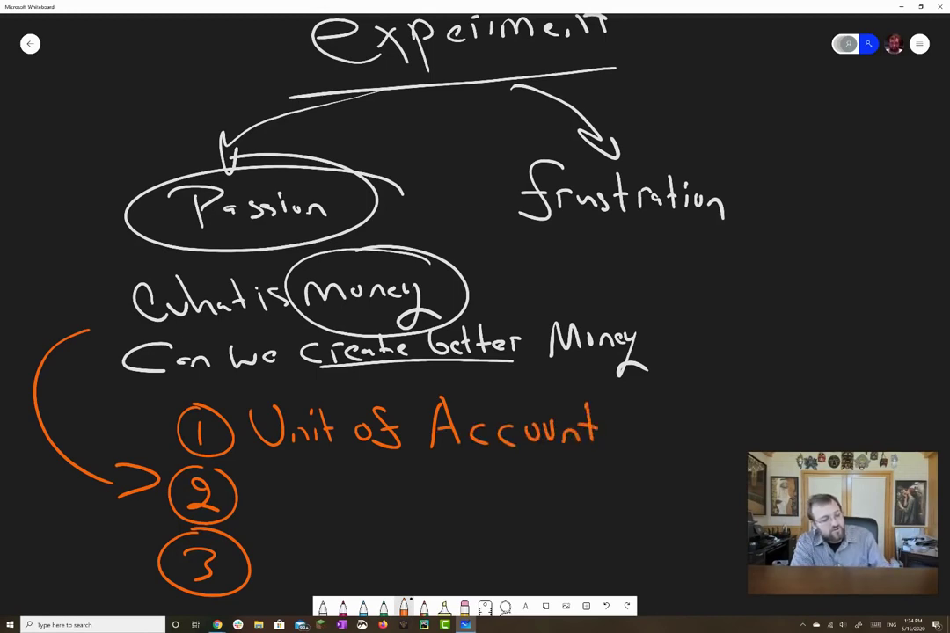
# Write 'Means of exchange' beside the circled 2
pyautogui.moveTo(259, 507)
pyautogui.mouseDown()
pyautogui.moveTo(264, 480)
pyautogui.moveTo(290, 506)
pyautogui.moveTo(319, 499)
pyautogui.mouseUp()
pyautogui.moveTo(327, 493); pyautogui.dragTo(336, 503)
pyautogui.moveTo(339, 505); pyautogui.dragTo(352, 503)
pyautogui.moveTo(368, 486)
pyautogui.mouseDown()
pyautogui.moveTo(356, 506)
pyautogui.moveTo(407, 493)
pyautogui.moveTo(422, 518)
pyautogui.mouseUp()
pyautogui.moveTo(497, 485)
pyautogui.mouseDown()
pyautogui.moveTo(498, 504)
pyautogui.moveTo(526, 504)
pyautogui.mouseUp()
pyautogui.moveTo(526, 482)
pyautogui.mouseDown()
pyautogui.moveTo(509, 504)
pyautogui.moveTo(556, 503)
pyautogui.mouseUp()
pyautogui.moveTo(556, 493); pyautogui.dragTo(588, 503)
pyautogui.moveTo(591, 493)
pyautogui.mouseDown()
pyautogui.moveTo(603, 489)
pyautogui.moveTo(606, 509)
pyautogui.mouseUp()
pyautogui.moveTo(614, 491); pyautogui.dragTo(627, 495)
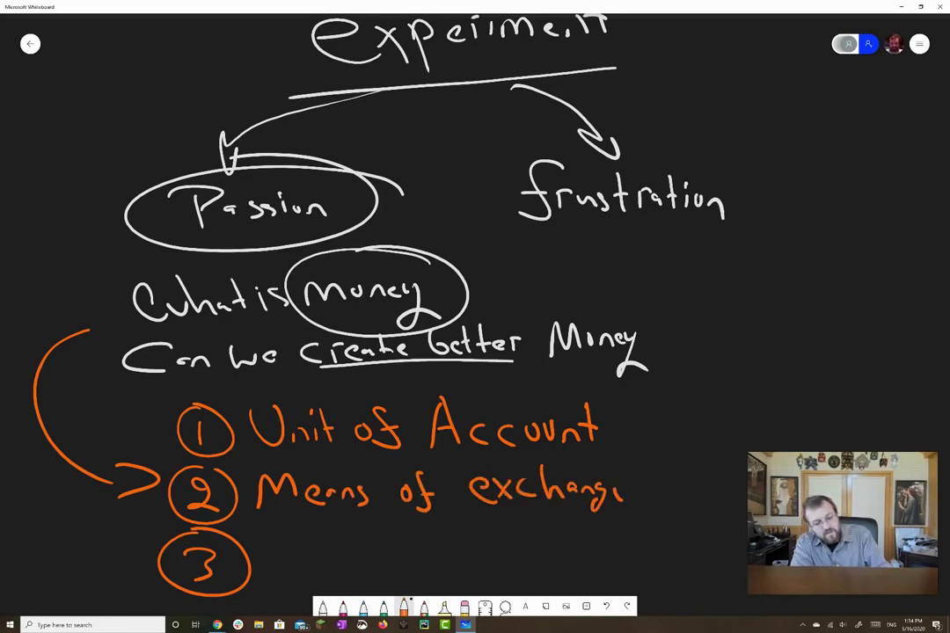
# Write 'Store of Value' beside the circled 3 and draw a brace grouping all three items
pyautogui.scroll(-1, 475, 317)
pyautogui.moveTo(304, 497)
pyautogui.mouseDown()
pyautogui.moveTo(277, 503)
pyautogui.moveTo(266, 526)
pyautogui.mouseUp()
pyautogui.moveTo(319, 485); pyautogui.dragTo(323, 528)
pyautogui.moveTo(304, 506); pyautogui.dragTo(349, 510)
pyautogui.moveTo(360, 512)
pyautogui.mouseDown()
pyautogui.moveTo(361, 531)
pyautogui.moveTo(376, 514)
pyautogui.mouseUp()
pyautogui.moveTo(380, 520)
pyautogui.mouseDown()
pyautogui.moveTo(399, 528)
pyautogui.moveTo(431, 514)
pyautogui.moveTo(442, 538)
pyautogui.mouseUp()
pyautogui.moveTo(493, 486)
pyautogui.mouseDown()
pyautogui.moveTo(526, 484)
pyautogui.moveTo(549, 528)
pyautogui.mouseUp()
pyautogui.moveTo(556, 482)
pyautogui.mouseDown()
pyautogui.moveTo(558, 526)
pyautogui.moveTo(596, 500)
pyautogui.mouseUp()
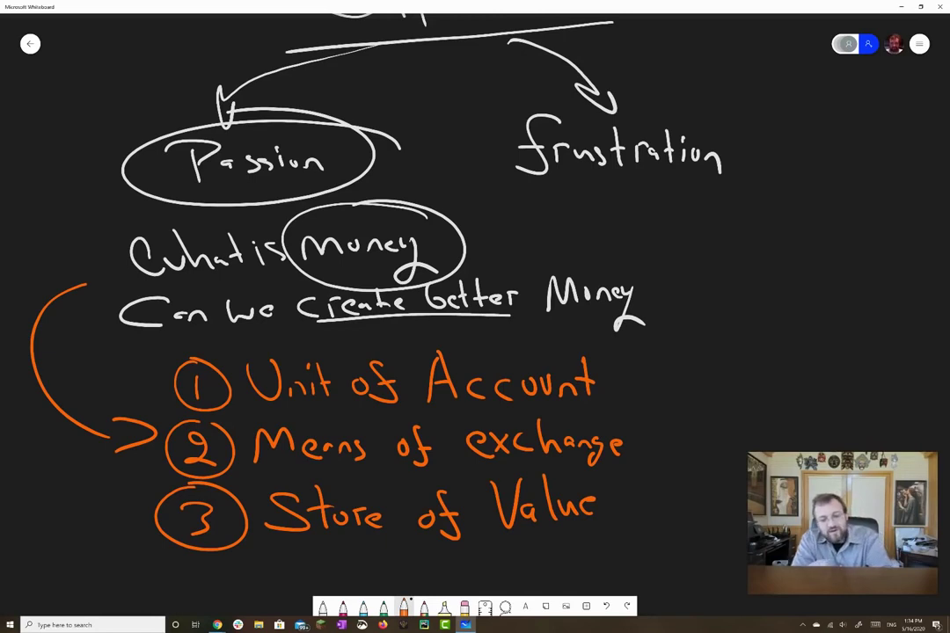
pyautogui.moveTo(596, 343)
pyautogui.mouseDown()
pyautogui.moveTo(673, 448)
pyautogui.moveTo(638, 545)
pyautogui.mouseUp()
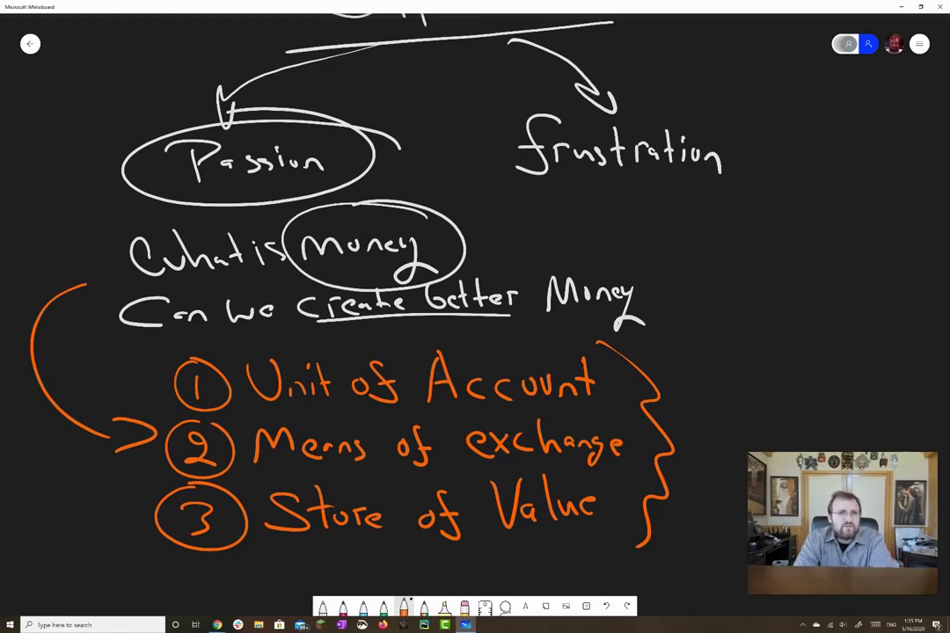
# Draw three orange arrows pointing at the brace and underline 'frustration' in orange
pyautogui.moveTo(440, 352); pyautogui.dragTo(312, 300)
pyautogui.moveTo(637, 327)
pyautogui.mouseDown()
pyautogui.moveTo(579, 327)
pyautogui.moveTo(560, 339)
pyautogui.mouseUp()
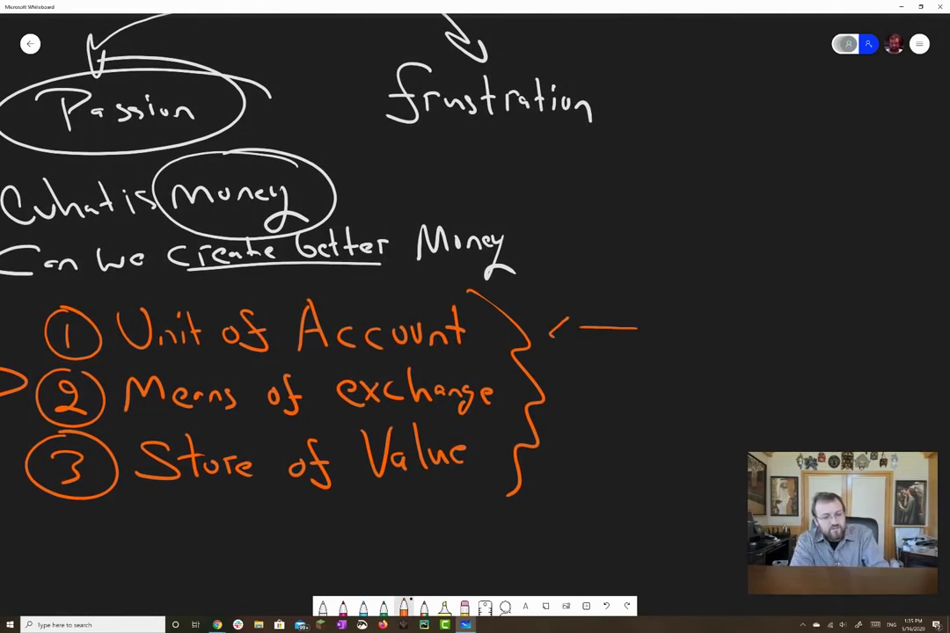
pyautogui.moveTo(657, 380)
pyautogui.mouseDown()
pyautogui.moveTo(581, 380)
pyautogui.moveTo(570, 389)
pyautogui.mouseUp()
pyautogui.moveTo(668, 444); pyautogui.dragTo(591, 443)
pyautogui.moveTo(578, 431); pyautogui.dragTo(580, 453)
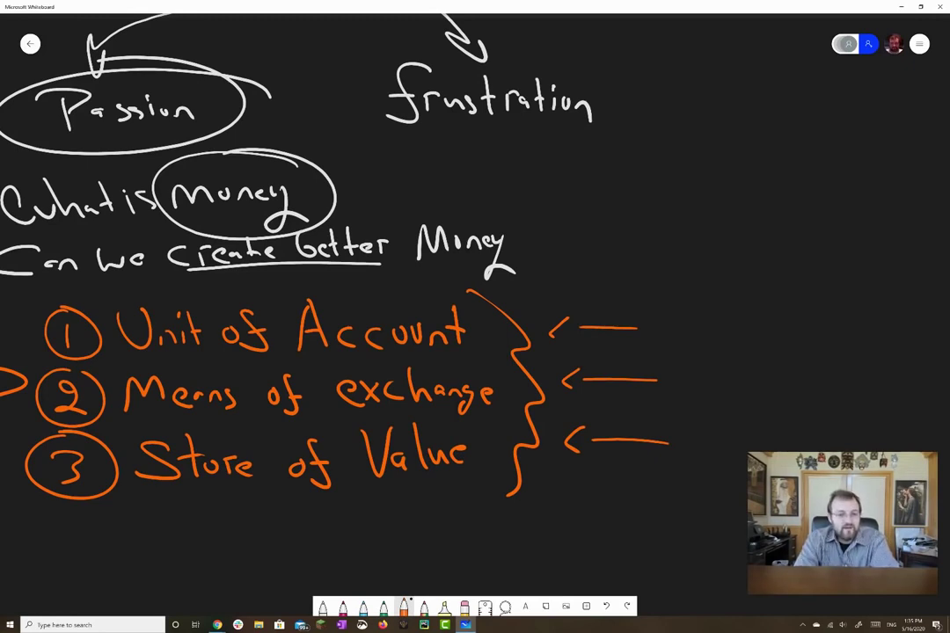
pyautogui.moveTo(378, 139)
pyautogui.mouseDown()
pyautogui.moveTo(637, 156)
pyautogui.moveTo(527, 146)
pyautogui.mouseUp()
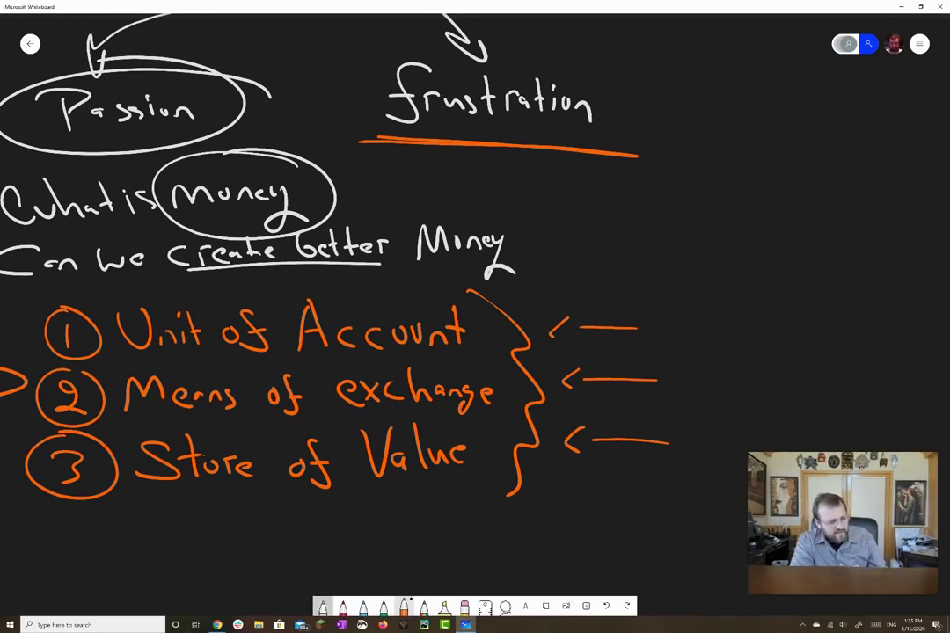
pyautogui.click(322, 606)
# Underline 'Unit of Account' in white and add a circled question mark at the top arrow
pyautogui.moveTo(475, 357); pyautogui.dragTo(113, 363)
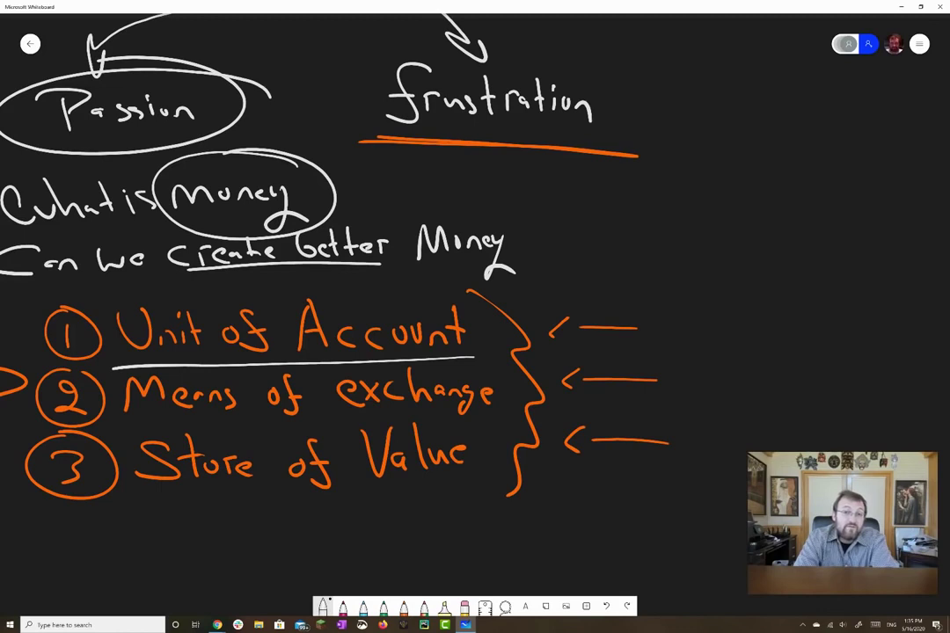
pyautogui.moveTo(657, 296)
pyautogui.mouseDown()
pyautogui.moveTo(664, 316)
pyautogui.moveTo(652, 282)
pyautogui.mouseUp()
pyautogui.click(664, 327)
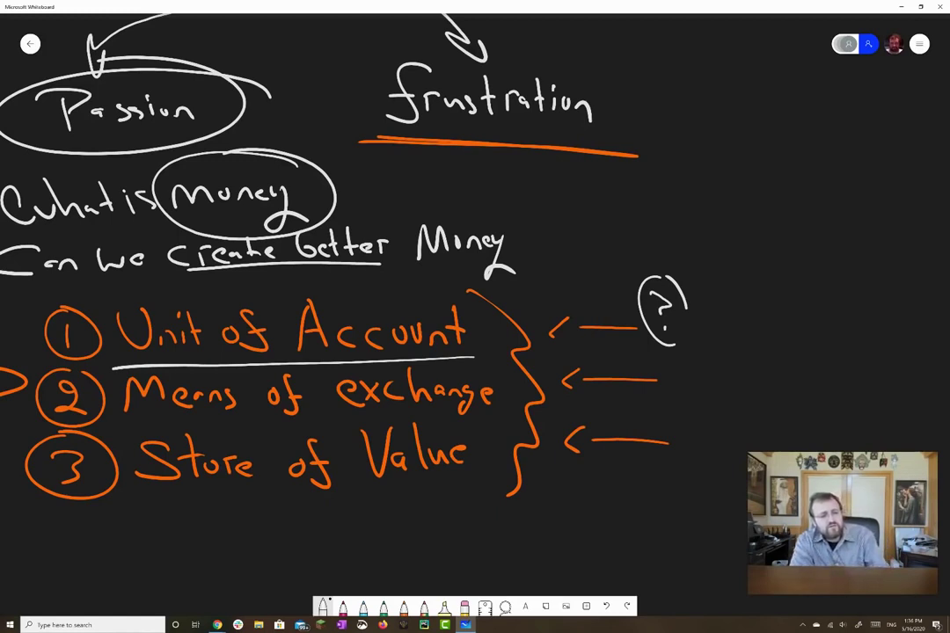
# Circle 'Unit of Account', underline 'Means of exchange' and 'Store of Value', and add a circled question mark at the middle arrow
pyautogui.moveTo(479, 312)
pyautogui.mouseDown()
pyautogui.moveTo(352, 280)
pyautogui.moveTo(95, 305)
pyautogui.moveTo(256, 358)
pyautogui.mouseUp()
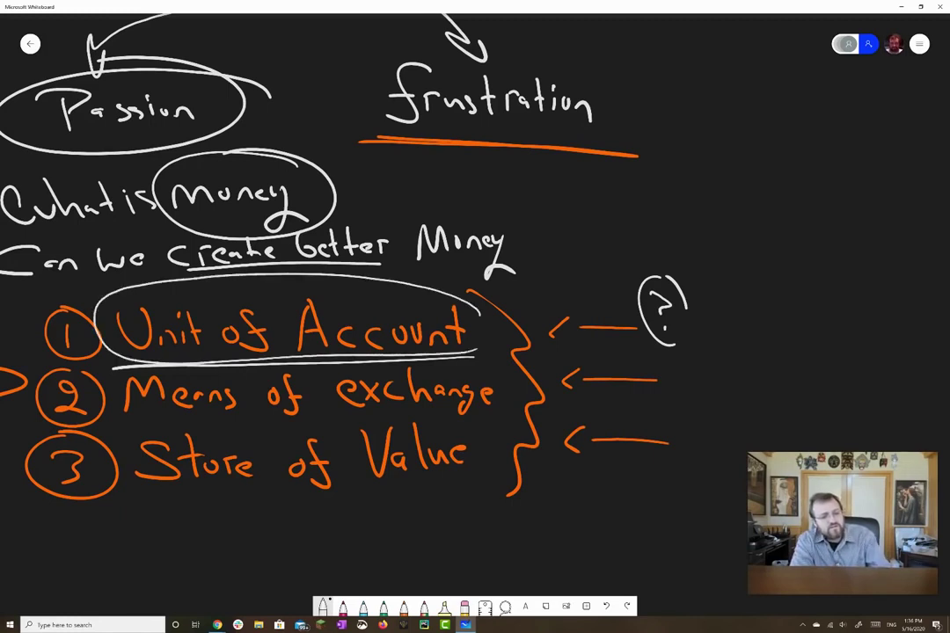
pyautogui.moveTo(480, 307); pyautogui.dragTo(485, 341)
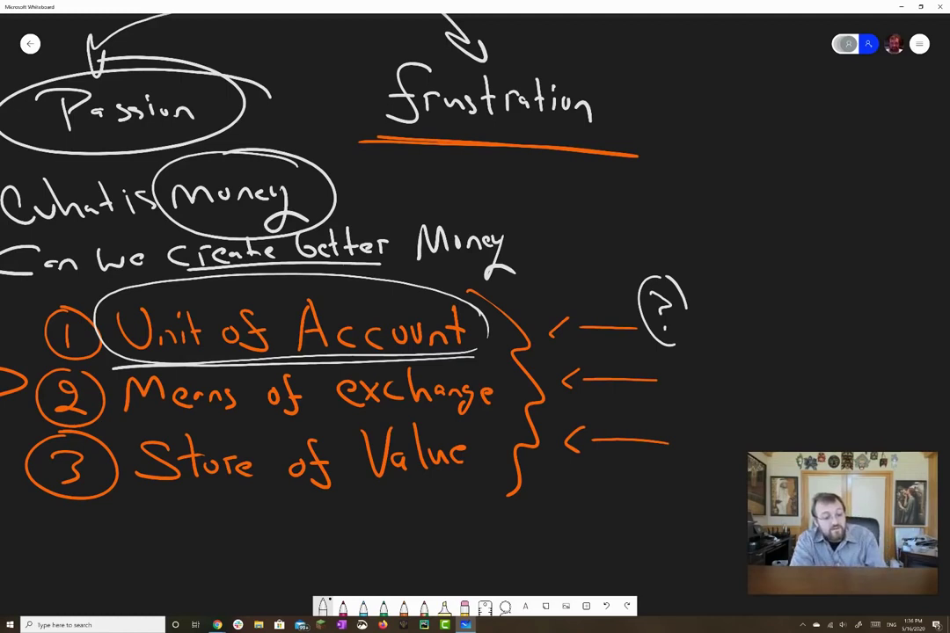
pyautogui.moveTo(508, 423); pyautogui.dragTo(107, 419)
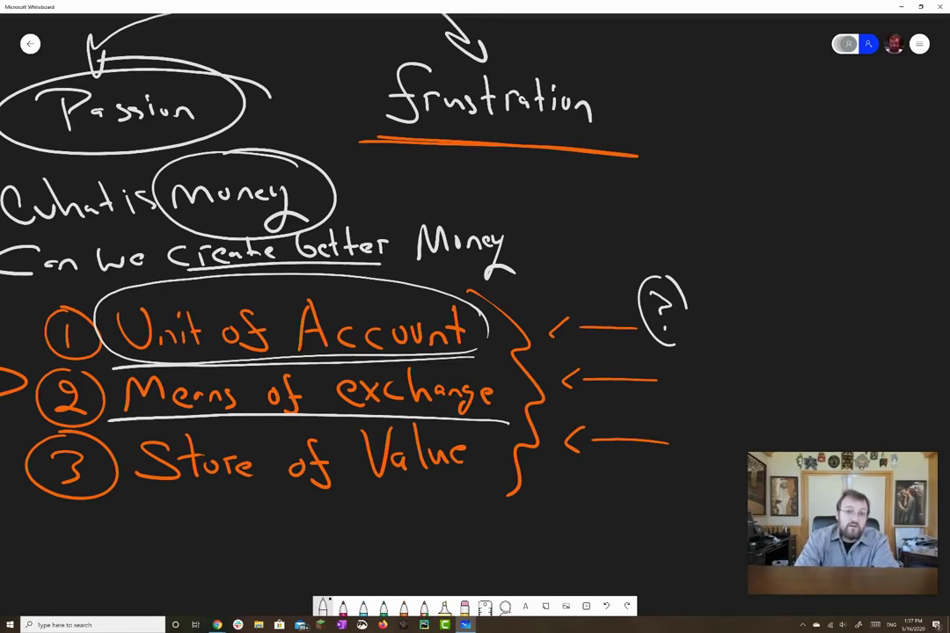
pyautogui.moveTo(476, 498); pyautogui.dragTo(134, 505)
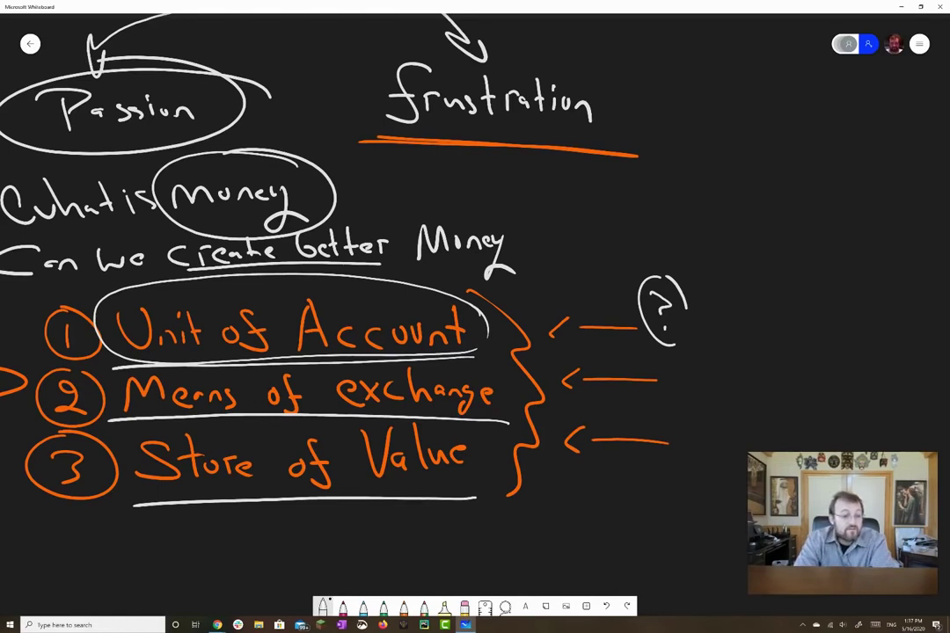
pyautogui.moveTo(667, 370)
pyautogui.mouseDown()
pyautogui.moveTo(680, 376)
pyautogui.moveTo(661, 397)
pyautogui.moveTo(688, 436)
pyautogui.moveTo(677, 423)
pyautogui.mouseUp()
pyautogui.click(684, 424)
# Add a circled question mark at the bottom arrow and write '{$, ¥}' beneath Store of Value
pyautogui.click(689, 447)
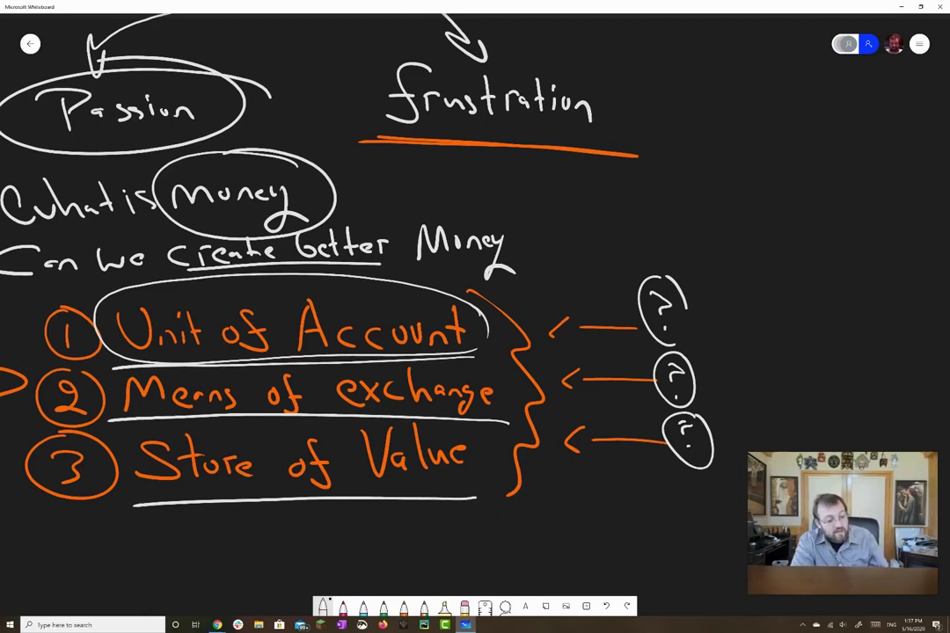
pyautogui.moveTo(227, 522)
pyautogui.mouseDown()
pyautogui.moveTo(186, 557)
pyautogui.moveTo(212, 563)
pyautogui.mouseUp()
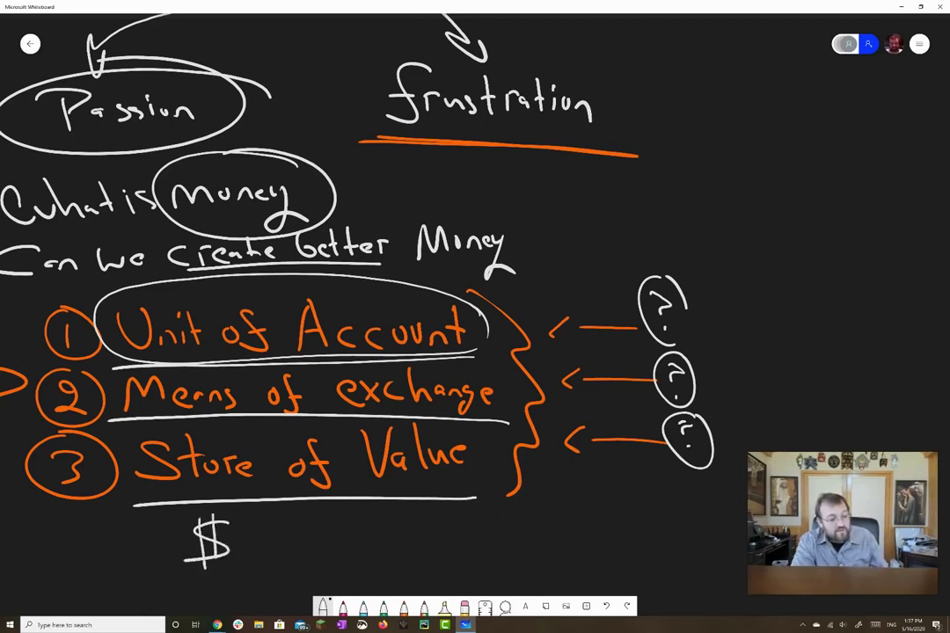
pyautogui.moveTo(272, 516)
pyautogui.mouseDown()
pyautogui.moveTo(280, 547)
pyautogui.moveTo(280, 529)
pyautogui.moveTo(289, 538)
pyautogui.mouseUp()
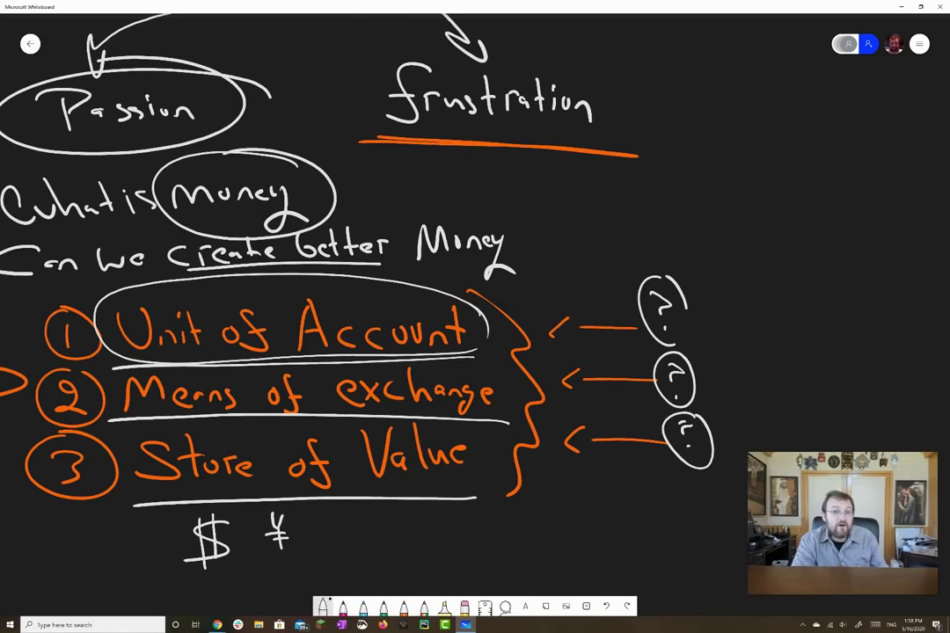
pyautogui.moveTo(440, 528); pyautogui.dragTo(452, 486)
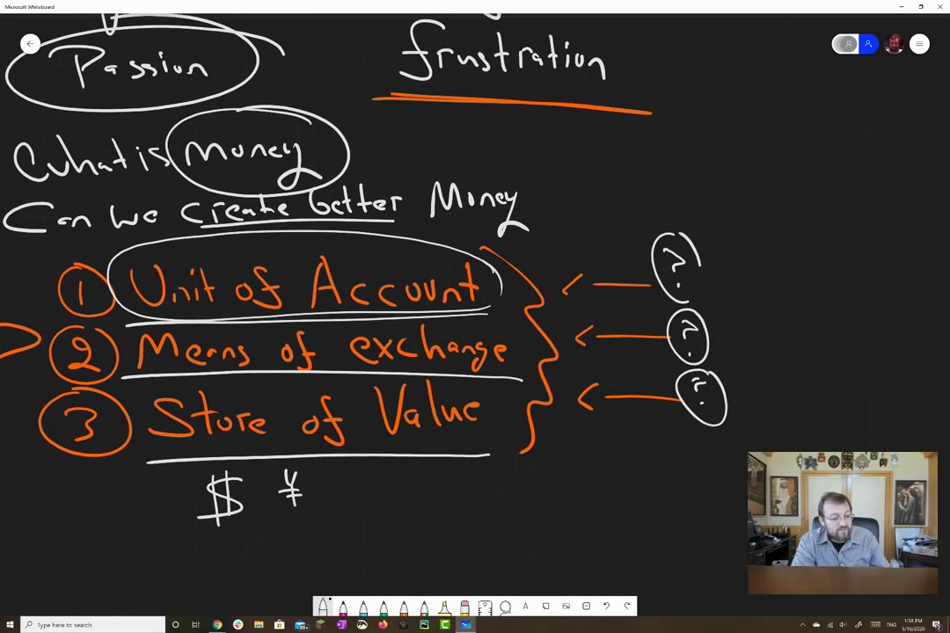
pyautogui.moveTo(265, 507); pyautogui.dragTo(263, 517)
pyautogui.moveTo(183, 473)
pyautogui.mouseDown()
pyautogui.moveTo(172, 497)
pyautogui.moveTo(180, 523)
pyautogui.mouseUp()
pyautogui.moveTo(313, 473)
pyautogui.mouseDown()
pyautogui.moveTo(336, 497)
pyautogui.moveTo(324, 515)
pyautogui.mouseUp()
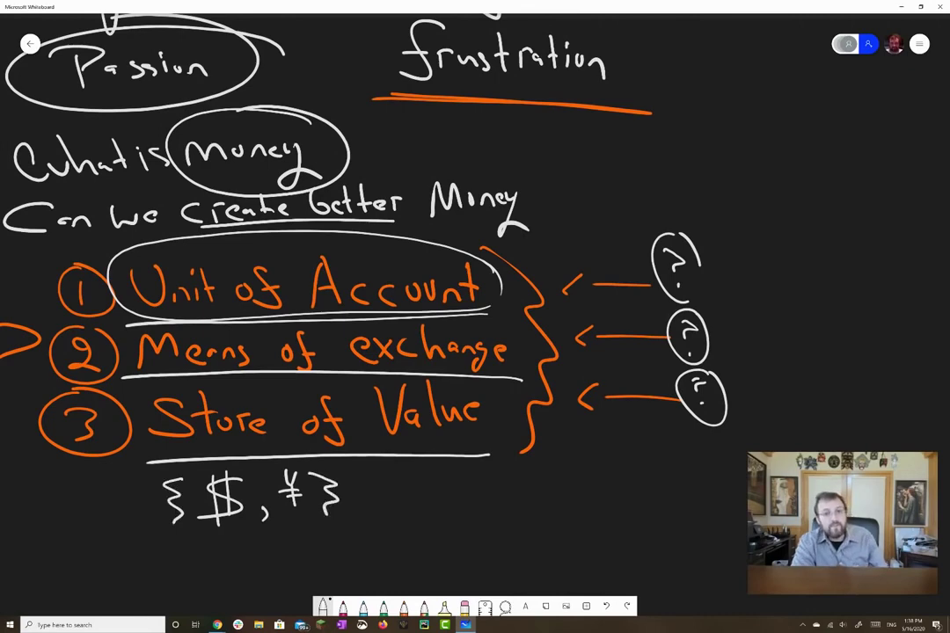
pyautogui.moveTo(440, 493); pyautogui.dragTo(519, 370)
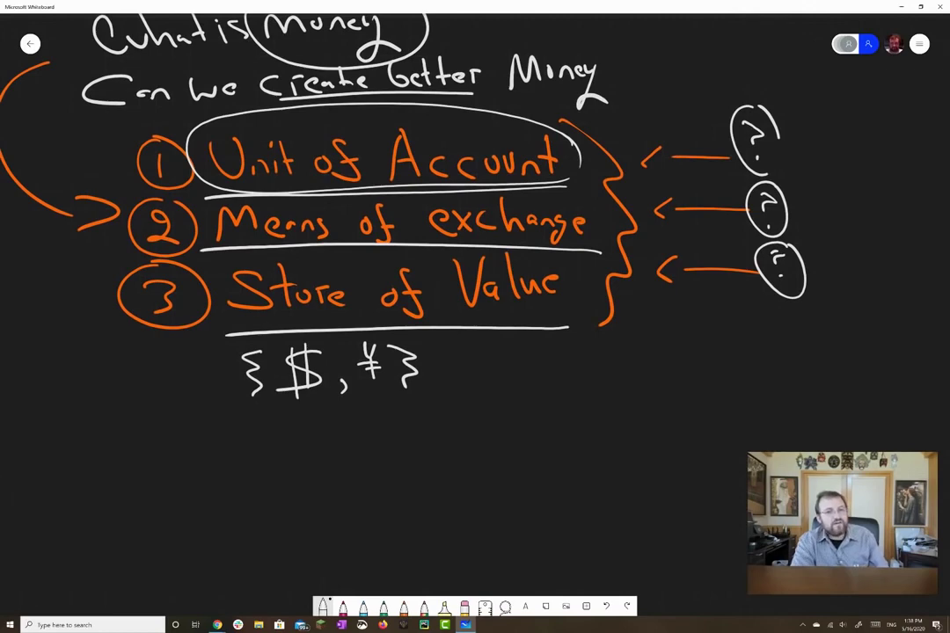
# Write 'Level 2' below the currency set and 'Level 1' beside the orange arrow, underlining both
pyautogui.moveTo(93, 417); pyautogui.dragTo(124, 463)
pyautogui.moveTo(134, 452)
pyautogui.mouseDown()
pyautogui.moveTo(146, 459)
pyautogui.moveTo(167, 446)
pyautogui.moveTo(188, 459)
pyautogui.mouseUp()
pyautogui.moveTo(214, 436)
pyautogui.mouseDown()
pyautogui.moveTo(216, 454)
pyautogui.moveTo(277, 440)
pyautogui.moveTo(292, 469)
pyautogui.mouseUp()
pyautogui.moveTo(476, 396); pyautogui.dragTo(597, 434)
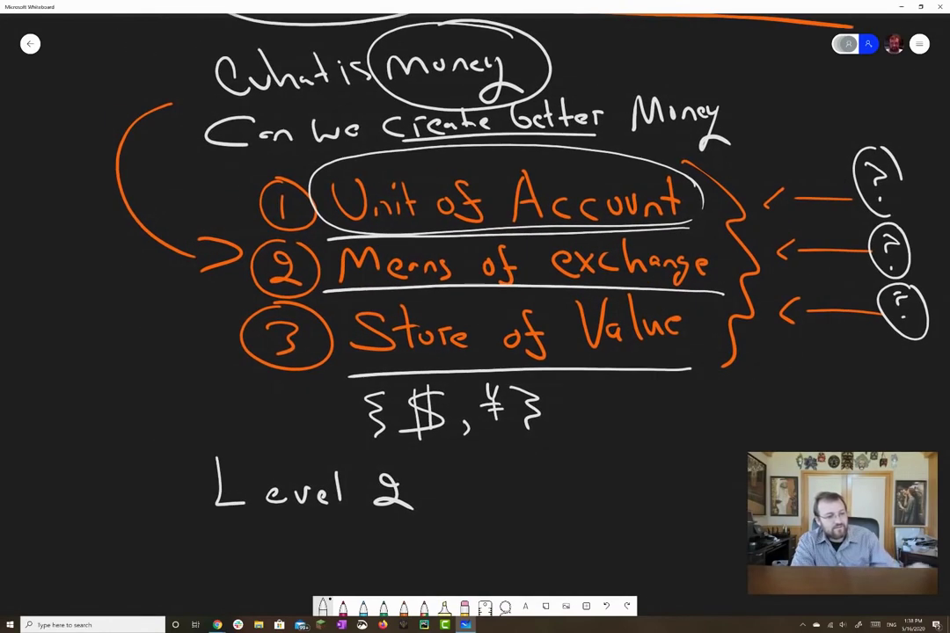
pyautogui.moveTo(33, 238)
pyautogui.mouseDown()
pyautogui.moveTo(63, 280)
pyautogui.moveTo(95, 280)
pyautogui.moveTo(116, 264)
pyautogui.mouseUp()
pyautogui.moveTo(123, 271); pyautogui.dragTo(152, 278)
pyautogui.moveTo(163, 260)
pyautogui.mouseDown()
pyautogui.moveTo(162, 273)
pyautogui.moveTo(37, 295)
pyautogui.mouseUp()
pyautogui.moveTo(424, 519)
pyautogui.mouseDown()
pyautogui.moveTo(192, 524)
pyautogui.moveTo(222, 551)
pyautogui.moveTo(227, 579)
pyautogui.mouseUp()
# Write 'quality' beneath Level 2
pyautogui.moveTo(232, 538); pyautogui.dragTo(272, 553)
pyautogui.moveTo(278, 524)
pyautogui.mouseDown()
pyautogui.moveTo(280, 551)
pyautogui.moveTo(301, 553)
pyautogui.mouseUp()
pyautogui.moveTo(294, 538); pyautogui.dragTo(319, 551)
pyautogui.moveTo(327, 538)
pyautogui.mouseDown()
pyautogui.moveTo(315, 570)
pyautogui.moveTo(176, 579)
pyautogui.mouseUp()
# Write 'Move and Transport' to the right of Level 2 and circle it
pyautogui.hscroll(3, 475, 317)
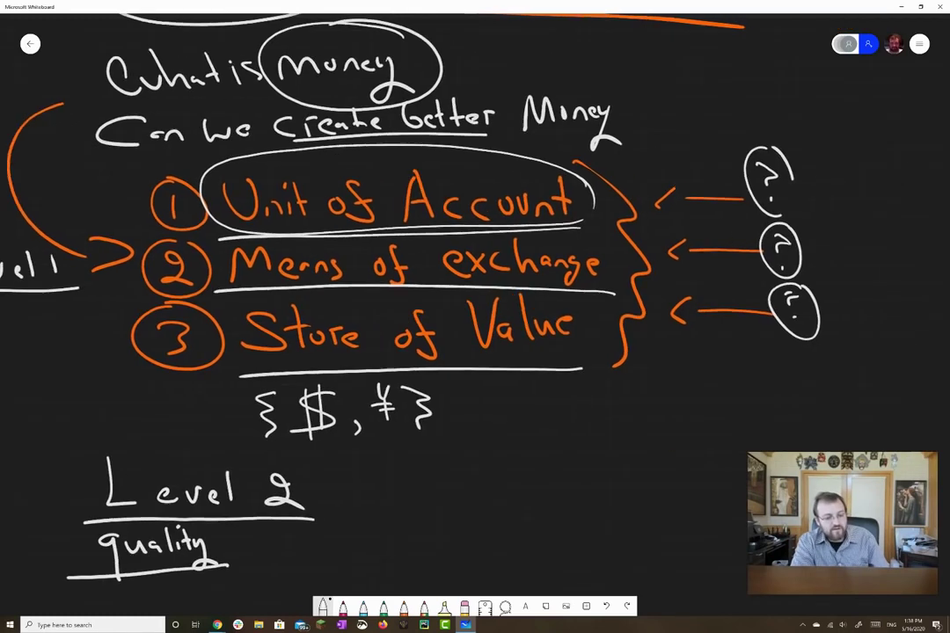
pyautogui.moveTo(344, 503)
pyautogui.mouseDown()
pyautogui.moveTo(384, 493)
pyautogui.moveTo(475, 498)
pyautogui.mouseUp()
pyautogui.moveTo(386, 511)
pyautogui.mouseDown()
pyautogui.moveTo(385, 530)
pyautogui.moveTo(400, 508)
pyautogui.mouseUp()
pyautogui.moveTo(400, 517)
pyautogui.mouseDown()
pyautogui.moveTo(401, 528)
pyautogui.moveTo(410, 517)
pyautogui.moveTo(424, 528)
pyautogui.mouseUp()
pyautogui.moveTo(426, 528)
pyautogui.mouseDown()
pyautogui.moveTo(440, 520)
pyautogui.moveTo(448, 546)
pyautogui.moveTo(464, 526)
pyautogui.mouseUp()
pyautogui.moveTo(474, 526)
pyautogui.mouseDown()
pyautogui.moveTo(484, 515)
pyautogui.moveTo(493, 528)
pyautogui.moveTo(504, 505)
pyautogui.mouseUp()
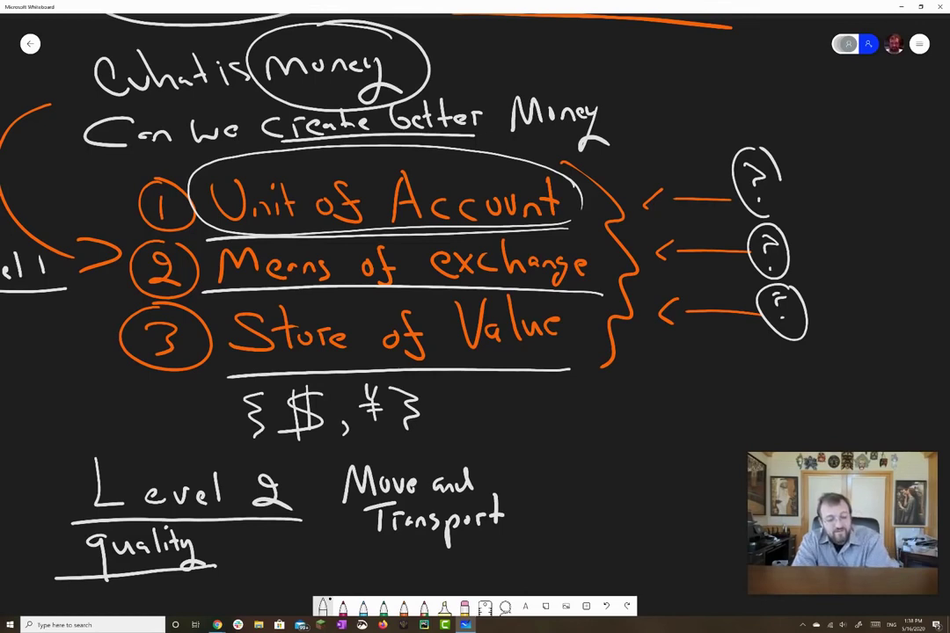
pyautogui.moveTo(423, 440)
pyautogui.mouseDown()
pyautogui.moveTo(414, 554)
pyautogui.moveTo(427, 439)
pyautogui.mouseUp()
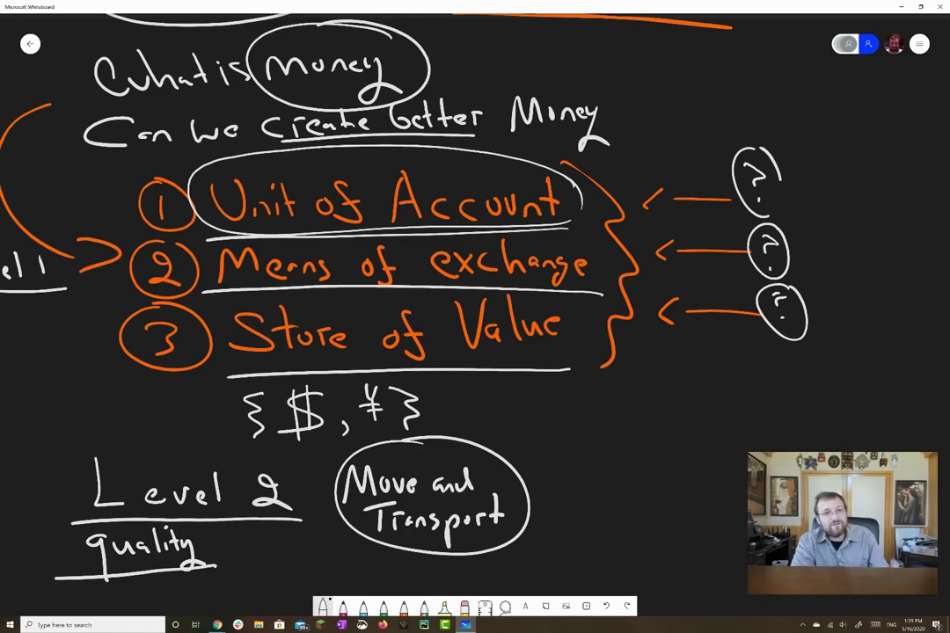
pyautogui.moveTo(440, 264)
pyautogui.mouseDown()
pyautogui.moveTo(327, 232)
pyautogui.moveTo(306, 236)
pyautogui.mouseUp()
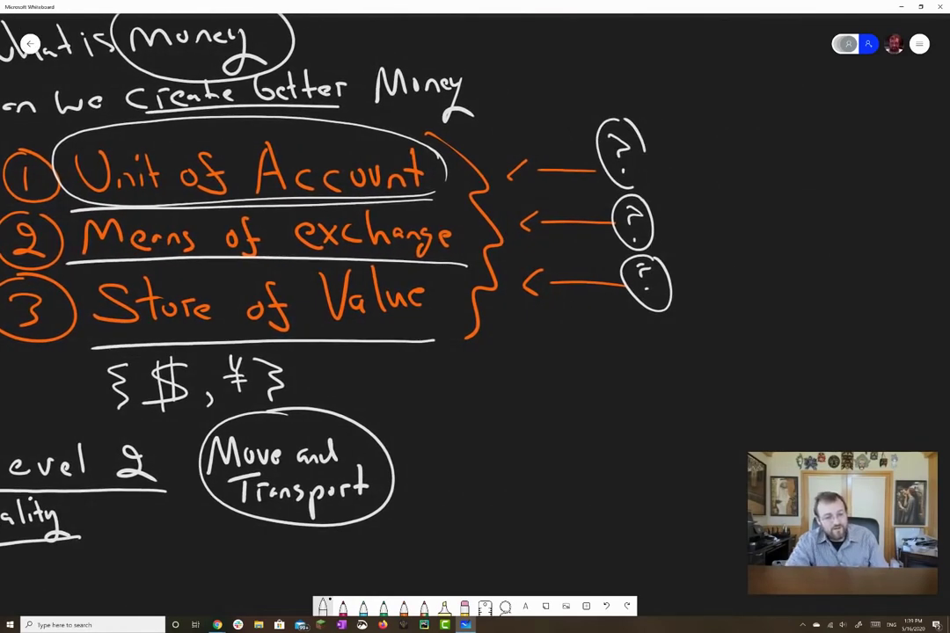
# Write 'Durability' to the right of Move and Transport and draw an ellipse around it
pyautogui.moveTo(440, 464)
pyautogui.mouseDown()
pyautogui.moveTo(599, 451)
pyautogui.moveTo(609, 482)
pyautogui.mouseUp()
pyautogui.moveTo(616, 396)
pyautogui.mouseDown()
pyautogui.moveTo(437, 471)
pyautogui.moveTo(638, 421)
pyautogui.mouseUp()
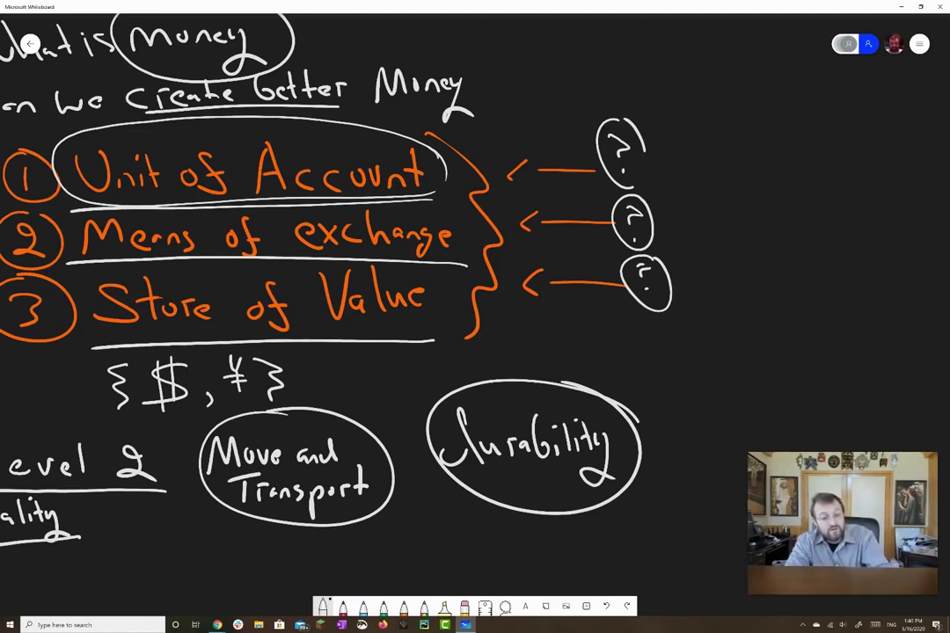
# Handwrite 'Fungibility' below the Move and Transport bubble and circle it
pyautogui.scroll(-5, 290, 237)
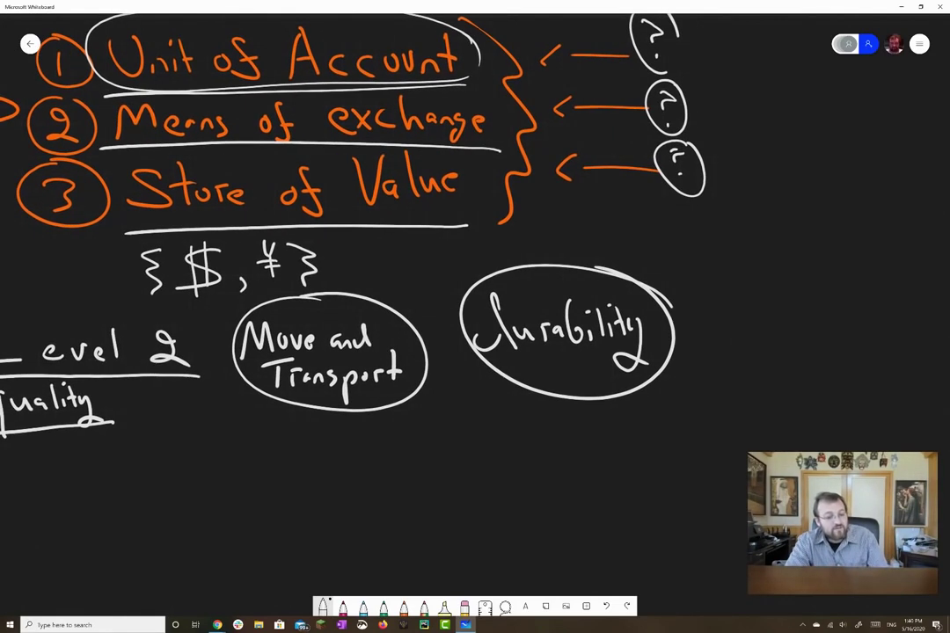
pyautogui.moveTo(275, 436)
pyautogui.mouseDown()
pyautogui.moveTo(286, 498)
pyautogui.moveTo(283, 472)
pyautogui.moveTo(410, 477)
pyautogui.moveTo(424, 493)
pyautogui.mouseUp()
pyautogui.moveTo(216, 438)
pyautogui.mouseDown()
pyautogui.moveTo(456, 440)
pyautogui.moveTo(212, 444)
pyautogui.mouseUp()
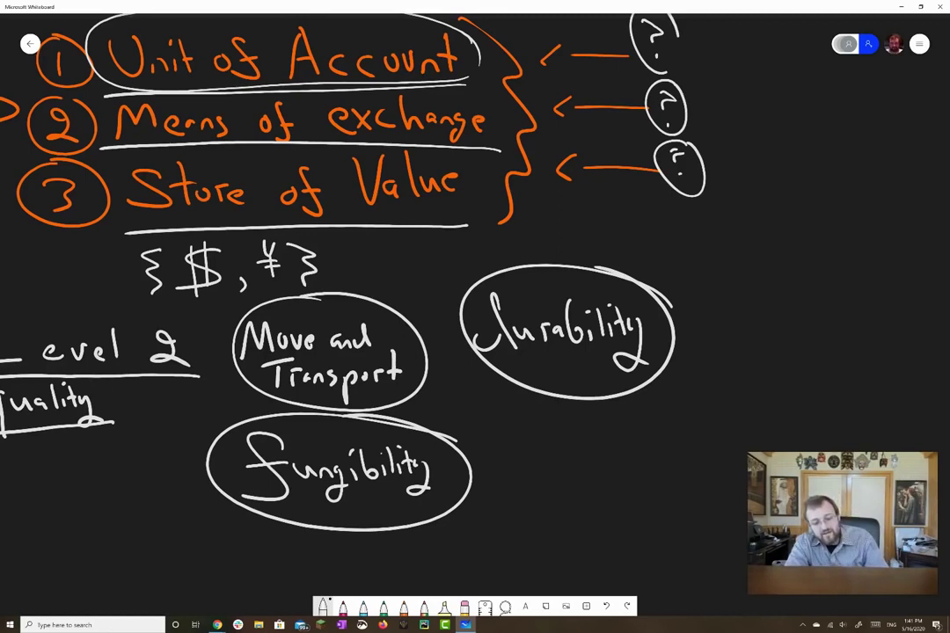
# Write 'divide' to the right of Fungibility, beneath Durability, and circle it
pyautogui.moveTo(539, 459)
pyautogui.mouseDown()
pyautogui.moveTo(546, 486)
pyautogui.moveTo(581, 462)
pyautogui.mouseUp()
pyautogui.moveTo(593, 466)
pyautogui.mouseDown()
pyautogui.moveTo(594, 481)
pyautogui.moveTo(611, 480)
pyautogui.mouseUp()
pyautogui.moveTo(620, 427)
pyautogui.mouseDown()
pyautogui.moveTo(622, 480)
pyautogui.moveTo(637, 476)
pyautogui.moveTo(521, 505)
pyautogui.moveTo(662, 482)
pyautogui.moveTo(633, 513)
pyautogui.mouseUp()
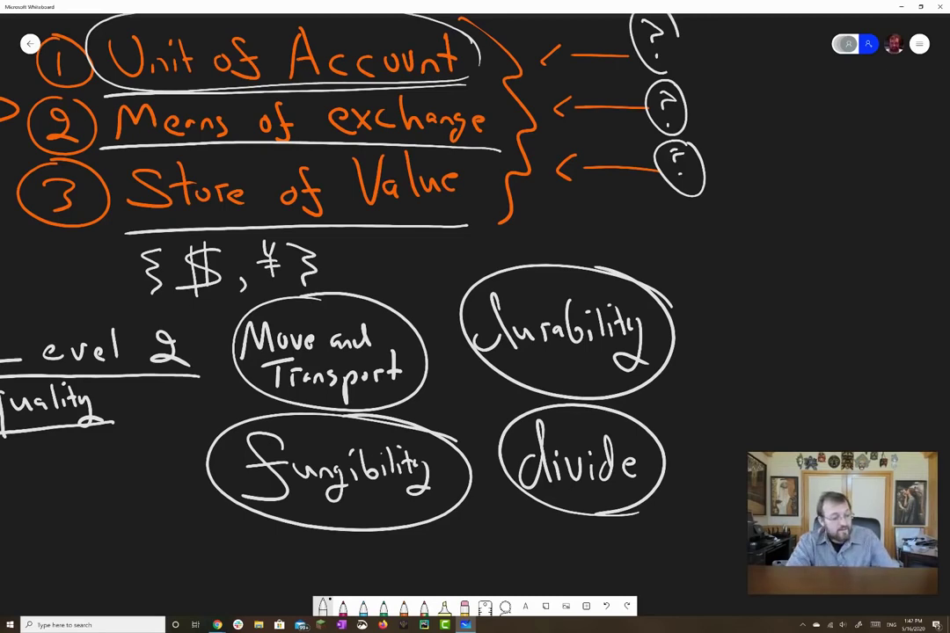
pyautogui.scroll(-2, 299, 229)
# Draw arrows pointing toward the Fungibility bubble and left at Durability and divide
pyautogui.moveTo(46, 456); pyautogui.dragTo(167, 431)
pyautogui.moveTo(148, 426); pyautogui.dragTo(152, 440)
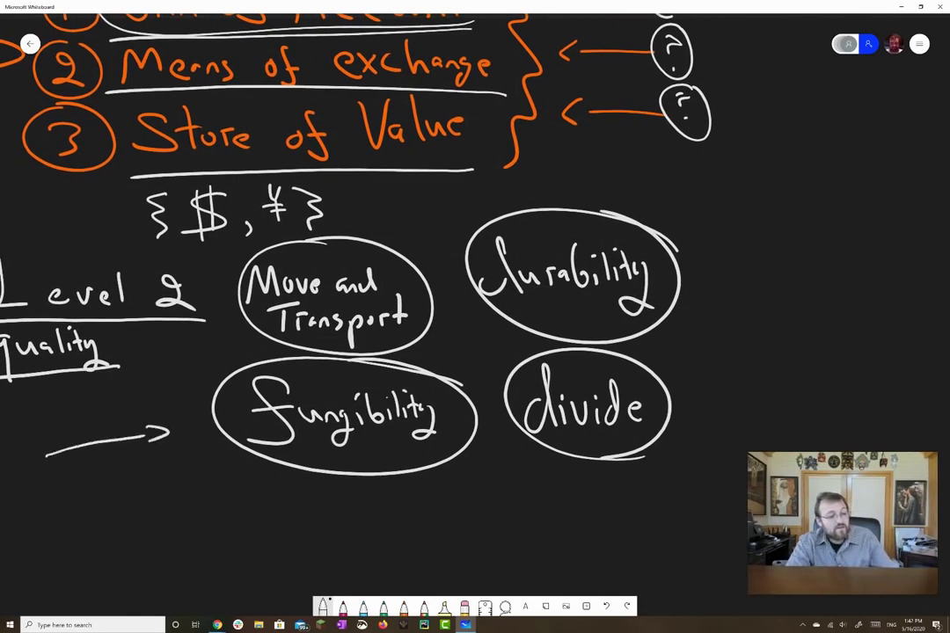
pyautogui.moveTo(105, 398); pyautogui.dragTo(208, 356)
pyautogui.moveTo(807, 315)
pyautogui.mouseDown()
pyautogui.moveTo(749, 305)
pyautogui.moveTo(748, 289)
pyautogui.mouseUp()
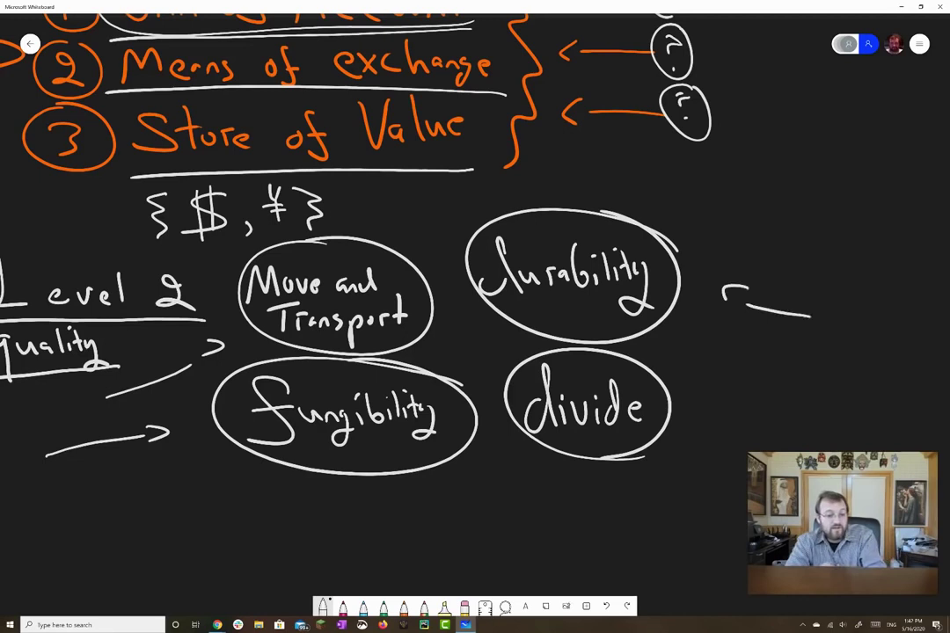
pyautogui.moveTo(799, 396); pyautogui.dragTo(700, 387)
pyautogui.moveTo(709, 376); pyautogui.dragTo(711, 400)
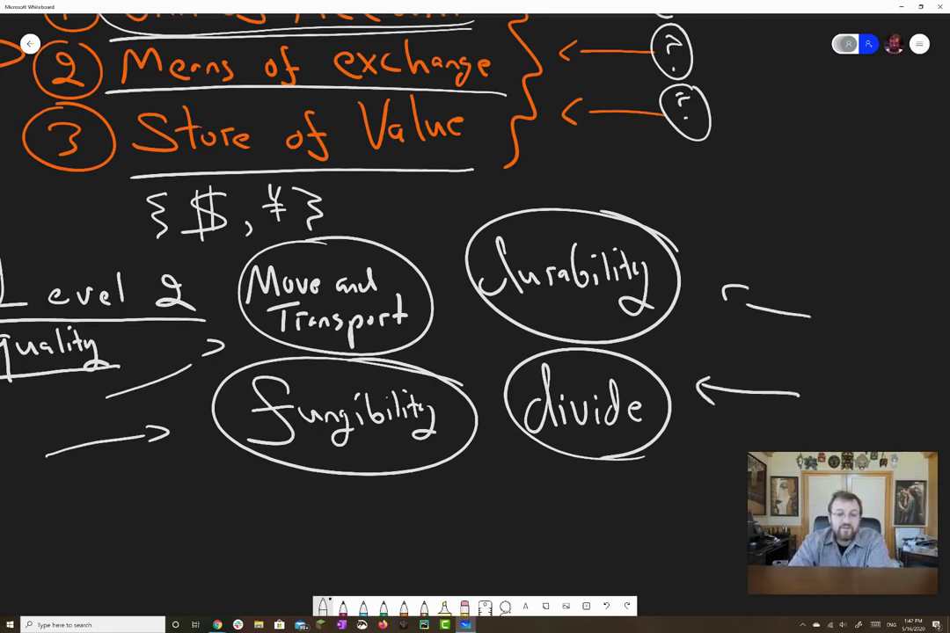
# Write and underline the 'Level 3' heading below the arrows
pyautogui.moveTo(440, 396); pyautogui.dragTo(554, 300)
pyautogui.moveTo(116, 396)
pyautogui.mouseDown()
pyautogui.moveTo(141, 442)
pyautogui.moveTo(175, 436)
pyautogui.moveTo(195, 419)
pyautogui.mouseUp()
pyautogui.moveTo(200, 429); pyautogui.dragTo(264, 432)
pyautogui.moveTo(107, 458)
pyautogui.mouseDown()
pyautogui.moveTo(352, 450)
pyautogui.moveTo(360, 414)
pyautogui.mouseUp()
# Write 'Inflation' beside Level 3 with 'deflation' beneath it
pyautogui.moveTo(341, 451); pyautogui.dragTo(387, 451)
pyautogui.moveTo(425, 415); pyautogui.dragTo(403, 466)
pyautogui.moveTo(391, 435); pyautogui.dragTo(466, 440)
pyautogui.moveTo(460, 425)
pyautogui.mouseDown()
pyautogui.moveTo(477, 423)
pyautogui.moveTo(483, 440)
pyautogui.mouseUp()
pyautogui.moveTo(491, 425)
pyautogui.mouseDown()
pyautogui.moveTo(517, 427)
pyautogui.moveTo(526, 440)
pyautogui.mouseUp()
pyautogui.moveTo(374, 482)
pyautogui.mouseDown()
pyautogui.moveTo(361, 498)
pyautogui.moveTo(387, 458)
pyautogui.moveTo(409, 497)
pyautogui.mouseUp()
pyautogui.moveTo(431, 462)
pyautogui.mouseDown()
pyautogui.moveTo(418, 515)
pyautogui.moveTo(475, 495)
pyautogui.mouseUp()
pyautogui.moveTo(484, 480)
pyautogui.mouseDown()
pyautogui.moveTo(486, 493)
pyautogui.moveTo(518, 491)
pyautogui.mouseUp()
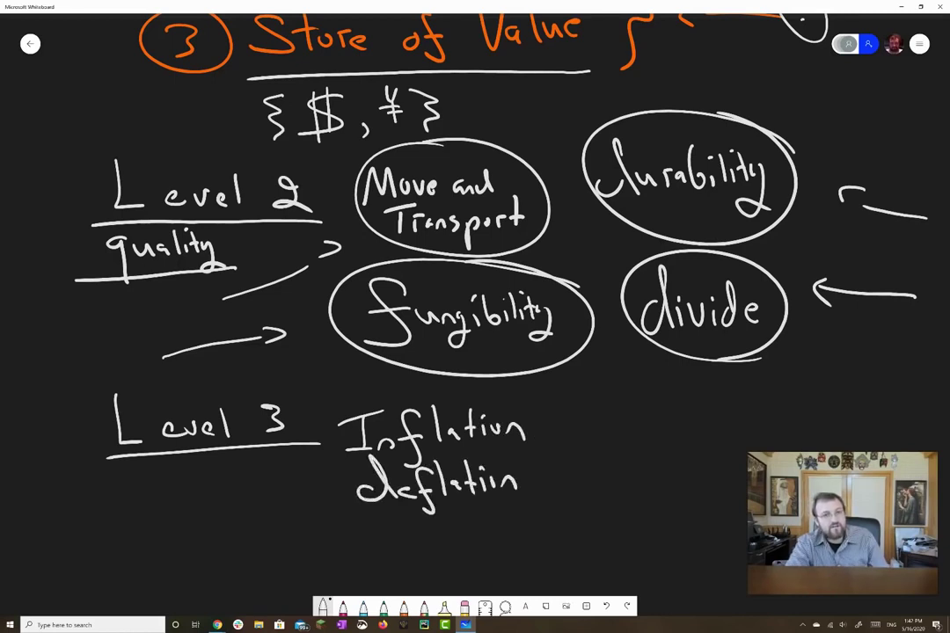
# Write 'credit/debt' to the right of Inflation and begin 'Supply' below it
pyautogui.moveTo(588, 419); pyautogui.dragTo(589, 442)
pyautogui.moveTo(603, 424)
pyautogui.mouseDown()
pyautogui.moveTo(603, 440)
pyautogui.moveTo(615, 424)
pyautogui.moveTo(631, 437)
pyautogui.mouseUp()
pyautogui.moveTo(655, 429)
pyautogui.mouseDown()
pyautogui.moveTo(653, 440)
pyautogui.moveTo(665, 440)
pyautogui.mouseUp()
pyautogui.moveTo(684, 424); pyautogui.dragTo(685, 438)
pyautogui.moveTo(698, 401); pyautogui.dragTo(700, 440)
pyautogui.moveTo(691, 423); pyautogui.dragTo(708, 420)
pyautogui.moveTo(528, 396); pyautogui.dragTo(387, 420)
pyautogui.moveTo(593, 412); pyautogui.dragTo(582, 471)
pyautogui.moveTo(613, 437); pyautogui.dragTo(608, 465)
pyautogui.moveTo(626, 411); pyautogui.dragTo(653, 464)
pyautogui.moveTo(658, 421)
pyautogui.mouseDown()
pyautogui.moveTo(662, 466)
pyautogui.moveTo(685, 466)
pyautogui.mouseUp()
pyautogui.moveTo(674, 435); pyautogui.dragTo(695, 434)
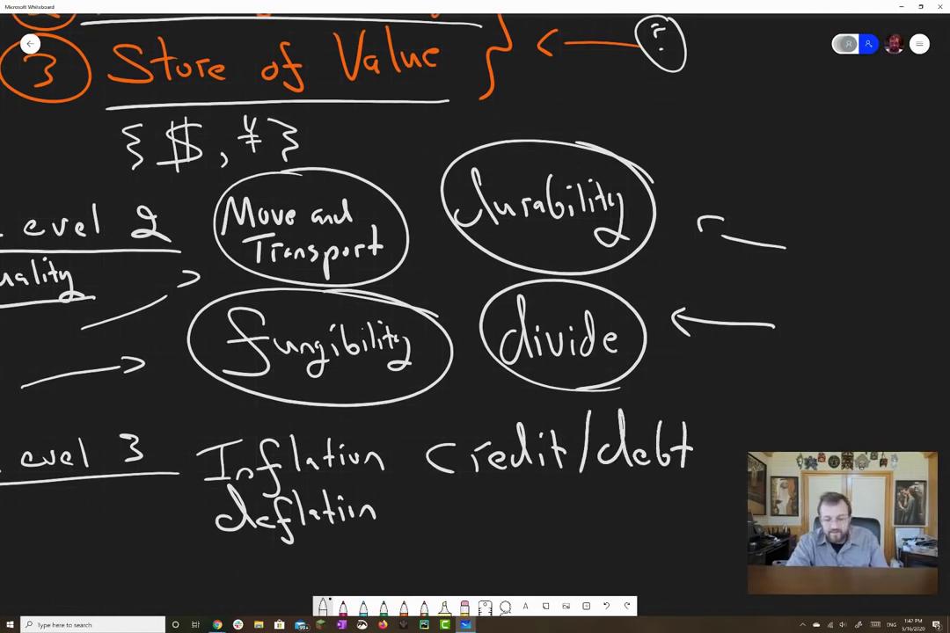
pyautogui.moveTo(464, 498)
pyautogui.mouseDown()
pyautogui.moveTo(433, 532)
pyautogui.moveTo(547, 517)
pyautogui.moveTo(557, 551)
pyautogui.mouseUp()
# Finish 'Supply' and enclose the Level 3 terms in curly braces
pyautogui.moveTo(570, 512)
pyautogui.mouseDown()
pyautogui.moveTo(605, 548)
pyautogui.moveTo(424, 552)
pyautogui.mouseUp()
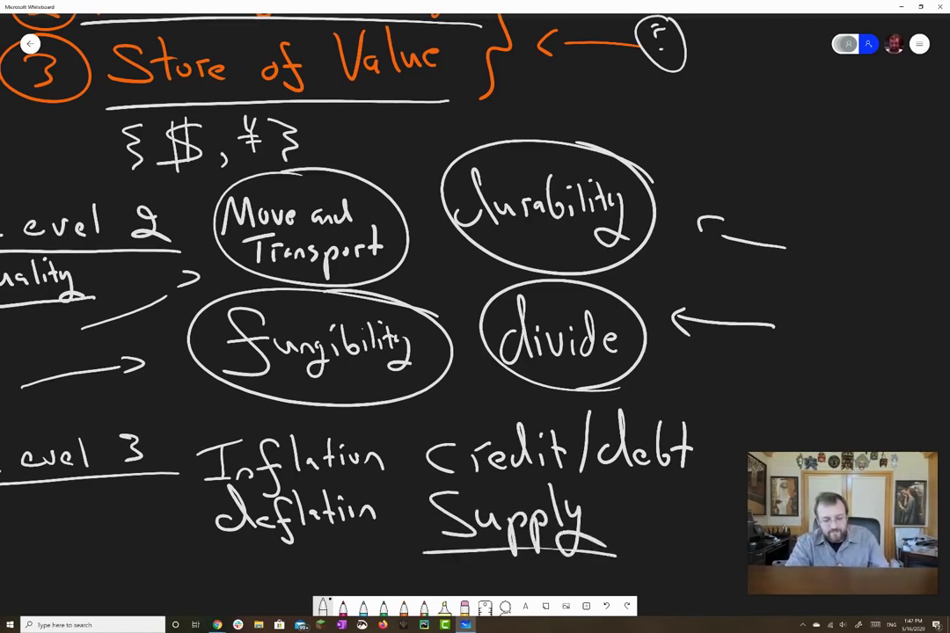
pyautogui.moveTo(198, 424)
pyautogui.mouseDown()
pyautogui.moveTo(184, 461)
pyautogui.moveTo(215, 578)
pyautogui.mouseUp()
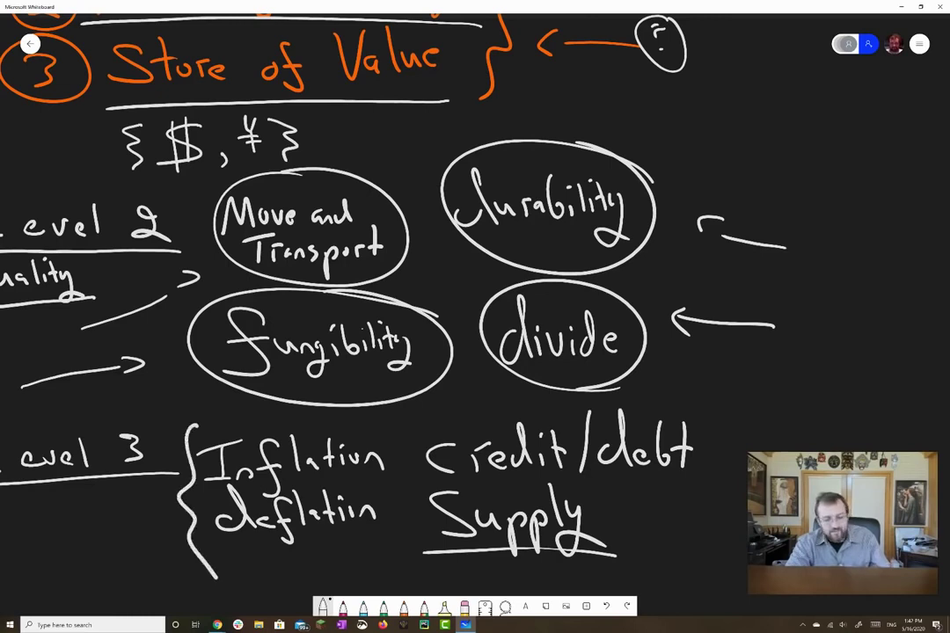
pyautogui.moveTo(706, 406); pyautogui.dragTo(697, 559)
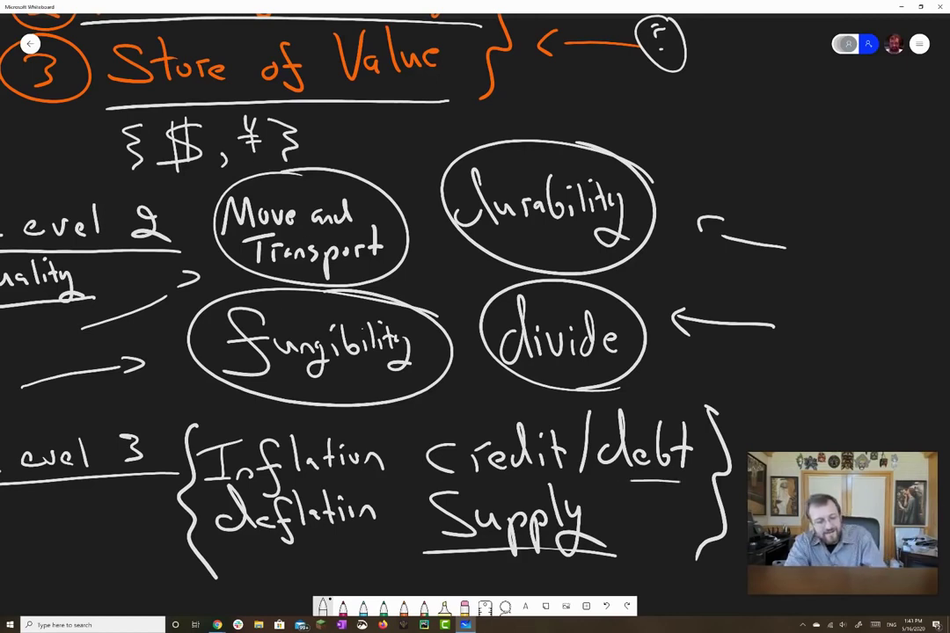
# Underline credit/debt and bracket the three orange Level 1 money functions
pyautogui.moveTo(448, 483); pyautogui.dragTo(677, 482)
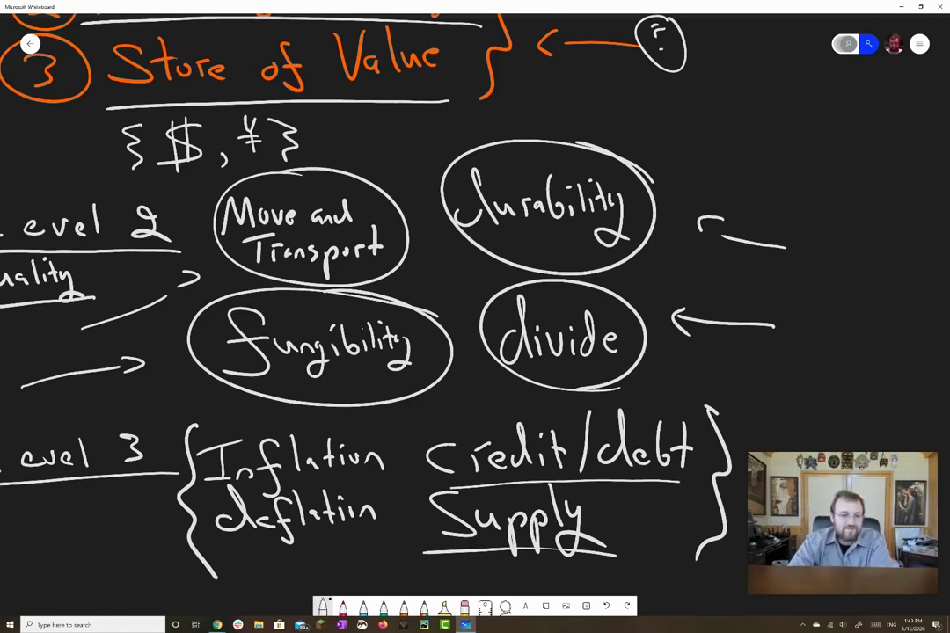
pyautogui.moveTo(475, 317)
pyautogui.mouseDown()
pyautogui.moveTo(578, 365)
pyautogui.moveTo(642, 461)
pyautogui.moveTo(683, 504)
pyautogui.mouseUp()
pyautogui.moveTo(231, 85)
pyautogui.mouseDown()
pyautogui.moveTo(207, 96)
pyautogui.moveTo(216, 318)
pyautogui.mouseUp()
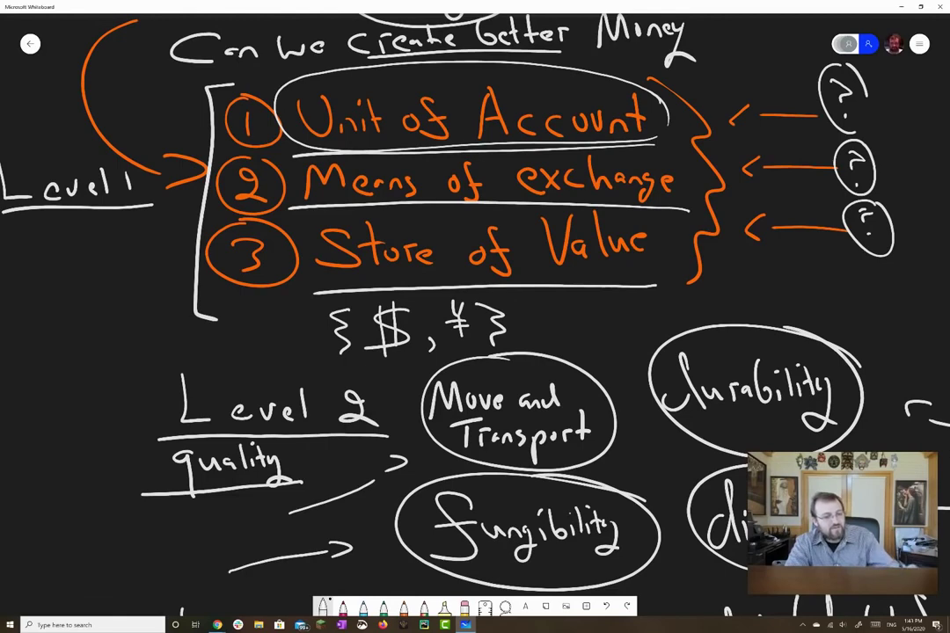
# Draw a curved arrow from Level 1 down to quality and wrap credit/debt in braces
pyautogui.moveTo(186, 253)
pyautogui.mouseDown()
pyautogui.moveTo(75, 351)
pyautogui.moveTo(114, 471)
pyautogui.moveTo(145, 478)
pyautogui.mouseUp()
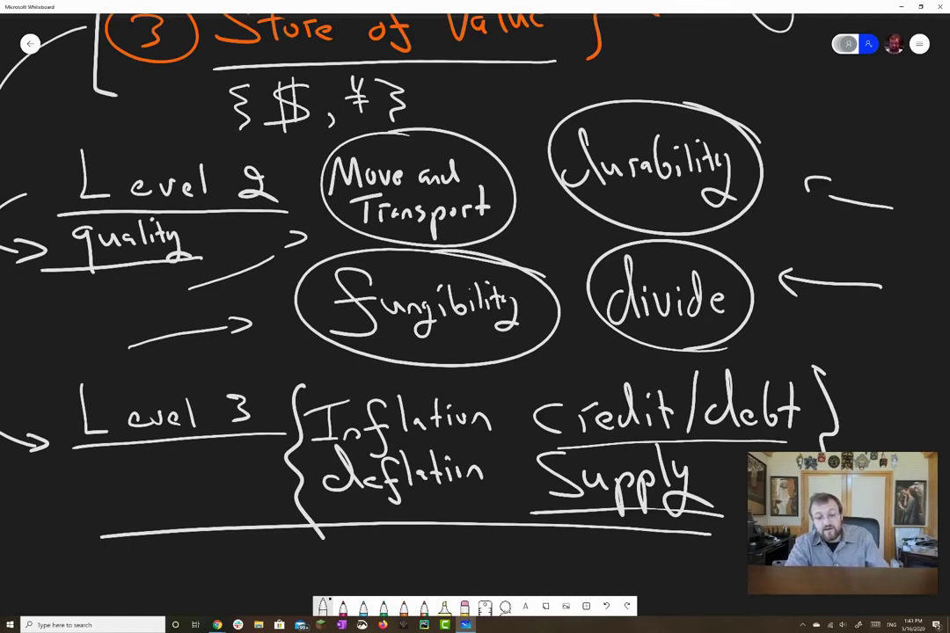
pyautogui.moveTo(531, 380)
pyautogui.mouseDown()
pyautogui.moveTo(522, 407)
pyautogui.moveTo(531, 433)
pyautogui.mouseUp()
pyautogui.moveTo(807, 378); pyautogui.dragTo(806, 437)
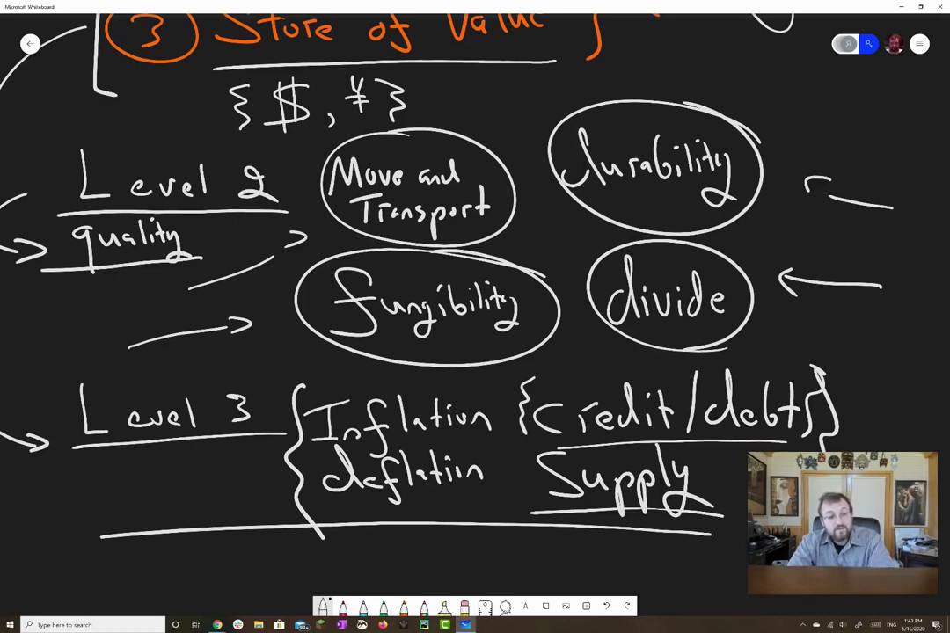
# Draw a curved arrow from Passion down to Level 1
pyautogui.scroll(-5, 475, 317)
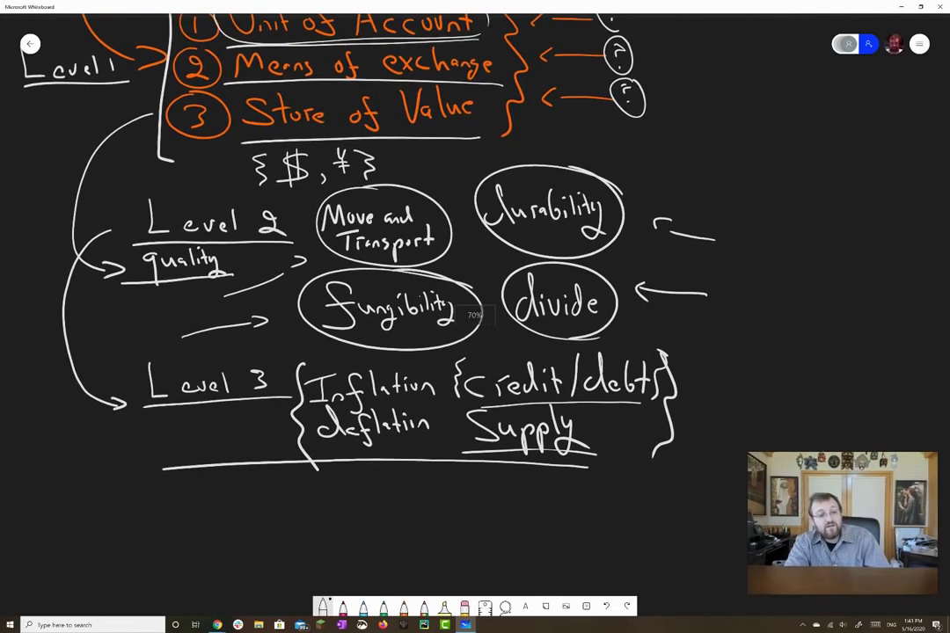
pyautogui.scroll(2, 475, 317)
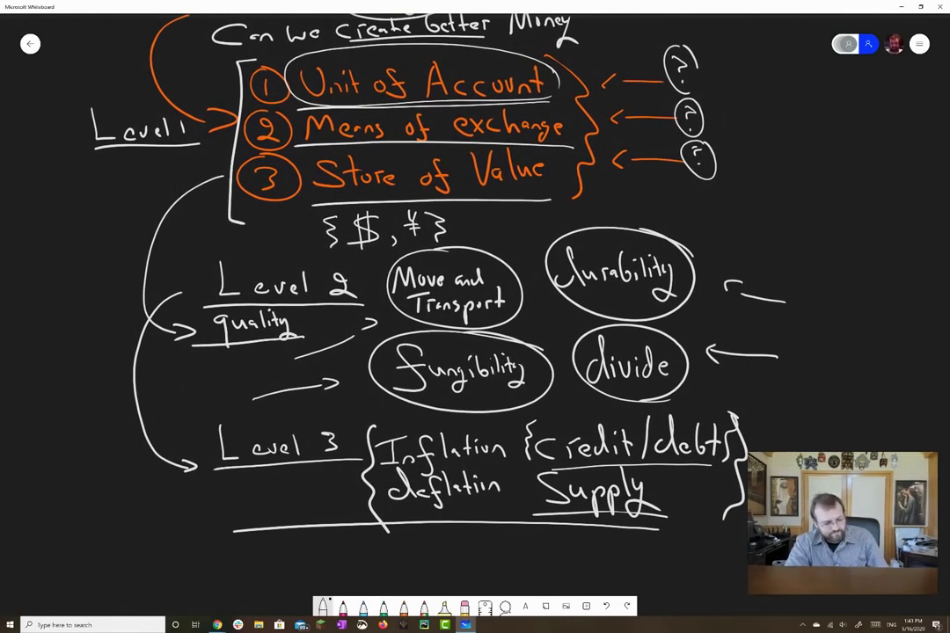
pyautogui.scroll(10, 475, 317)
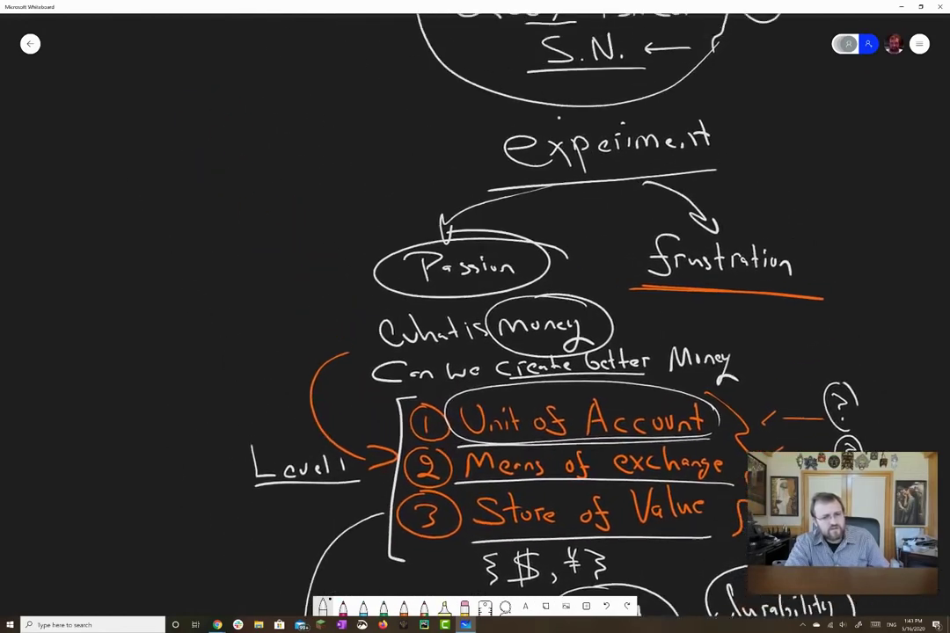
pyautogui.hscroll(2, 475, 316)
pyautogui.moveTo(337, 343)
pyautogui.mouseDown()
pyautogui.moveTo(264, 362)
pyautogui.moveTo(141, 458)
pyautogui.moveTo(173, 552)
pyautogui.mouseUp()
pyautogui.scroll(-2, 475, 317)
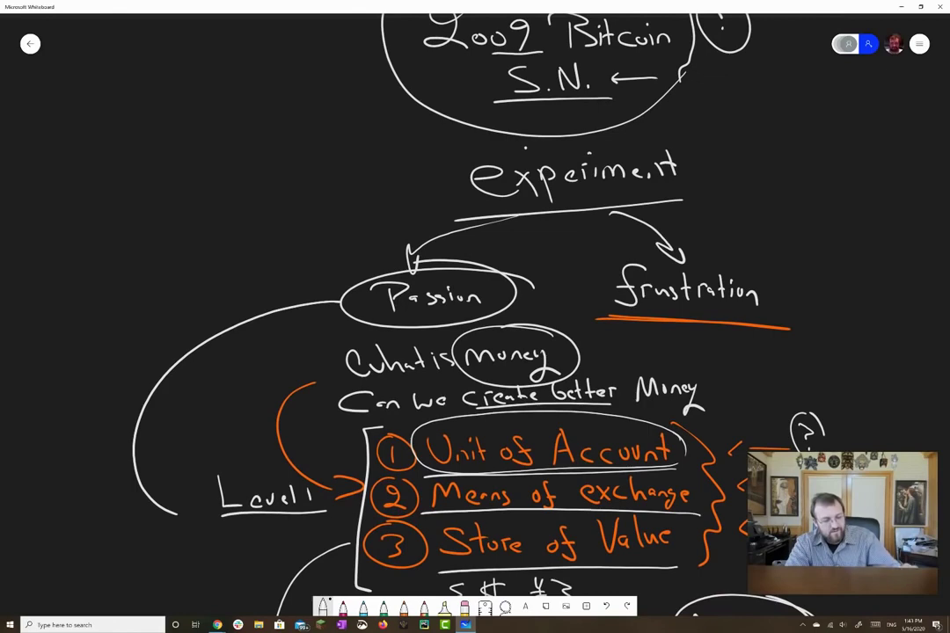
pyautogui.moveTo(164, 494); pyautogui.dragTo(167, 517)
pyautogui.scroll(-5, 475, 317)
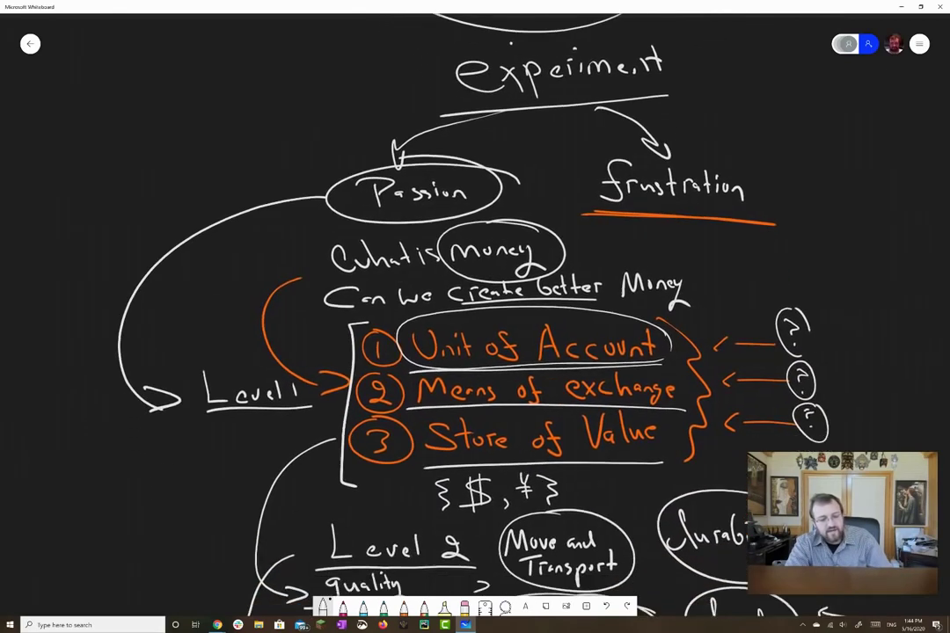
# Add curved arrows linking Level 1 to Level 2 and down to Level 3
pyautogui.moveTo(80, 226)
pyautogui.mouseDown()
pyautogui.moveTo(68, 232)
pyautogui.moveTo(146, 403)
pyautogui.moveTo(178, 410)
pyautogui.mouseUp()
pyautogui.scroll(-1, 475, 316)
pyautogui.scroll(-3, 475, 316)
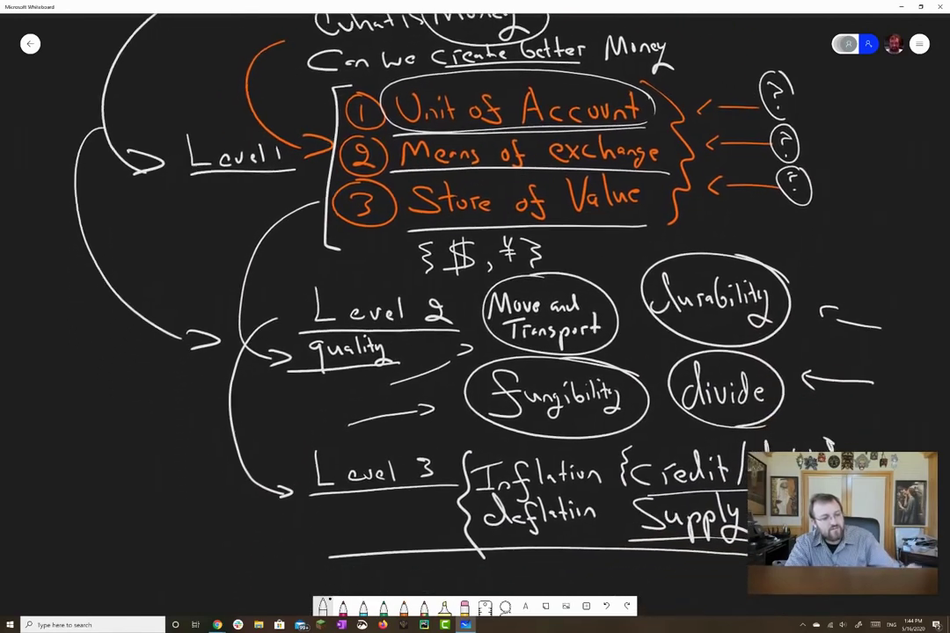
pyautogui.moveTo(62, 171)
pyautogui.mouseDown()
pyautogui.moveTo(54, 277)
pyautogui.moveTo(207, 413)
pyautogui.mouseUp()
pyautogui.moveTo(245, 494); pyautogui.dragTo(209, 503)
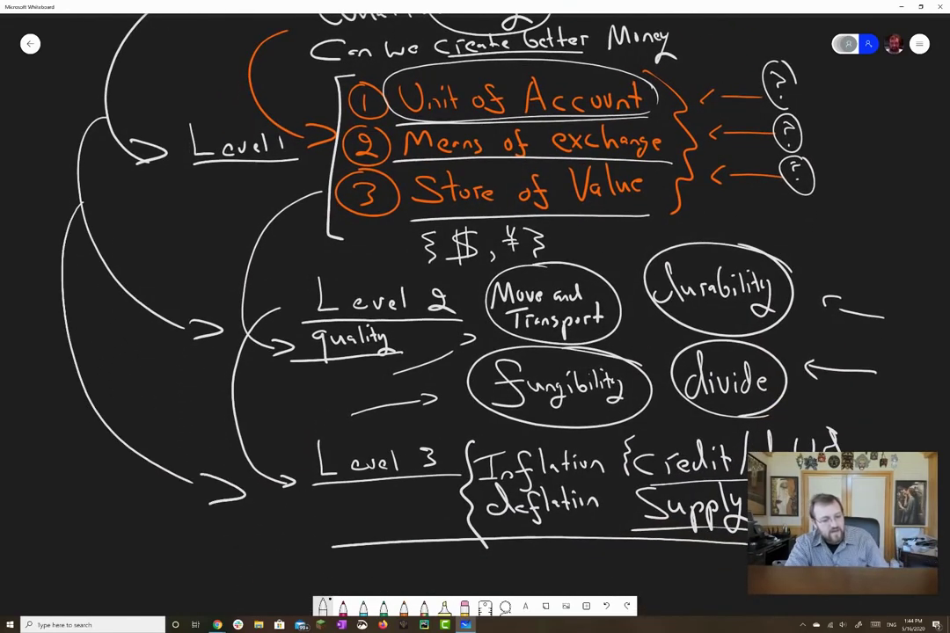
pyautogui.scroll(4, 475, 317)
pyautogui.hscroll(-5, 475, 317)
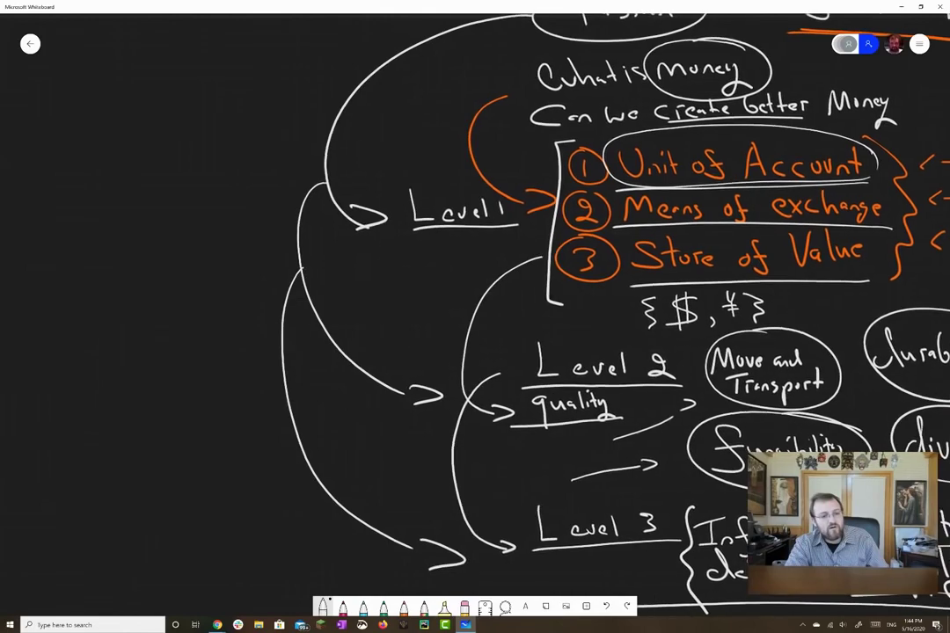
pyautogui.scroll(3, 475, 317)
pyautogui.hscroll(-1, 475, 316)
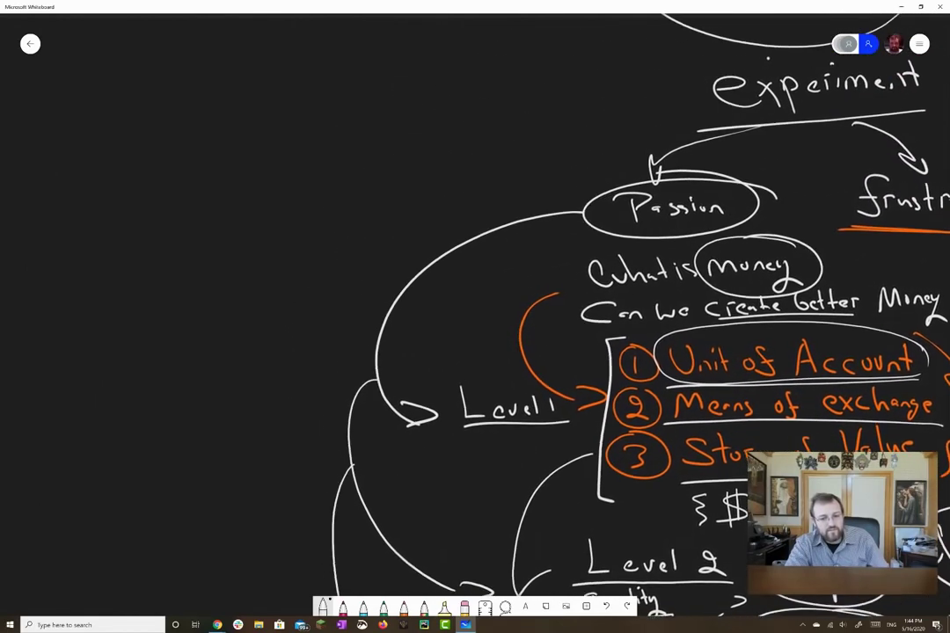
# Write the heading 'decentralization' in the empty area and box it off
pyautogui.moveTo(104, 230)
pyautogui.mouseDown()
pyautogui.moveTo(108, 264)
pyautogui.moveTo(211, 254)
pyautogui.mouseUp()
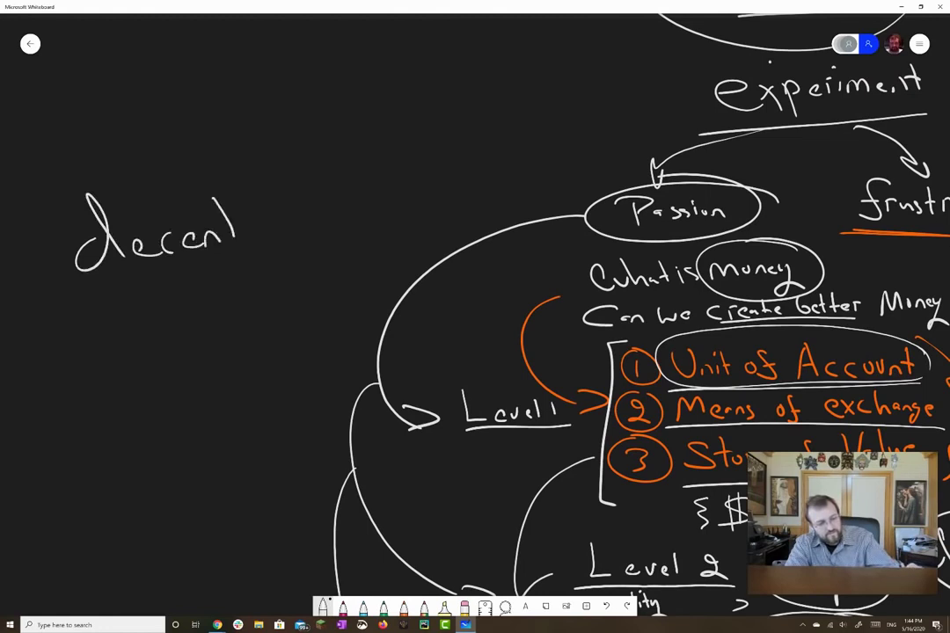
pyautogui.moveTo(218, 211)
pyautogui.mouseDown()
pyautogui.moveTo(231, 253)
pyautogui.moveTo(276, 220)
pyautogui.moveTo(327, 215)
pyautogui.mouseUp()
pyautogui.moveTo(317, 195)
pyautogui.mouseDown()
pyautogui.moveTo(336, 194)
pyautogui.moveTo(340, 213)
pyautogui.moveTo(370, 209)
pyautogui.mouseUp()
pyautogui.moveTo(283, 257)
pyautogui.mouseDown()
pyautogui.moveTo(409, 231)
pyautogui.moveTo(24, 204)
pyautogui.moveTo(387, 111)
pyautogui.moveTo(407, 230)
pyautogui.mouseUp()
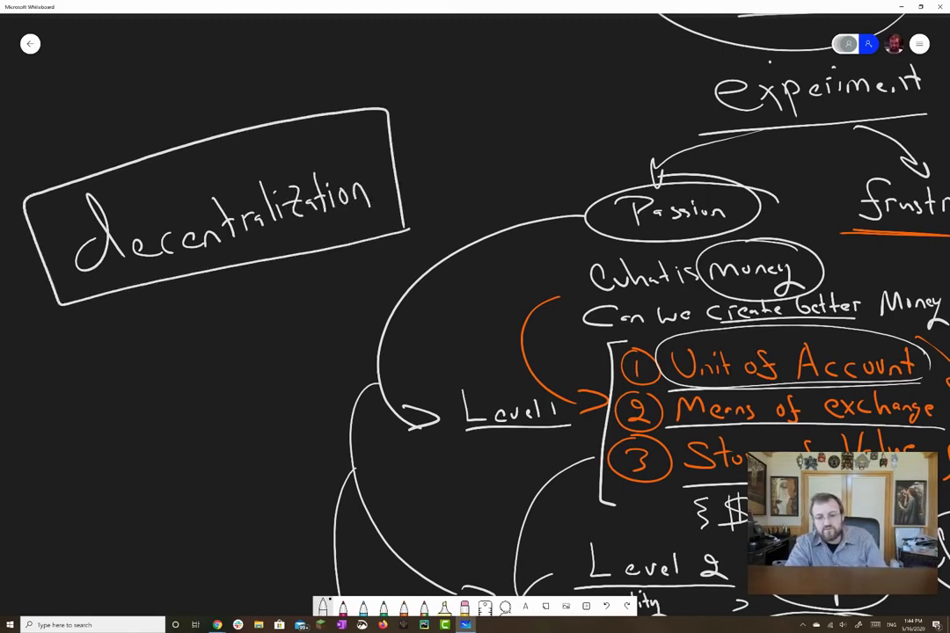
# Draw a stick figure with arms, legs and wavy hair, labelled 'Alice'
pyautogui.moveTo(61, 346)
pyautogui.mouseDown()
pyautogui.moveTo(44, 376)
pyautogui.moveTo(71, 346)
pyautogui.mouseUp()
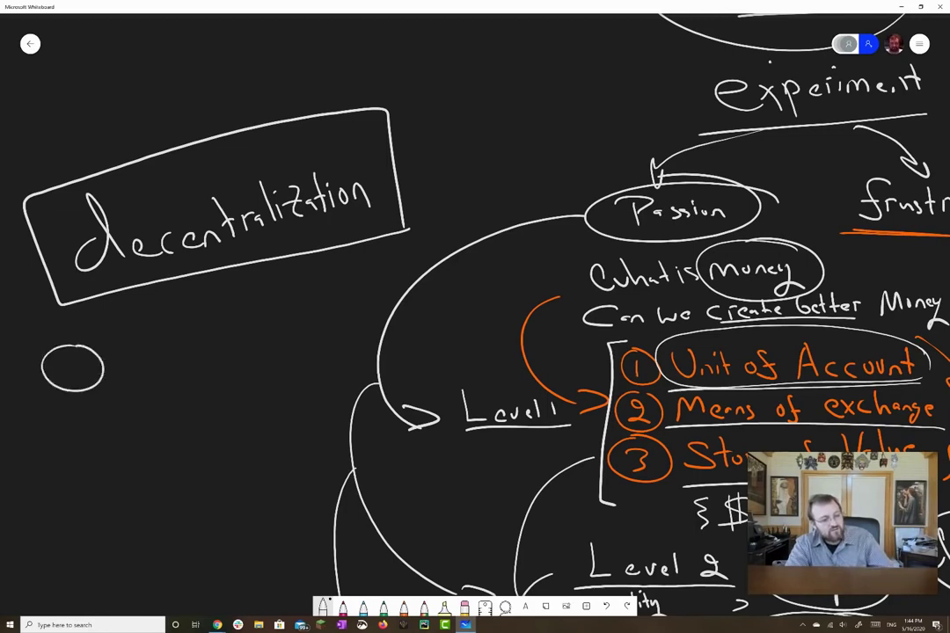
pyautogui.moveTo(79, 391); pyautogui.dragTo(83, 450)
pyautogui.moveTo(50, 400)
pyautogui.mouseDown()
pyautogui.moveTo(81, 413)
pyautogui.moveTo(110, 387)
pyautogui.moveTo(72, 401)
pyautogui.mouseUp()
pyautogui.moveTo(62, 472); pyautogui.dragTo(101, 471)
pyautogui.moveTo(64, 336)
pyautogui.mouseDown()
pyautogui.moveTo(31, 348)
pyautogui.moveTo(35, 453)
pyautogui.mouseUp()
pyautogui.moveTo(92, 334)
pyautogui.mouseDown()
pyautogui.moveTo(113, 361)
pyautogui.moveTo(143, 458)
pyautogui.mouseUp()
pyautogui.moveTo(38, 519); pyautogui.dragTo(111, 508)
# Draw a second stick figure with legs and a face, labelled 'Bob'
pyautogui.moveTo(257, 354); pyautogui.dragTo(255, 355)
pyautogui.moveTo(235, 403)
pyautogui.mouseDown()
pyautogui.moveTo(255, 444)
pyautogui.moveTo(304, 401)
pyautogui.mouseUp()
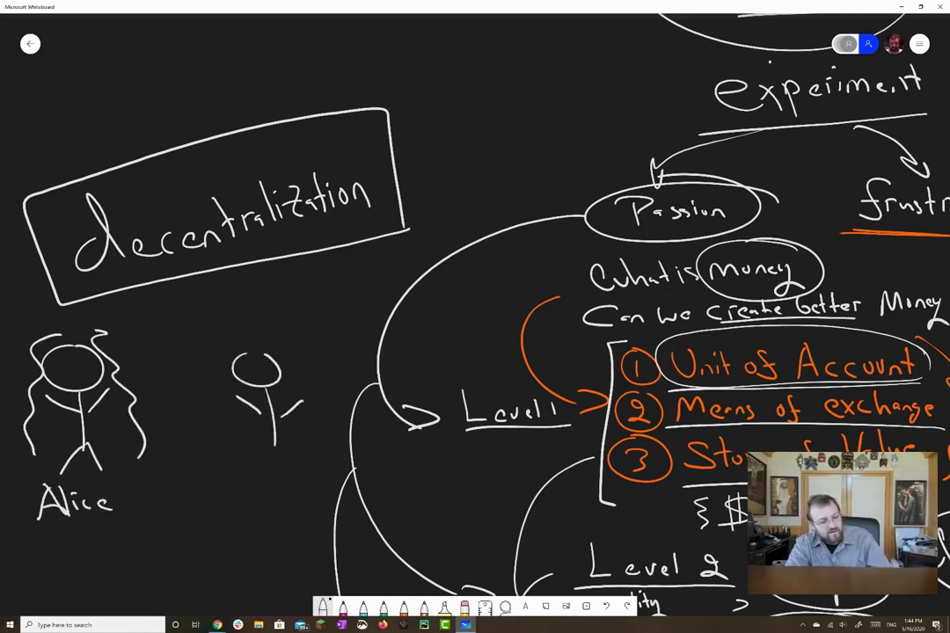
pyautogui.moveTo(255, 484); pyautogui.dragTo(289, 480)
pyautogui.moveTo(253, 358); pyautogui.dragTo(255, 369)
pyautogui.moveTo(264, 358); pyautogui.dragTo(266, 378)
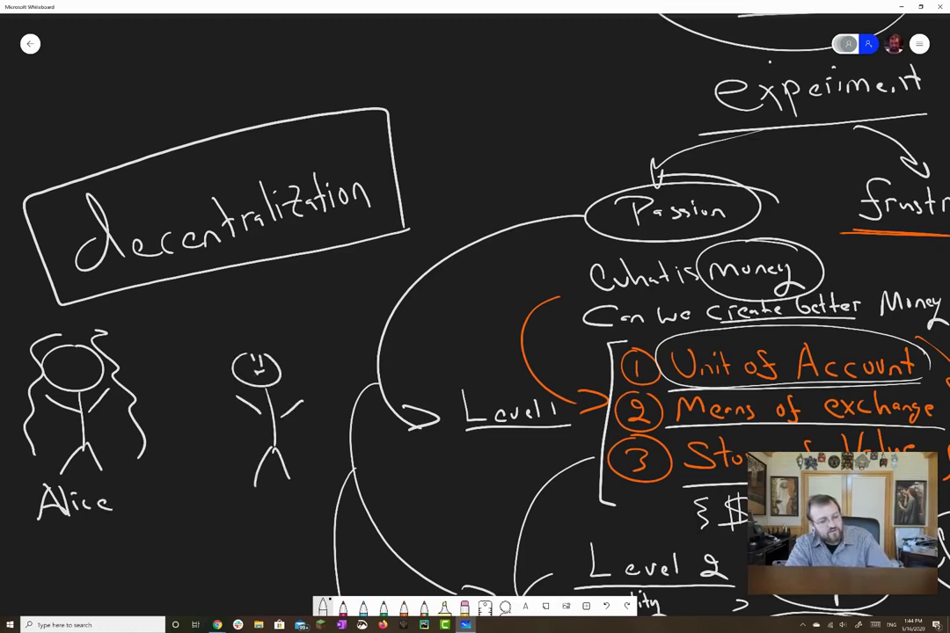
pyautogui.moveTo(206, 501); pyautogui.dragTo(257, 492)
pyautogui.moveTo(235, 494); pyautogui.dragTo(248, 524)
pyautogui.moveTo(266, 509); pyautogui.dragTo(280, 519)
# Underline the Alice and Bob labels and draw a smiling face on Alice
pyautogui.moveTo(19, 526); pyautogui.dragTo(96, 524)
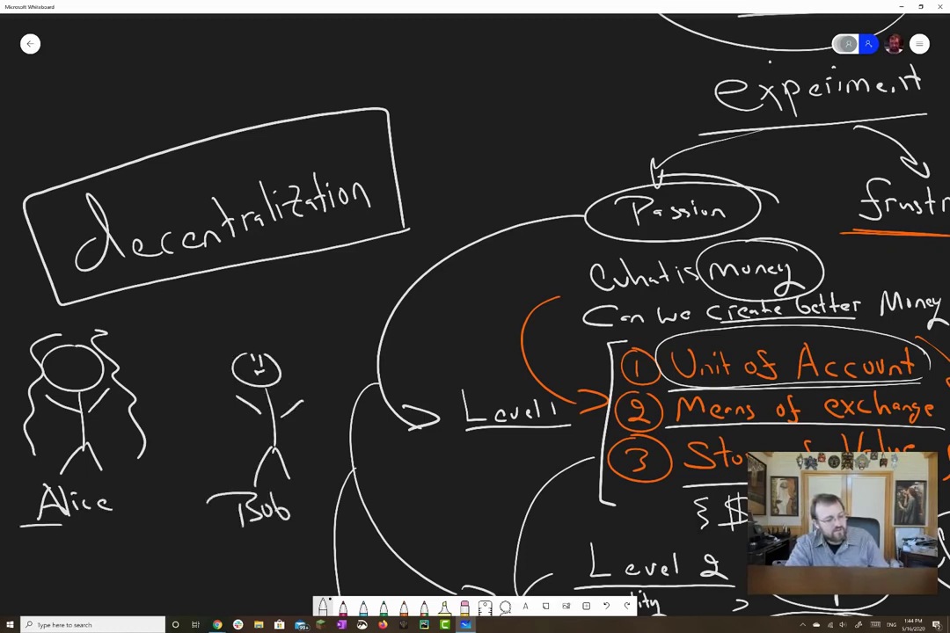
pyautogui.moveTo(195, 534); pyautogui.dragTo(295, 545)
pyautogui.moveTo(37, 520); pyautogui.dragTo(109, 519)
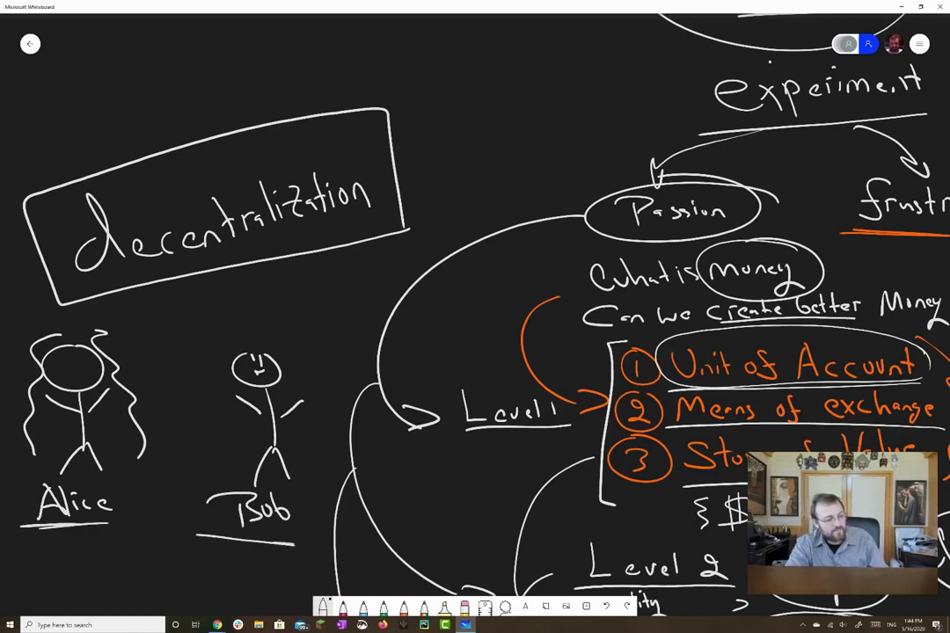
pyautogui.moveTo(64, 352); pyautogui.dragTo(77, 358)
pyautogui.moveTo(61, 362); pyautogui.dragTo(83, 364)
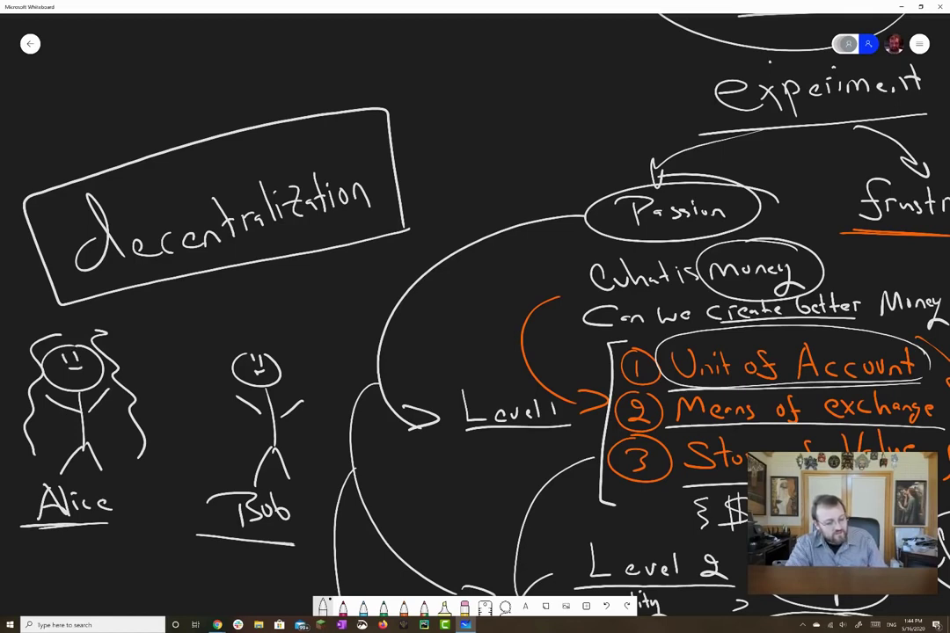
pyautogui.click(403, 607)
# Draw an orange wavy barrier between Alice and Bob and write 'Middlemen' above it
pyautogui.moveTo(141, 339)
pyautogui.mouseDown()
pyautogui.moveTo(157, 345)
pyautogui.moveTo(163, 506)
pyautogui.moveTo(201, 361)
pyautogui.moveTo(151, 336)
pyautogui.moveTo(160, 305)
pyautogui.moveTo(167, 314)
pyautogui.mouseUp()
pyautogui.moveTo(172, 302)
pyautogui.mouseDown()
pyautogui.moveTo(173, 313)
pyautogui.moveTo(213, 313)
pyautogui.mouseUp()
pyautogui.moveTo(220, 298); pyautogui.dragTo(222, 313)
pyautogui.moveTo(225, 310); pyautogui.dragTo(277, 300)
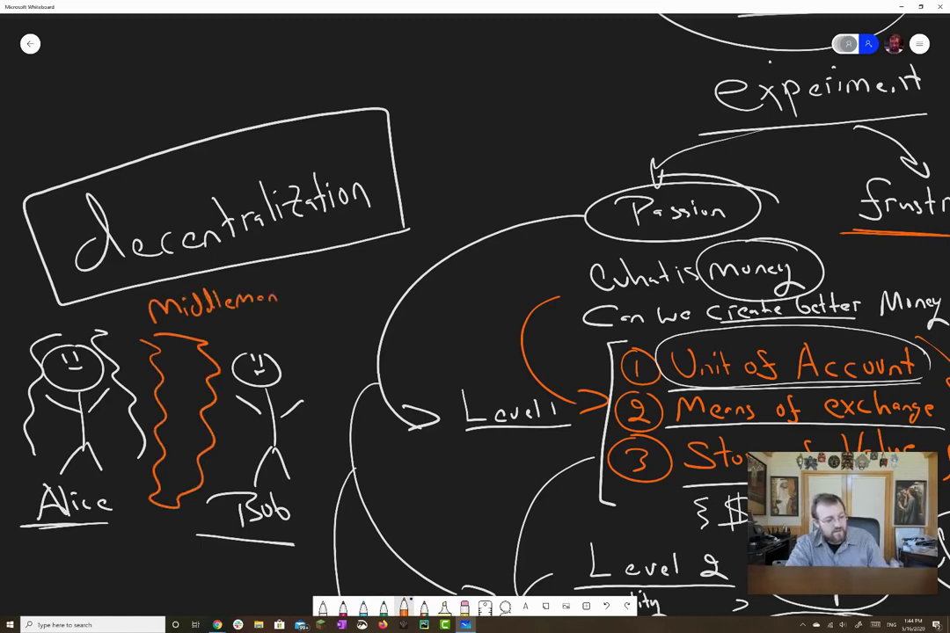
# In white ink, draw a circled dollar sign below Alice and underline the decentralization box
pyautogui.click(323, 607)
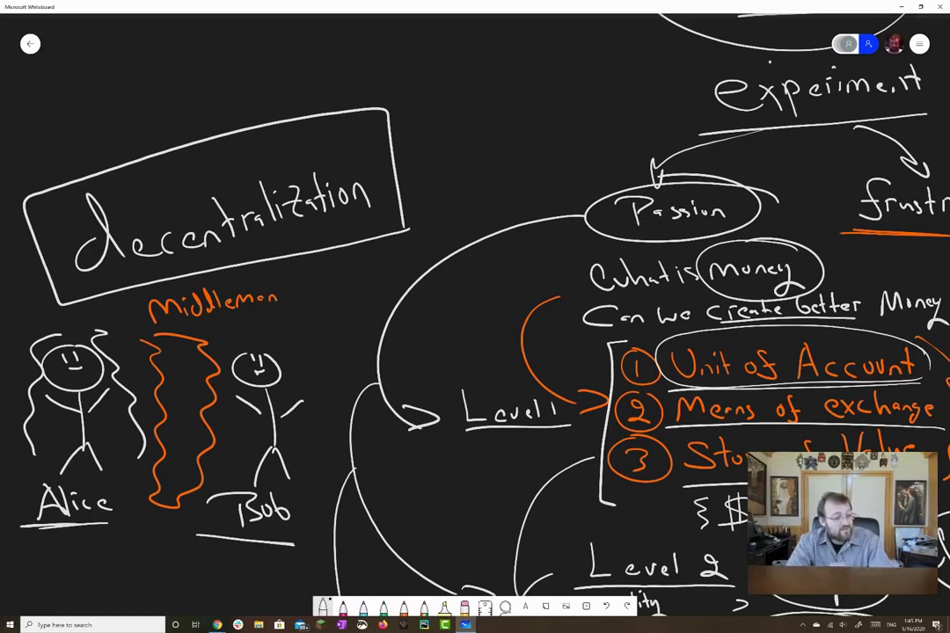
pyautogui.moveTo(77, 537)
pyautogui.mouseDown()
pyautogui.moveTo(58, 556)
pyautogui.moveTo(66, 563)
pyautogui.moveTo(76, 527)
pyautogui.moveTo(117, 585)
pyautogui.moveTo(218, 553)
pyautogui.moveTo(245, 568)
pyautogui.moveTo(248, 543)
pyautogui.mouseUp()
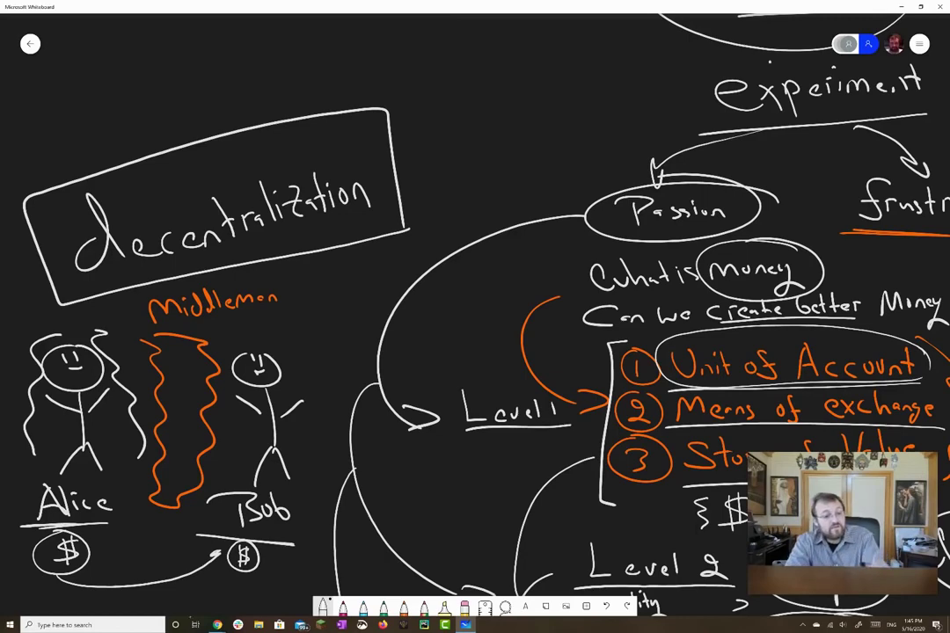
pyautogui.moveTo(431, 230); pyautogui.dragTo(39, 306)
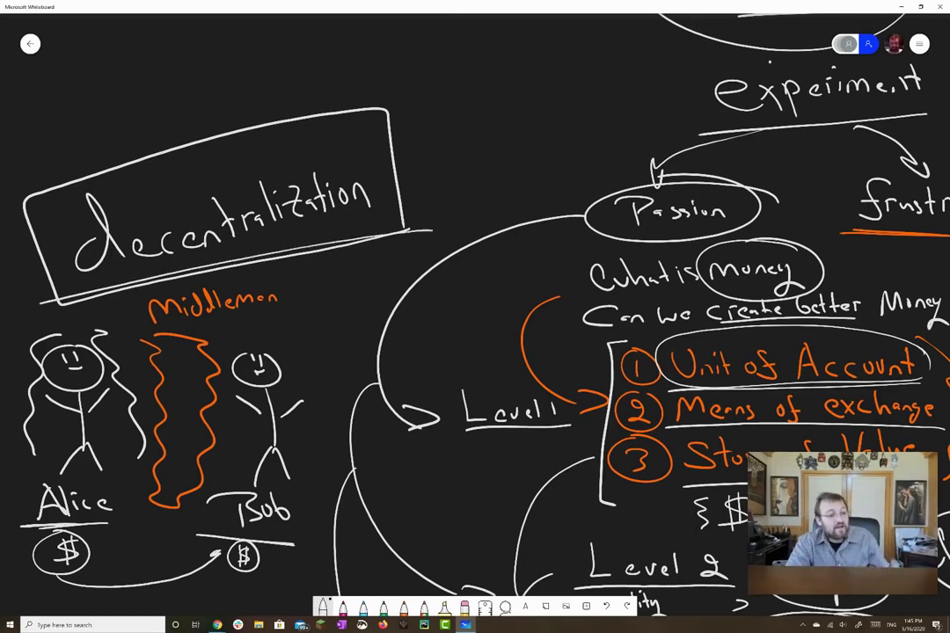
# Pan down and draw two new stick figures below the first Alice and Bob
pyautogui.moveTo(475, 352); pyautogui.dragTo(510, 250)
pyautogui.moveTo(475, 352)
pyautogui.mouseDown()
pyautogui.moveTo(490, 300)
pyautogui.moveTo(516, 281)
pyautogui.mouseUp()
pyautogui.moveTo(150, 467)
pyautogui.mouseDown()
pyautogui.moveTo(123, 497)
pyautogui.moveTo(151, 468)
pyautogui.moveTo(134, 554)
pyautogui.mouseUp()
pyautogui.moveTo(108, 518); pyautogui.dragTo(150, 519)
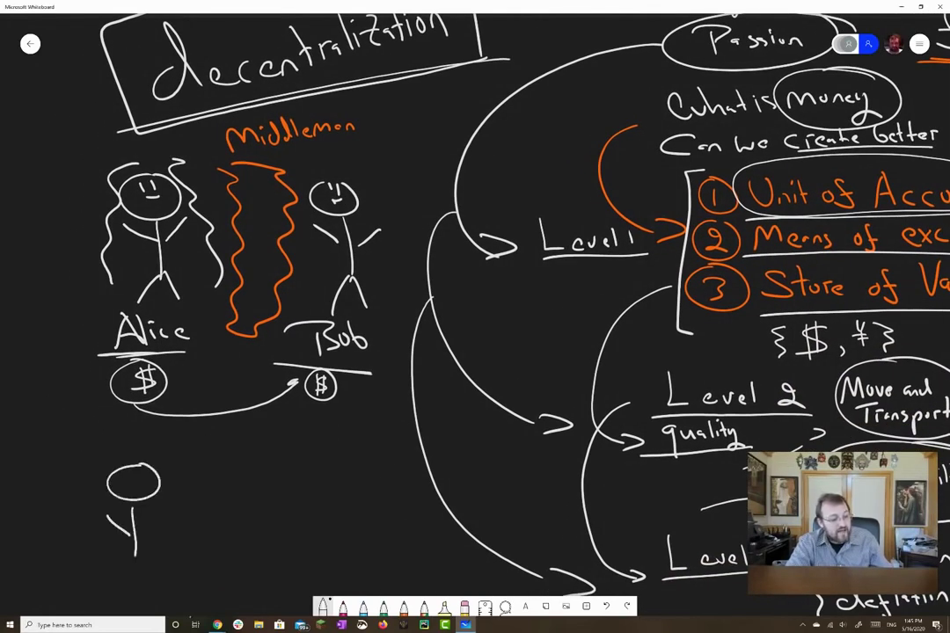
pyautogui.moveTo(123, 585); pyautogui.dragTo(151, 581)
pyautogui.moveTo(308, 445)
pyautogui.mouseDown()
pyautogui.moveTo(330, 480)
pyautogui.moveTo(310, 446)
pyautogui.mouseUp()
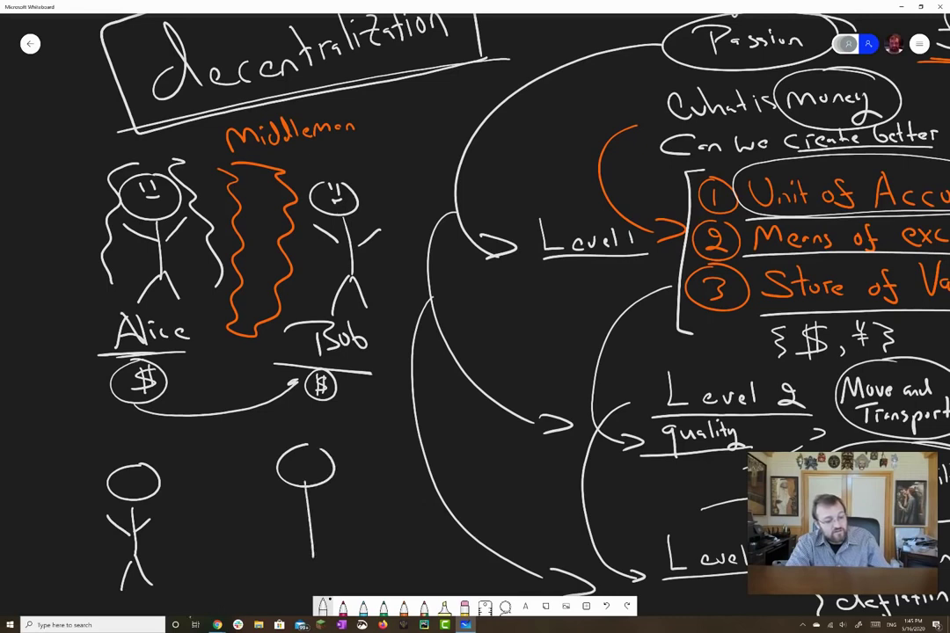
pyautogui.moveTo(307, 485); pyautogui.dragTo(306, 545)
pyautogui.moveTo(284, 511); pyautogui.dragTo(333, 500)
pyautogui.moveTo(292, 585); pyautogui.dragTo(328, 582)
# Draw a bitcoin note between the figures, labelled and underlined 'Internet'
pyautogui.moveTo(203, 502)
pyautogui.mouseDown()
pyautogui.moveTo(197, 528)
pyautogui.moveTo(204, 502)
pyautogui.moveTo(211, 533)
pyautogui.moveTo(175, 560)
pyautogui.moveTo(195, 560)
pyautogui.mouseUp()
pyautogui.moveTo(205, 539)
pyautogui.mouseDown()
pyautogui.moveTo(208, 559)
pyautogui.moveTo(213, 545)
pyautogui.mouseUp()
pyautogui.moveTo(213, 554); pyautogui.dragTo(262, 557)
pyautogui.moveTo(255, 547); pyautogui.dragTo(269, 545)
pyautogui.moveTo(170, 569); pyautogui.dragTo(281, 556)
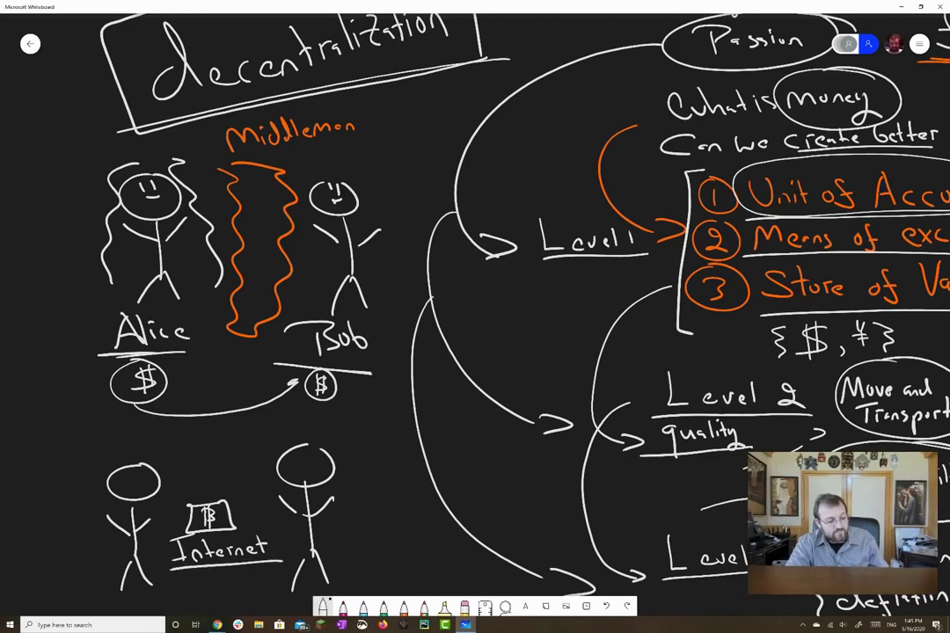
# Give the left figure a face and hair, and label the figures Bob and Alice
pyautogui.moveTo(127, 473); pyautogui.dragTo(136, 482)
pyautogui.moveTo(126, 487)
pyautogui.mouseDown()
pyautogui.moveTo(140, 488)
pyautogui.moveTo(91, 503)
pyautogui.moveTo(86, 574)
pyautogui.mouseUp()
pyautogui.moveTo(140, 455); pyautogui.dragTo(176, 528)
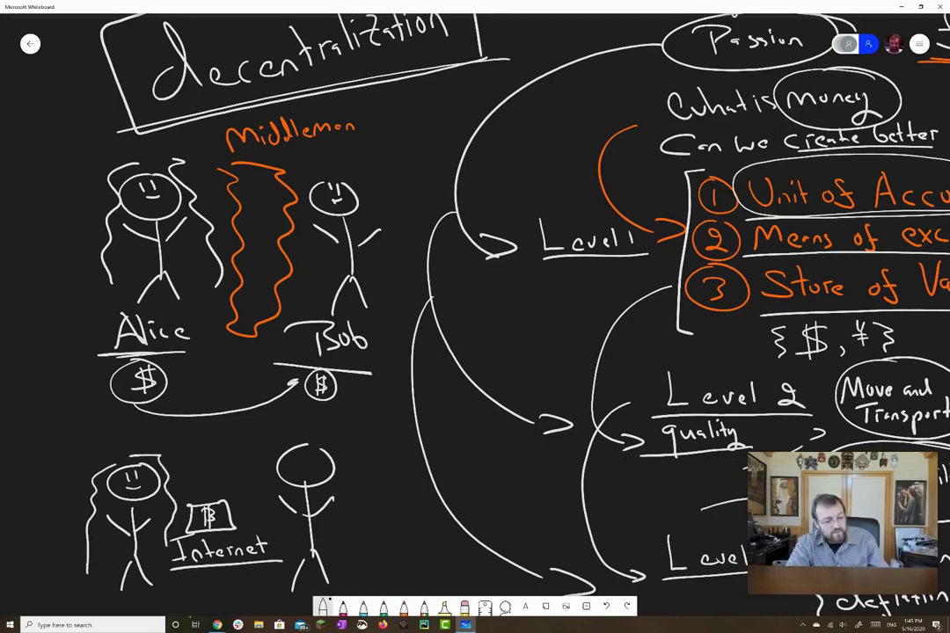
pyautogui.moveTo(264, 422); pyautogui.dragTo(262, 440)
pyautogui.moveTo(262, 424); pyautogui.dragTo(272, 440)
pyautogui.moveTo(286, 430); pyautogui.dragTo(307, 437)
pyautogui.moveTo(102, 449); pyautogui.dragTo(124, 447)
pyautogui.moveTo(131, 439); pyautogui.dragTo(141, 447)
pyautogui.moveTo(152, 443); pyautogui.dragTo(161, 446)
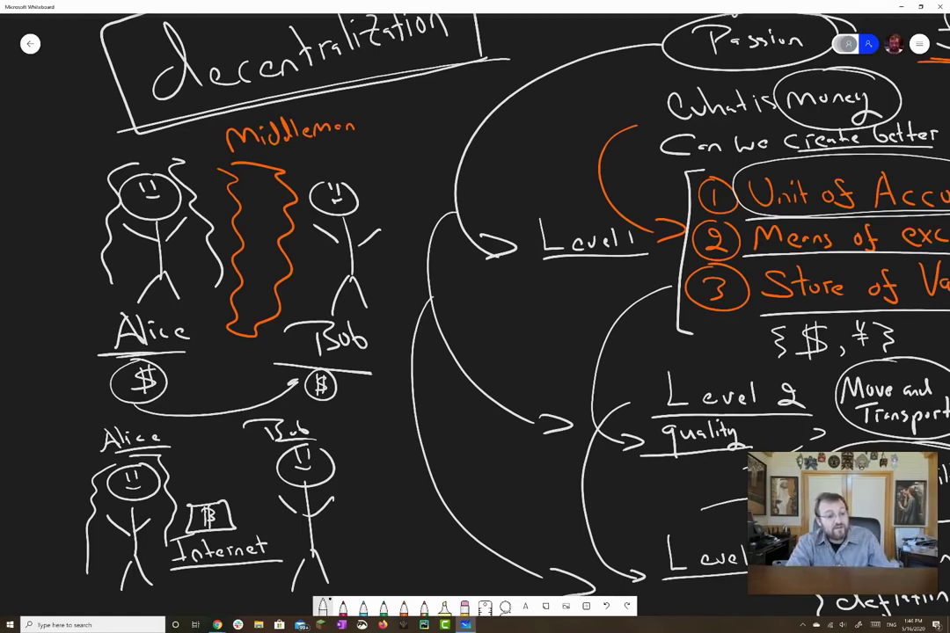
pyautogui.moveTo(475, 352); pyautogui.dragTo(558, 194)
# Write 'Online Central Authority' under the Internet scene and cross out 'Central Authority'
pyautogui.moveTo(464, 436)
pyautogui.mouseDown()
pyautogui.moveTo(229, 447)
pyautogui.moveTo(144, 413)
pyautogui.mouseUp()
pyautogui.moveTo(221, 479)
pyautogui.mouseDown()
pyautogui.moveTo(262, 505)
pyautogui.moveTo(288, 503)
pyautogui.mouseUp()
pyautogui.moveTo(295, 490)
pyautogui.mouseDown()
pyautogui.moveTo(315, 503)
pyautogui.moveTo(412, 500)
pyautogui.moveTo(433, 483)
pyautogui.moveTo(439, 498)
pyautogui.mouseUp()
pyautogui.moveTo(443, 468); pyautogui.dragTo(448, 496)
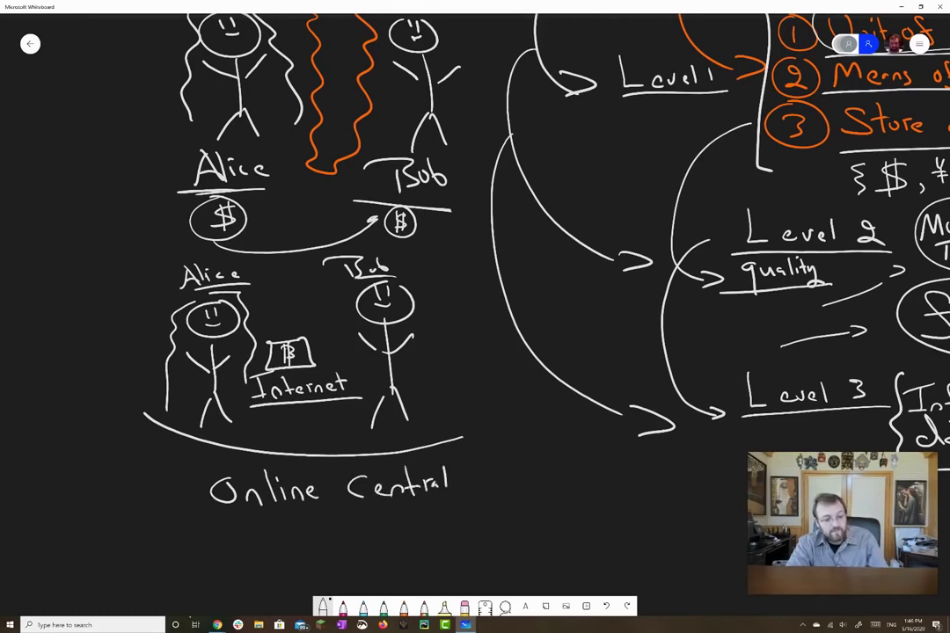
pyautogui.moveTo(384, 528)
pyautogui.mouseDown()
pyautogui.moveTo(400, 526)
pyautogui.moveTo(398, 516)
pyautogui.mouseUp()
pyautogui.moveTo(405, 511); pyautogui.dragTo(422, 526)
pyautogui.moveTo(415, 512)
pyautogui.mouseDown()
pyautogui.moveTo(441, 526)
pyautogui.moveTo(447, 517)
pyautogui.mouseUp()
pyautogui.moveTo(456, 526)
pyautogui.mouseDown()
pyautogui.moveTo(463, 516)
pyautogui.moveTo(479, 526)
pyautogui.mouseUp()
pyautogui.moveTo(472, 515); pyautogui.dragTo(483, 513)
pyautogui.moveTo(485, 512); pyautogui.dragTo(495, 503)
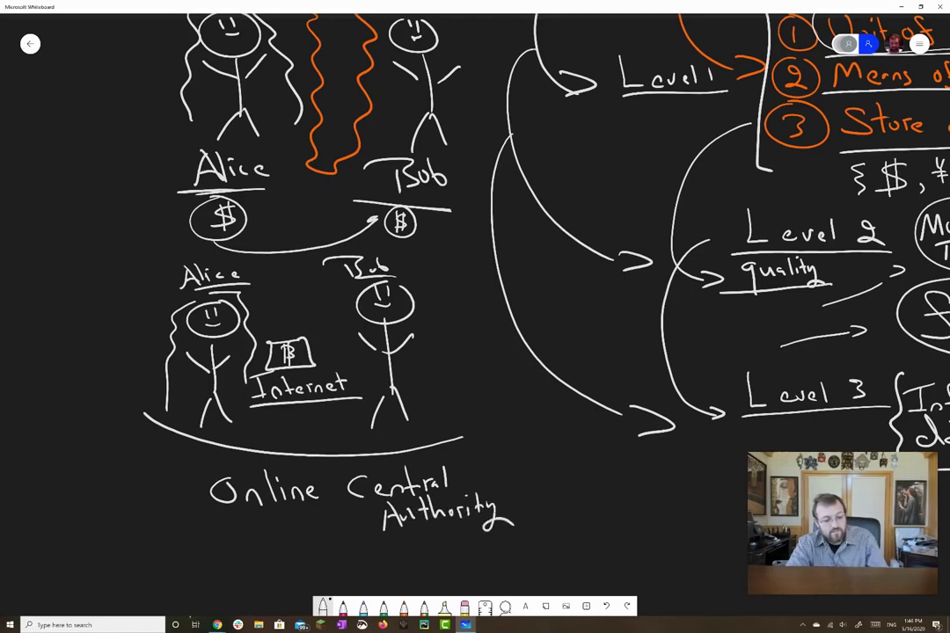
pyautogui.moveTo(473, 460); pyautogui.dragTo(415, 517)
pyautogui.moveTo(368, 460); pyautogui.dragTo(512, 526)
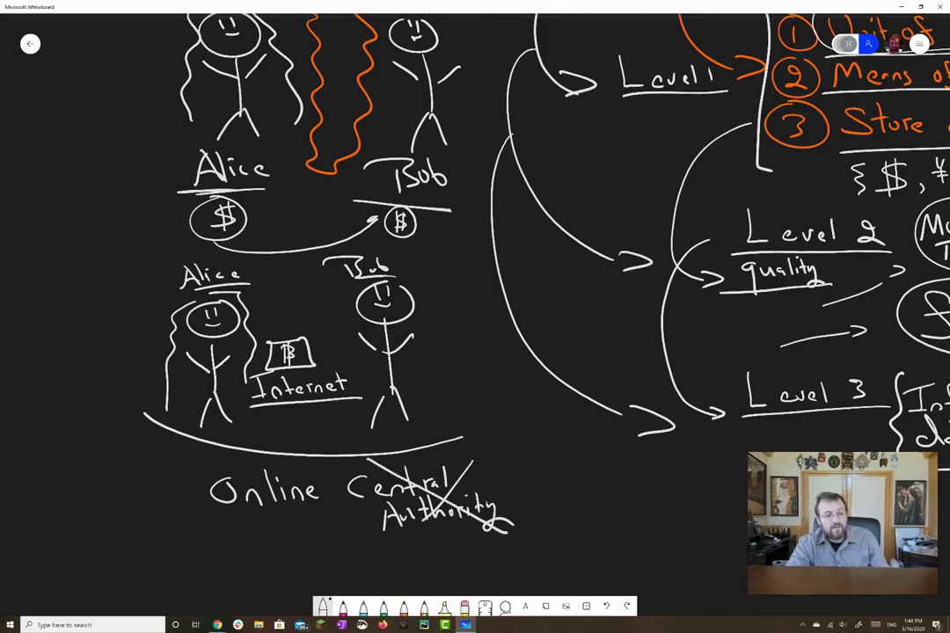
# Write 'faith in this' below the crossed-out text
pyautogui.scroll(-2, 476, 290)
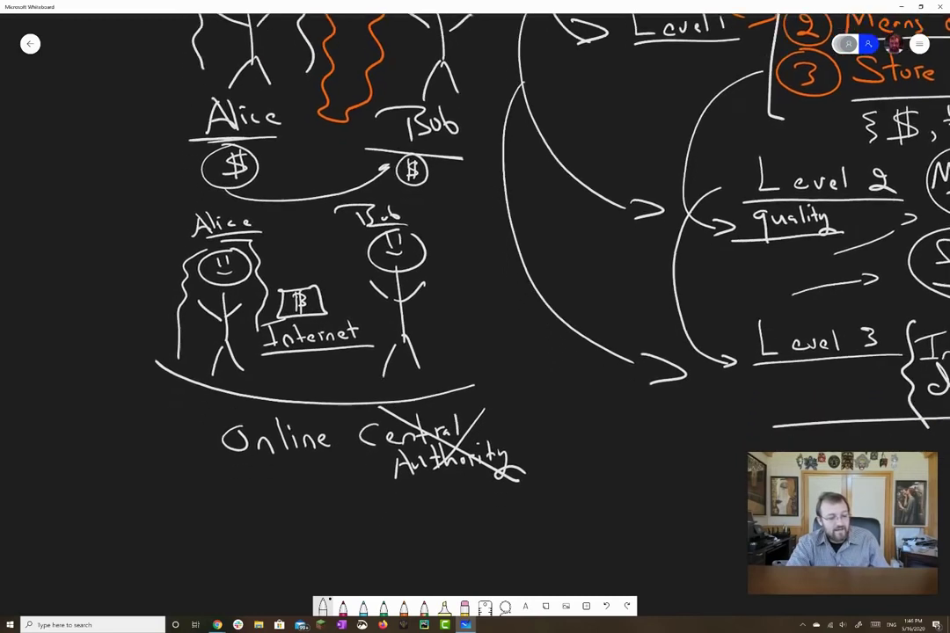
pyautogui.moveTo(250, 466)
pyautogui.mouseDown()
pyautogui.moveTo(227, 521)
pyautogui.moveTo(277, 495)
pyautogui.moveTo(308, 510)
pyautogui.mouseUp()
pyautogui.click(296, 499)
pyautogui.click(308, 486)
pyautogui.moveTo(318, 480)
pyautogui.mouseDown()
pyautogui.moveTo(322, 510)
pyautogui.moveTo(327, 492)
pyautogui.mouseUp()
pyautogui.moveTo(334, 475)
pyautogui.mouseDown()
pyautogui.moveTo(359, 510)
pyautogui.moveTo(428, 509)
pyautogui.mouseUp()
pyautogui.moveTo(419, 489)
pyautogui.mouseDown()
pyautogui.moveTo(439, 487)
pyautogui.moveTo(462, 501)
pyautogui.mouseUp()
pyautogui.moveTo(475, 489); pyautogui.dragTo(483, 502)
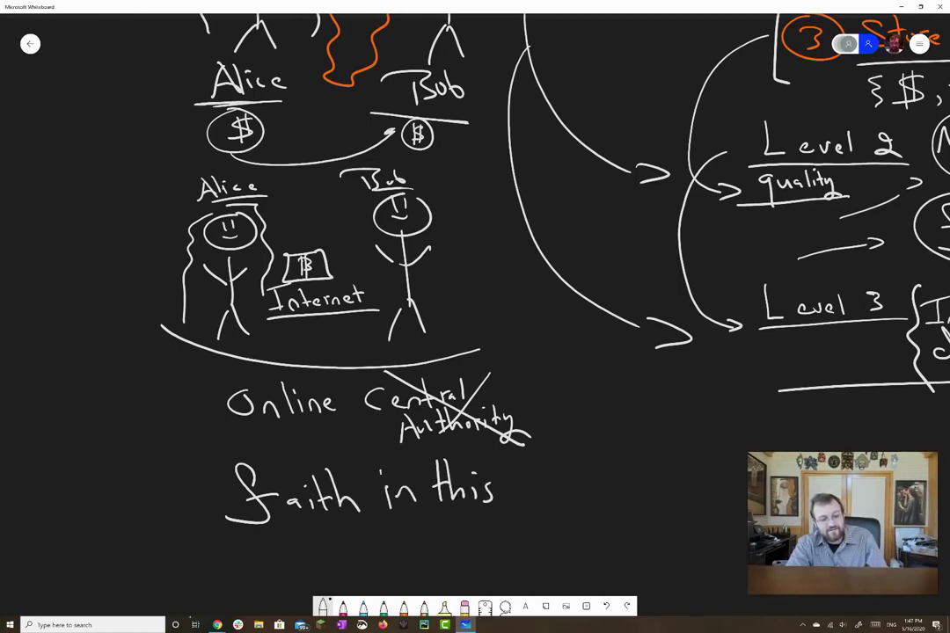
# Finish with 'currency?', underline the question, and curve a link from Online to it
pyautogui.moveTo(533, 477); pyautogui.dragTo(526, 499)
pyautogui.moveTo(537, 480)
pyautogui.mouseDown()
pyautogui.moveTo(556, 498)
pyautogui.moveTo(578, 477)
pyautogui.moveTo(595, 475)
pyautogui.moveTo(613, 494)
pyautogui.mouseUp()
pyautogui.moveTo(616, 494)
pyautogui.mouseDown()
pyautogui.moveTo(632, 483)
pyautogui.moveTo(634, 509)
pyautogui.mouseUp()
pyautogui.click(690, 501)
pyautogui.moveTo(673, 453)
pyautogui.mouseDown()
pyautogui.moveTo(683, 483)
pyautogui.moveTo(572, 516)
pyautogui.moveTo(236, 541)
pyautogui.mouseUp()
pyautogui.moveTo(551, 442); pyautogui.dragTo(245, 446)
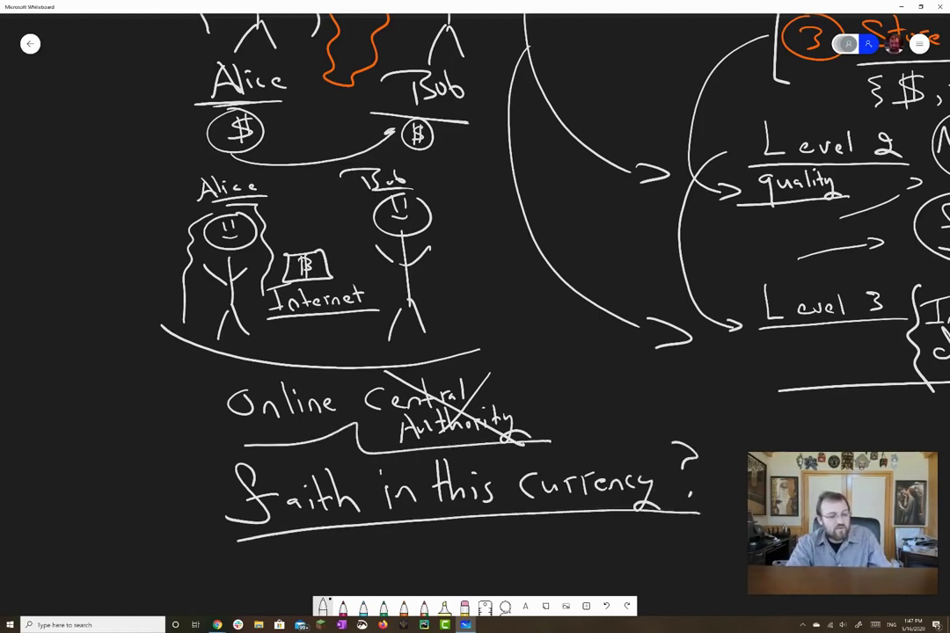
pyautogui.moveTo(177, 393); pyautogui.dragTo(243, 448)
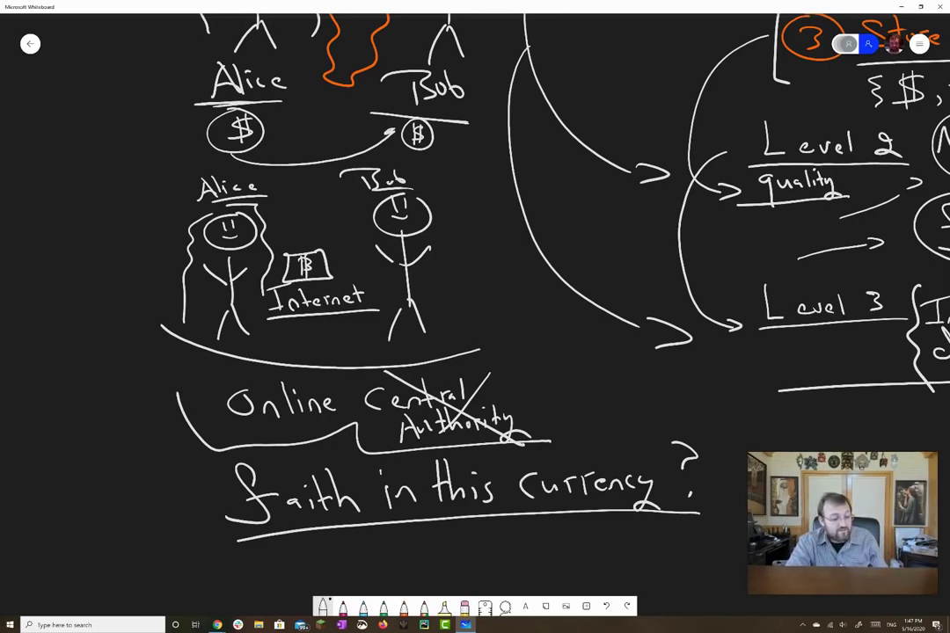
# Circle 'faith', draw a wavy line down the left side, and loop around the lower Bob
pyautogui.moveTo(352, 453)
pyautogui.mouseDown()
pyautogui.moveTo(190, 501)
pyautogui.moveTo(370, 515)
pyautogui.mouseUp()
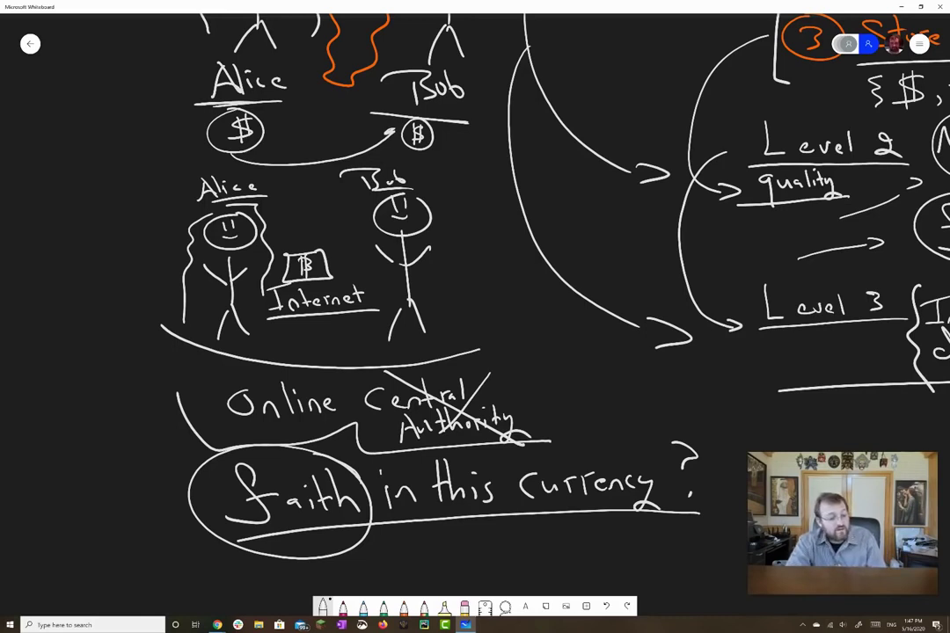
pyautogui.moveTo(85, 323)
pyautogui.mouseDown()
pyautogui.moveTo(141, 356)
pyautogui.moveTo(194, 572)
pyautogui.mouseUp()
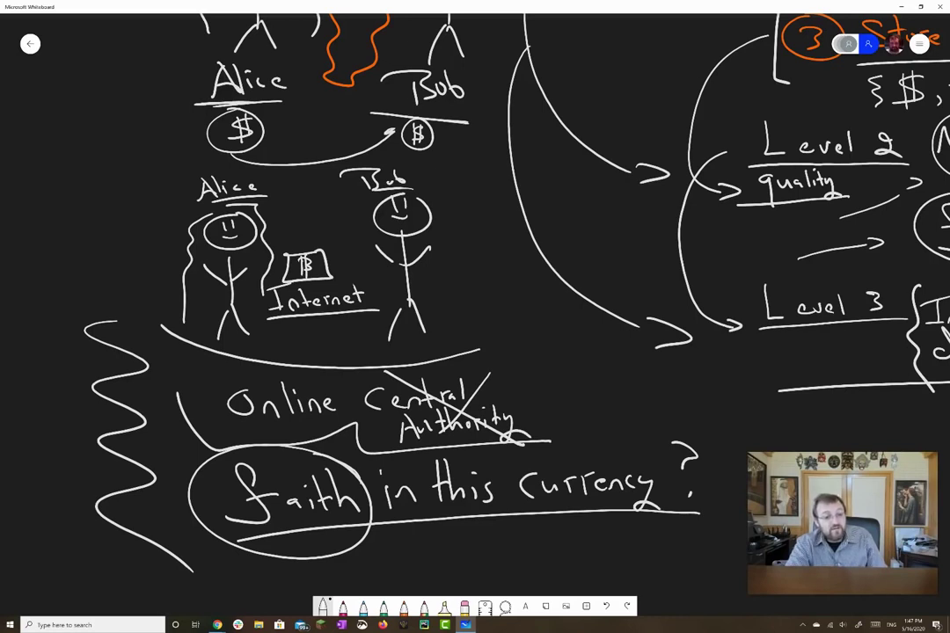
pyautogui.moveTo(481, 284)
pyautogui.mouseDown()
pyautogui.moveTo(335, 160)
pyautogui.moveTo(378, 308)
pyautogui.moveTo(475, 273)
pyautogui.mouseUp()
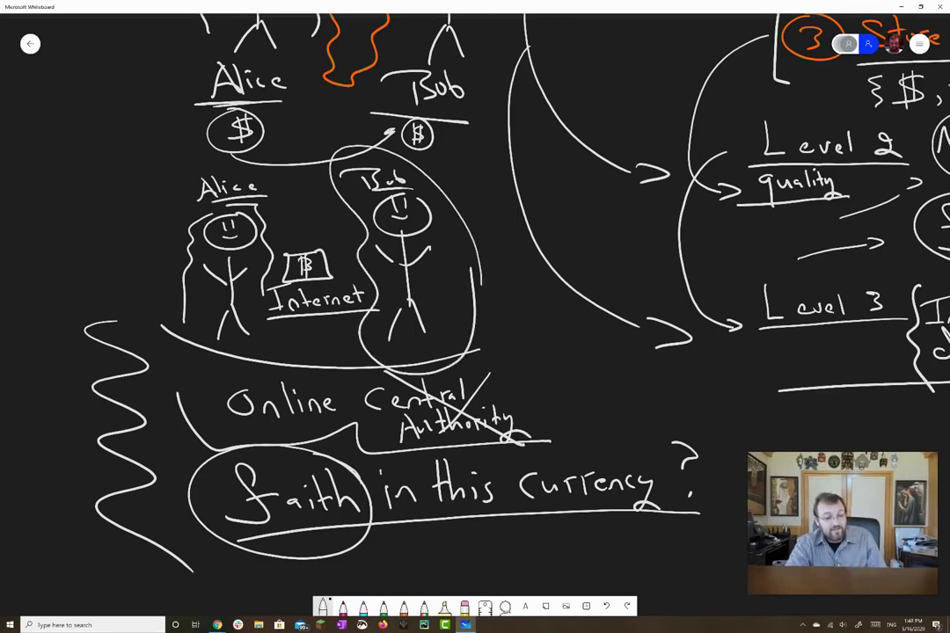
pyautogui.hscroll(4, 475, 317)
pyautogui.scroll(1, 475, 317)
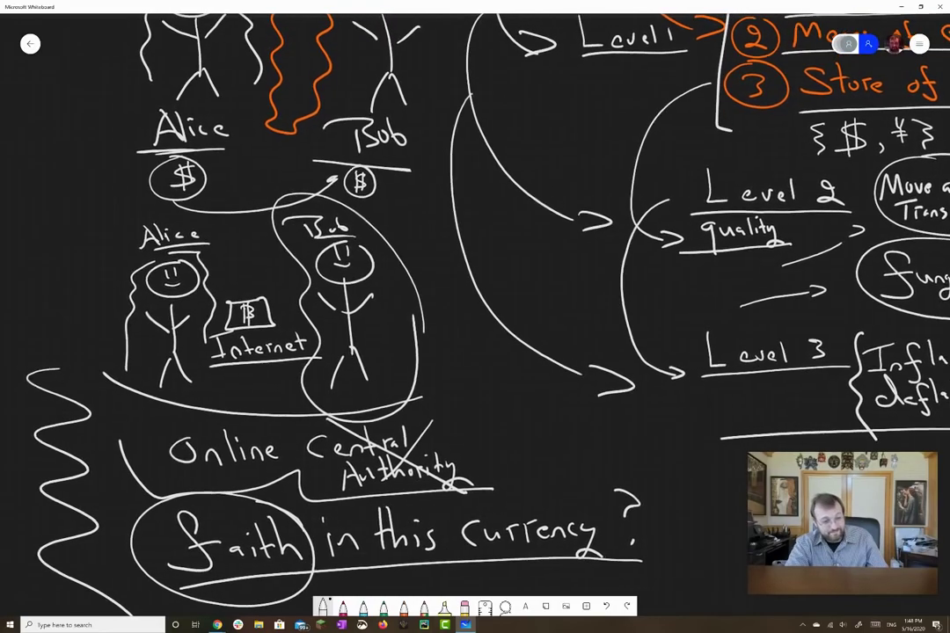
# Scroll up and across until the Passion and Level 1 notes are visible again
pyautogui.hscroll(3, 475, 316)
pyautogui.scroll(-1, 475, 316)
pyautogui.scroll(6, 475, 317)
pyautogui.hscroll(1, 475, 317)
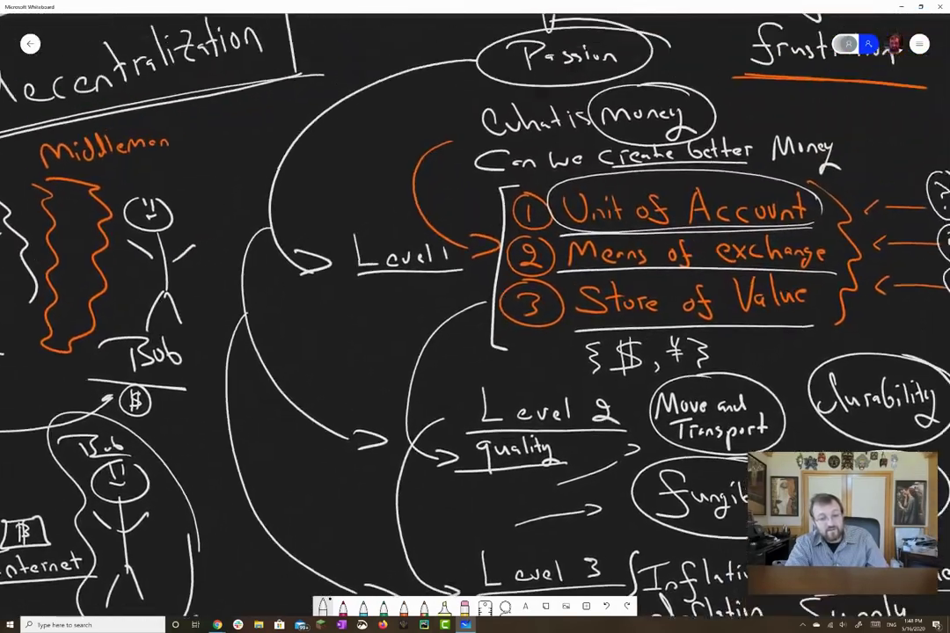
pyautogui.hscroll(2, 475, 317)
pyautogui.scroll(1, 475, 317)
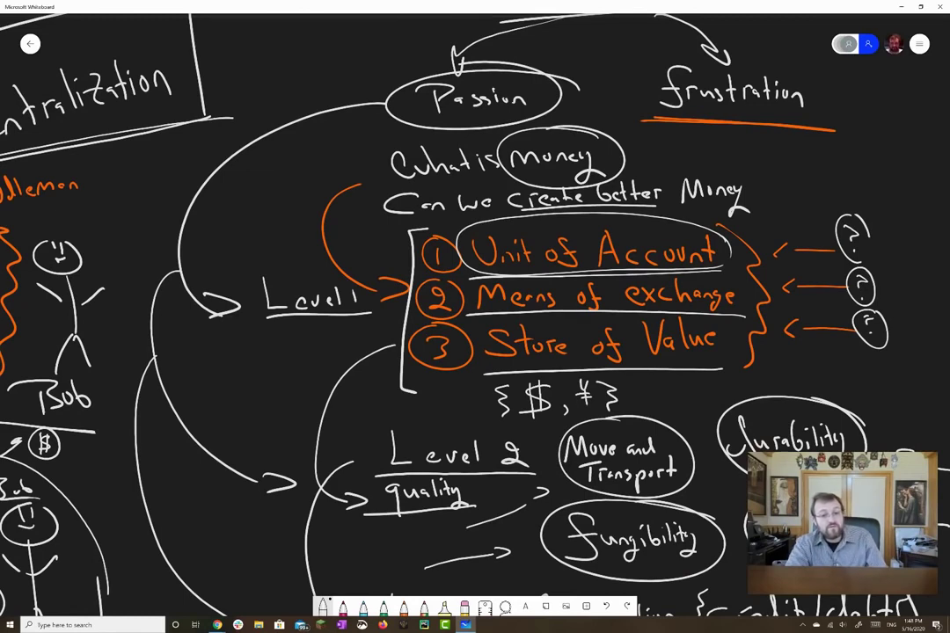
pyautogui.hscroll(2, 401, 267)
pyautogui.scroll(1, 400, 266)
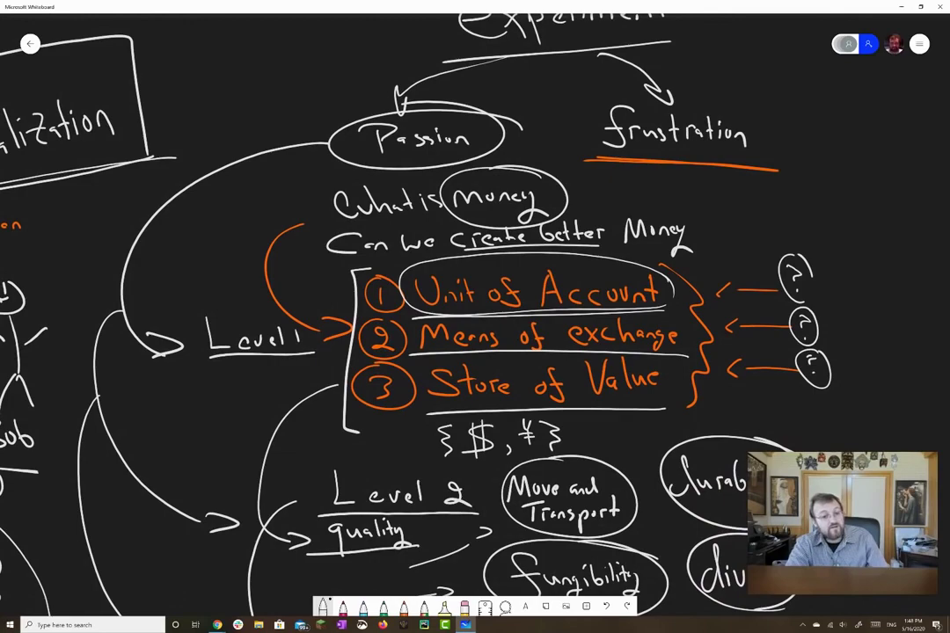
# Circle Passion a second time and start a line out from Bob's loop
pyautogui.moveTo(387, 84)
pyautogui.mouseDown()
pyautogui.moveTo(361, 97)
pyautogui.moveTo(457, 167)
pyautogui.moveTo(414, 81)
pyautogui.mouseUp()
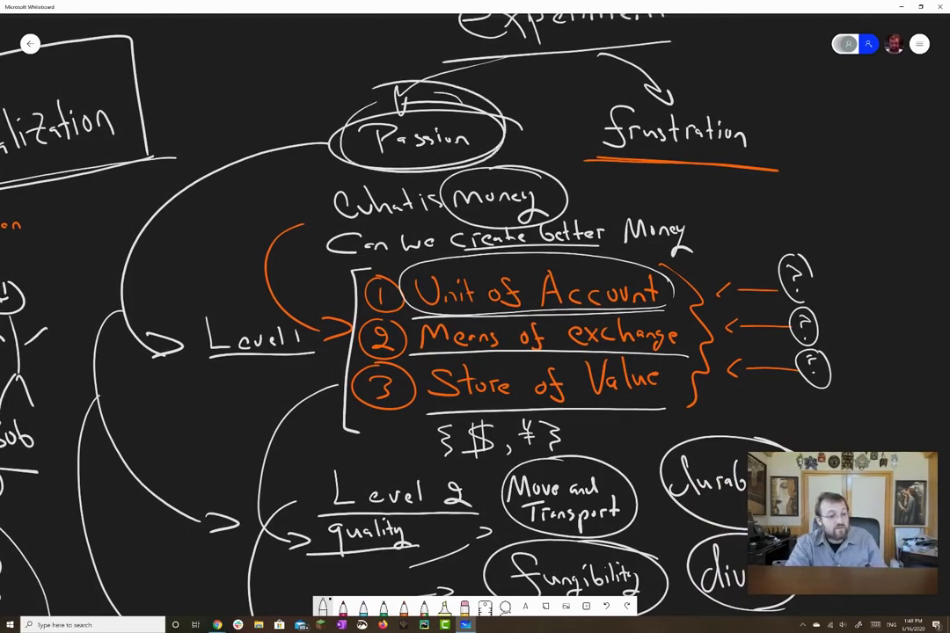
pyautogui.hscroll(-5, 475, 317)
pyautogui.scroll(-3, 475, 316)
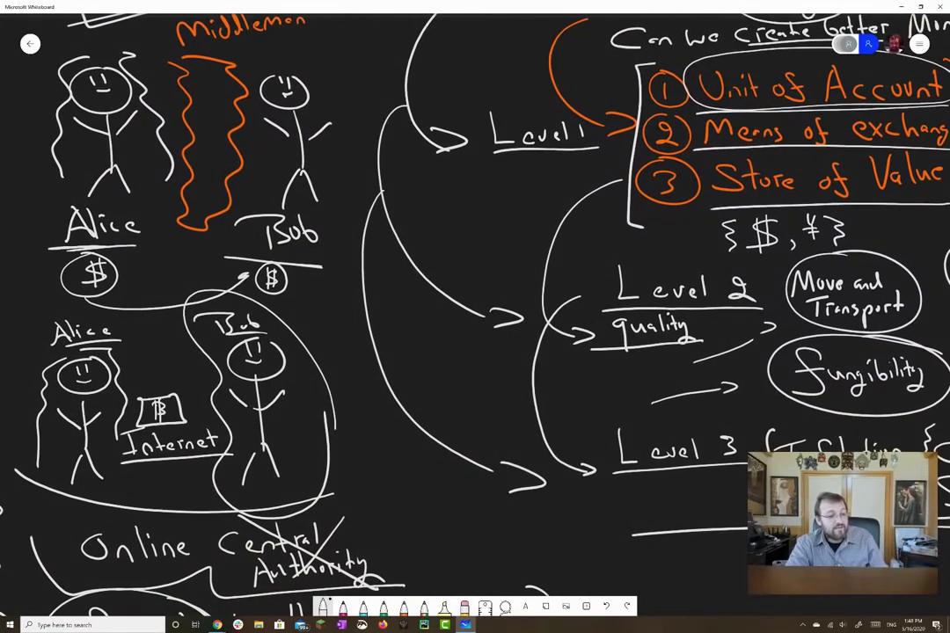
pyautogui.scroll(1, 475, 317)
pyautogui.scroll(3, 475, 317)
pyautogui.hscroll(-1, 475, 316)
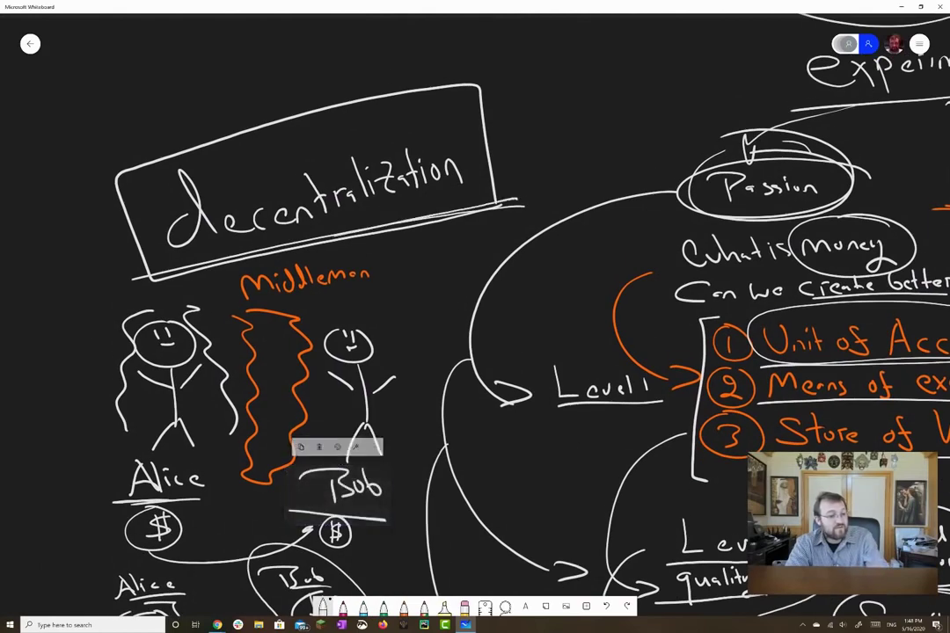
pyautogui.scroll(-5, 476, 317)
pyautogui.hscroll(-1, 475, 316)
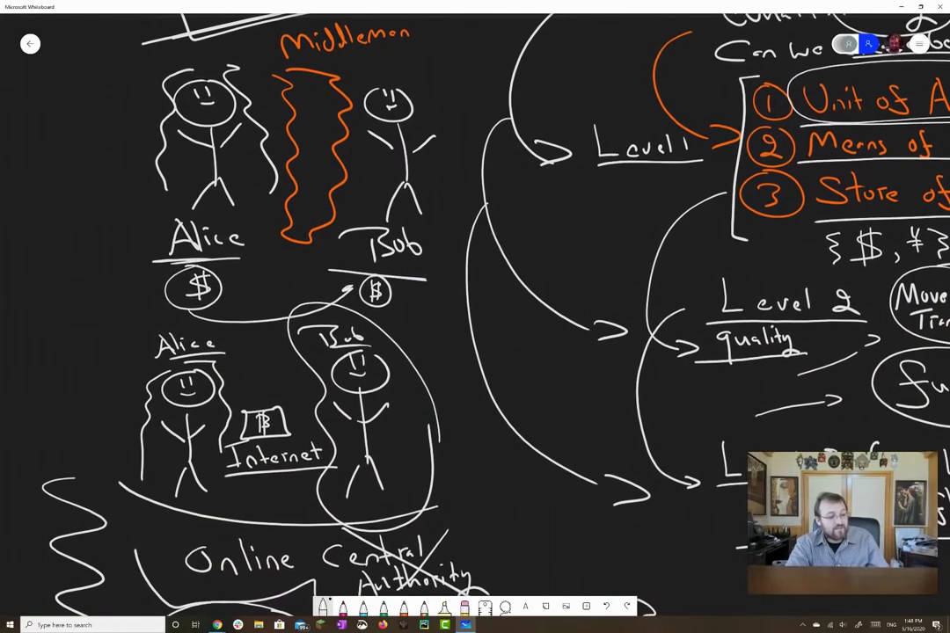
pyautogui.moveTo(419, 442); pyautogui.dragTo(482, 430)
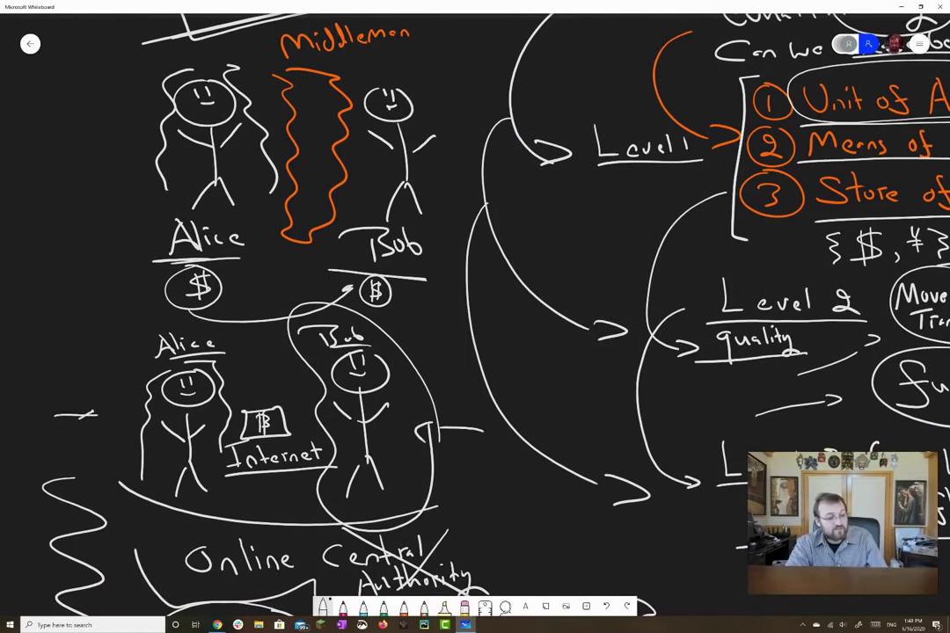
# Slash through 'Central Authority', ring 'Online' in white, and circle 'faith' in orange
pyautogui.scroll(-3, 475, 316)
pyautogui.hscroll(1, 475, 316)
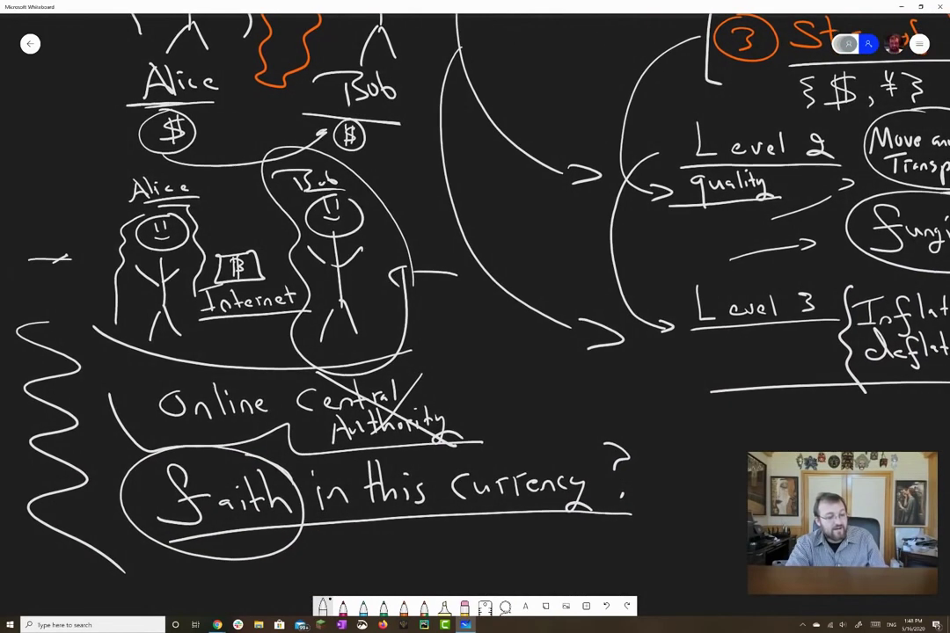
pyautogui.moveTo(316, 369); pyautogui.dragTo(471, 456)
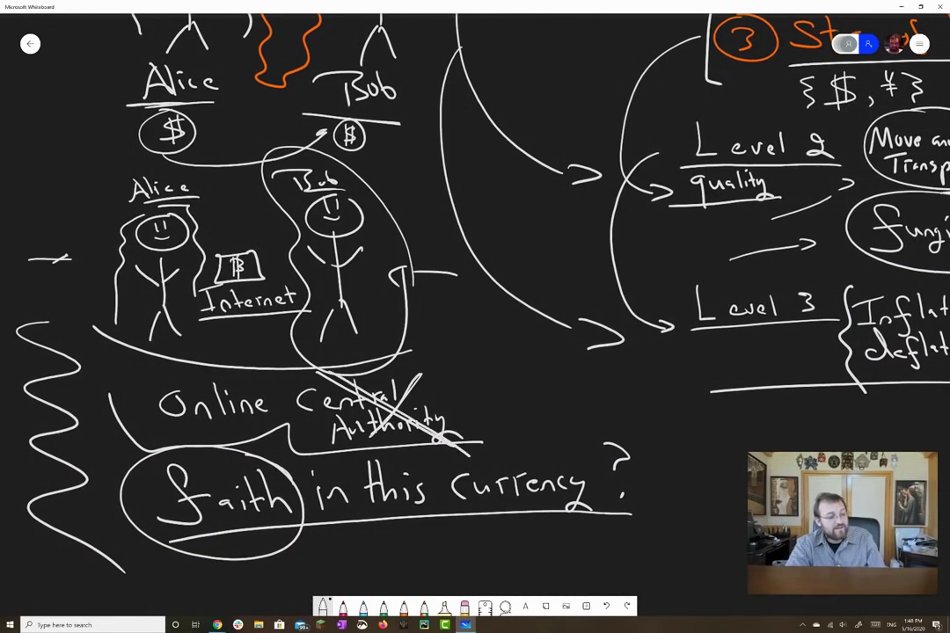
pyautogui.moveTo(264, 359)
pyautogui.mouseDown()
pyautogui.moveTo(114, 405)
pyautogui.moveTo(281, 370)
pyautogui.mouseUp()
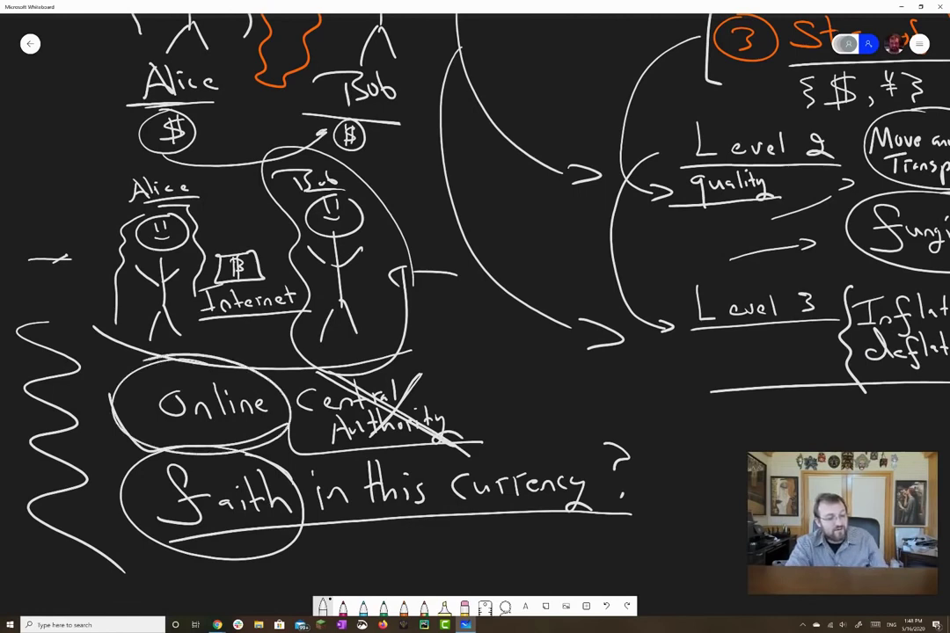
pyautogui.click(404, 607)
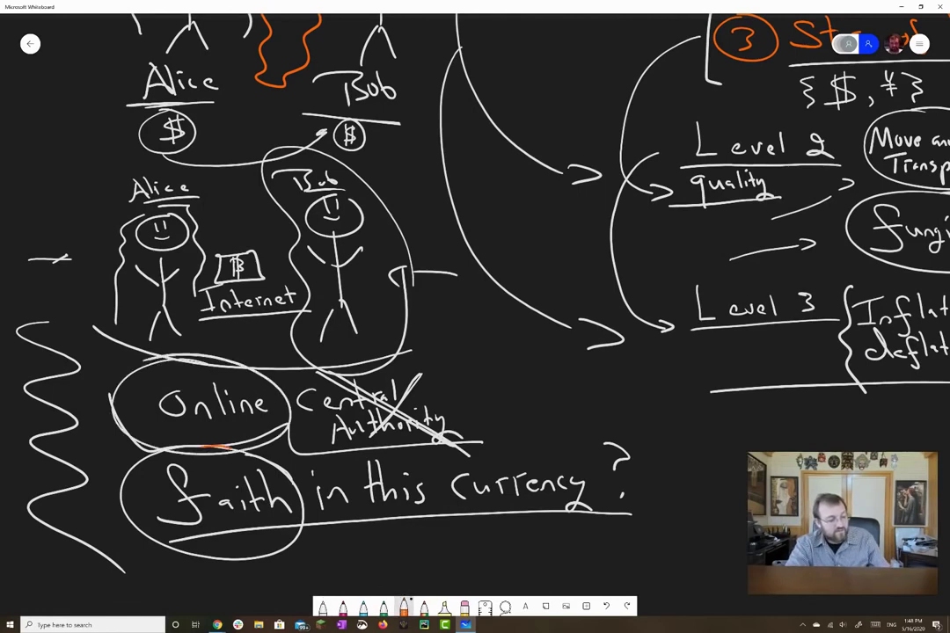
pyautogui.moveTo(211, 444)
pyautogui.mouseDown()
pyautogui.moveTo(294, 541)
pyautogui.moveTo(260, 448)
pyautogui.mouseUp()
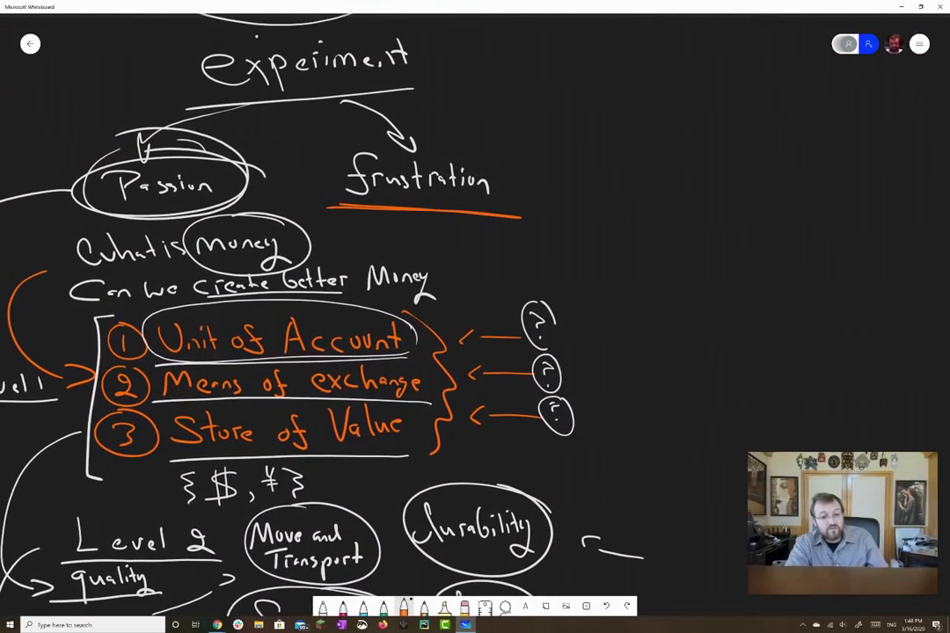
# Draw an orange ellipse around the word 'Frustration'
pyautogui.moveTo(431, 132)
pyautogui.mouseDown()
pyautogui.moveTo(321, 154)
pyautogui.moveTo(422, 238)
pyautogui.moveTo(520, 149)
pyautogui.mouseUp()
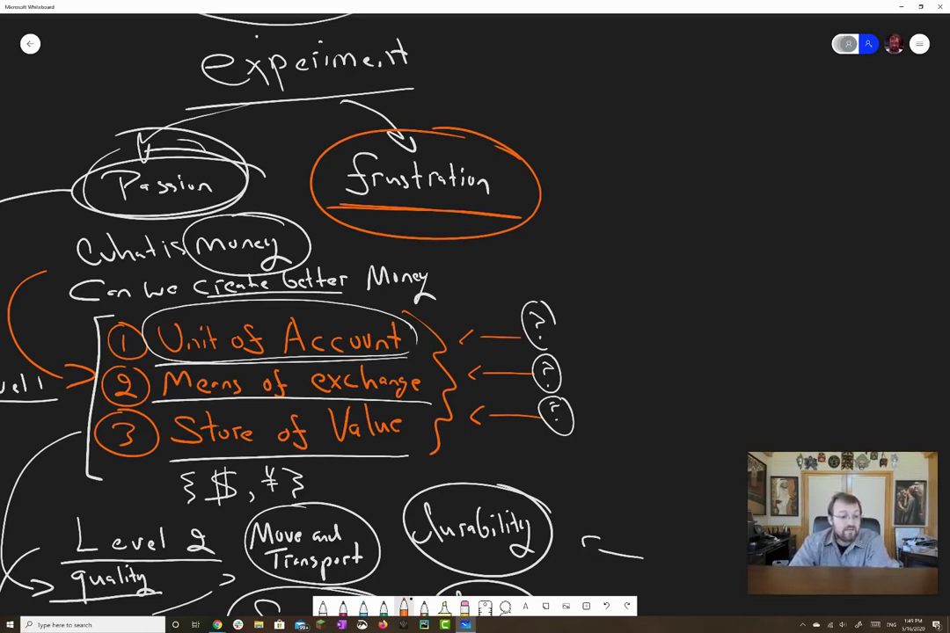
# Draw an orange arc arrow from Frustration down to the Level 3 brace
pyautogui.scroll(-3, 264, 308)
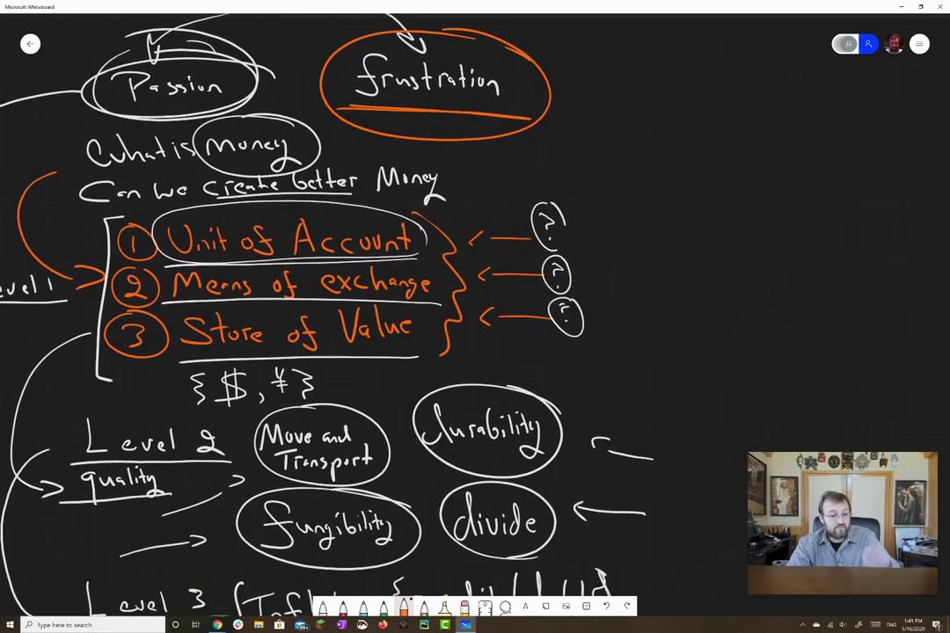
pyautogui.moveTo(559, 108)
pyautogui.mouseDown()
pyautogui.moveTo(660, 211)
pyautogui.moveTo(687, 532)
pyautogui.mouseUp()
pyautogui.scroll(-4, 352, 308)
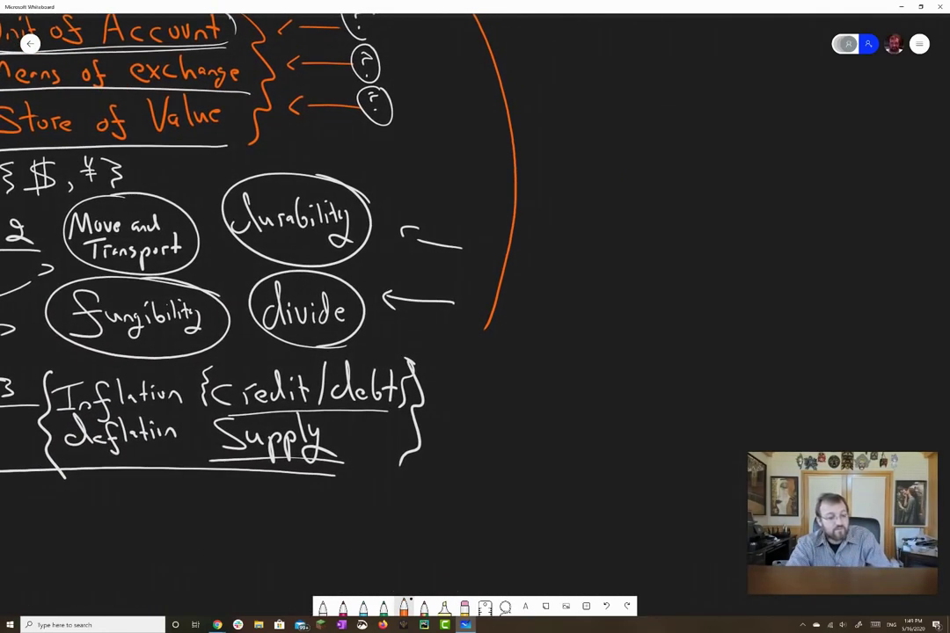
pyautogui.moveTo(483, 333)
pyautogui.mouseDown()
pyautogui.moveTo(461, 365)
pyautogui.moveTo(467, 387)
pyautogui.mouseUp()
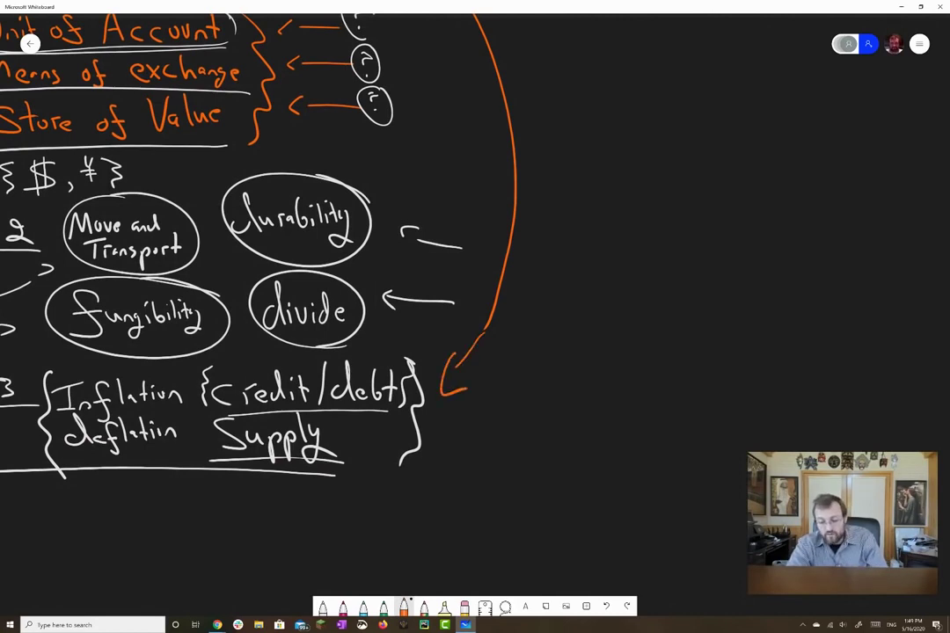
# Write 'Objective Predictability' in orange beside the brace, fixing a misspelled letter
pyautogui.moveTo(464, 417); pyautogui.dragTo(485, 435)
pyautogui.moveTo(518, 424); pyautogui.dragTo(525, 459)
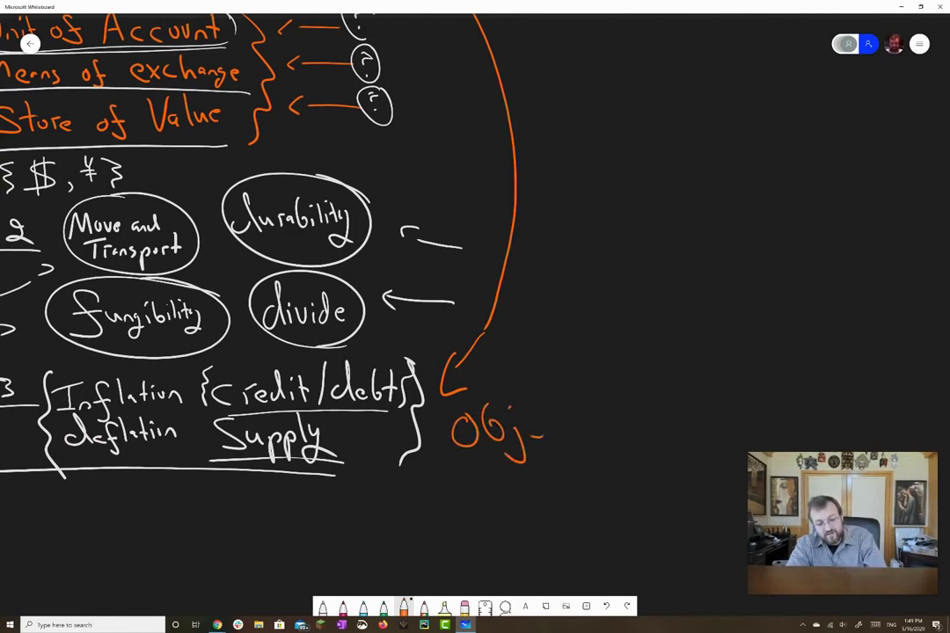
pyautogui.moveTo(532, 429); pyautogui.dragTo(616, 423)
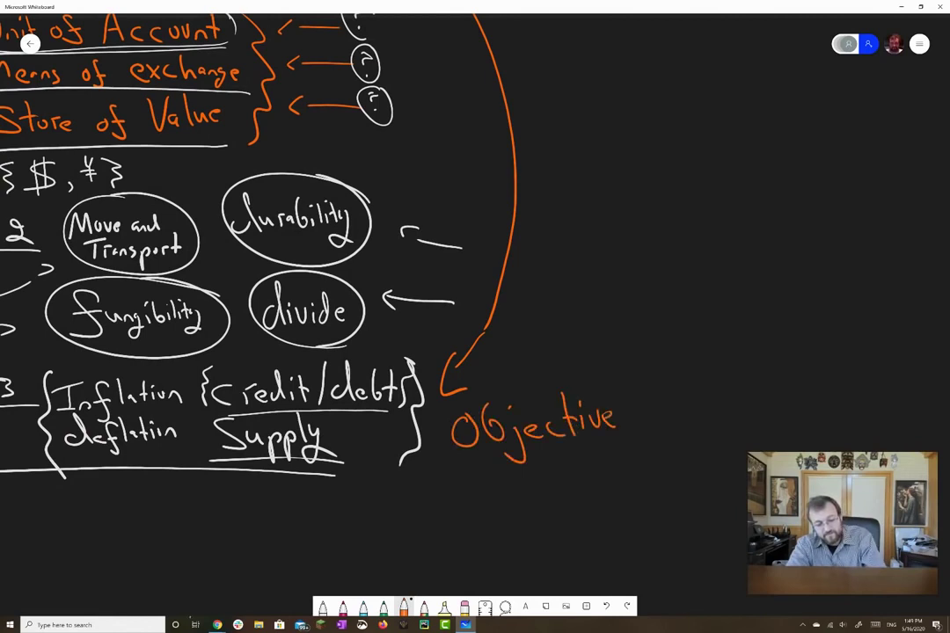
pyautogui.moveTo(475, 480)
pyautogui.mouseDown()
pyautogui.moveTo(480, 504)
pyautogui.moveTo(491, 482)
pyautogui.moveTo(532, 482)
pyautogui.moveTo(535, 490)
pyautogui.mouseUp()
pyautogui.moveTo(532, 458); pyautogui.dragTo(535, 491)
pyautogui.moveTo(541, 475)
pyautogui.mouseDown()
pyautogui.moveTo(543, 487)
pyautogui.moveTo(574, 487)
pyautogui.moveTo(581, 471)
pyautogui.moveTo(593, 484)
pyautogui.mouseUp()
pyautogui.moveTo(599, 461)
pyautogui.mouseDown()
pyautogui.moveTo(609, 482)
pyautogui.moveTo(647, 486)
pyautogui.mouseUp()
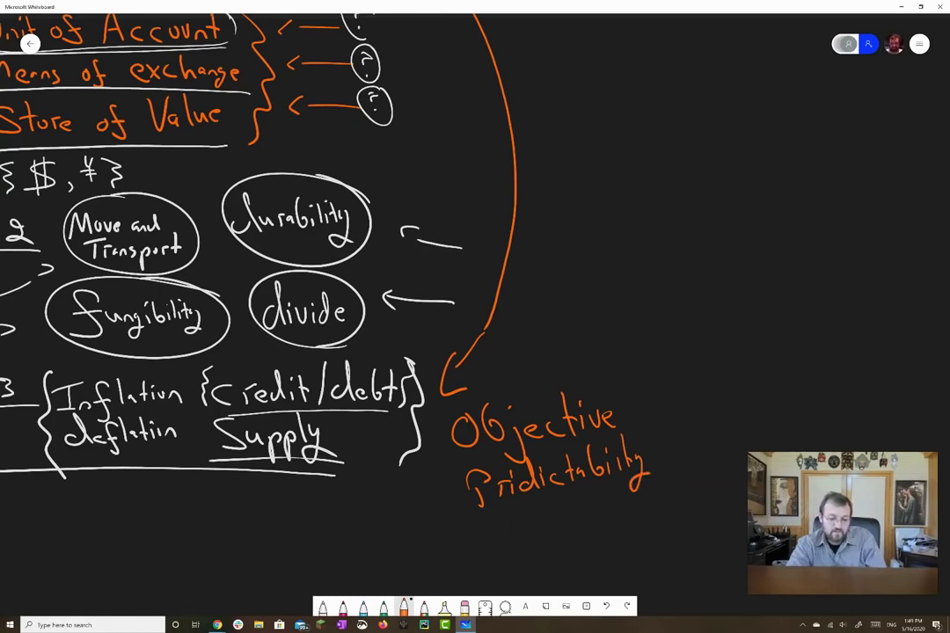
pyautogui.moveTo(497, 482); pyautogui.dragTo(509, 484)
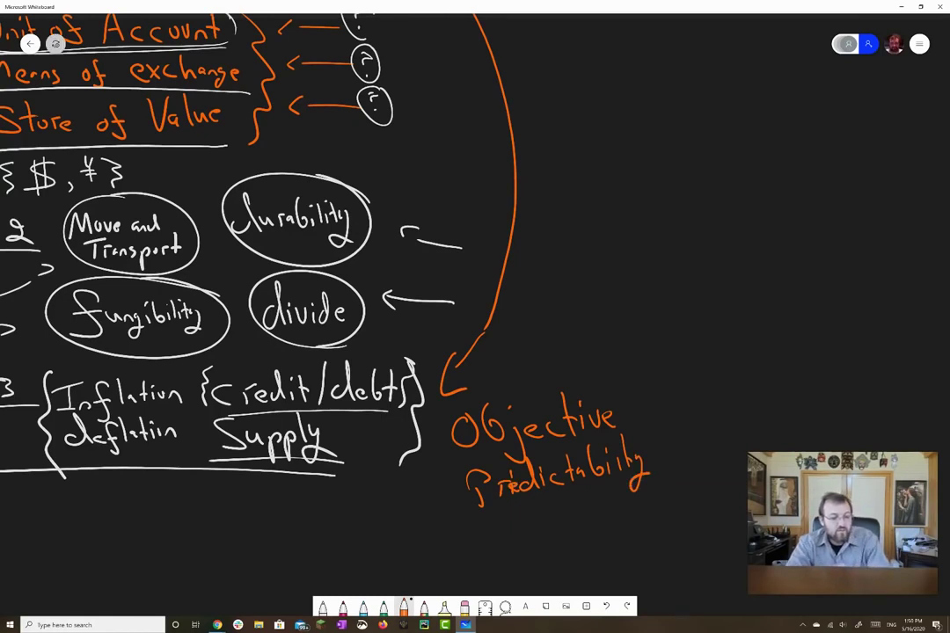
# Underline Supply and circle divide and Fungibility in orange
pyautogui.moveTo(343, 473); pyautogui.dragTo(222, 468)
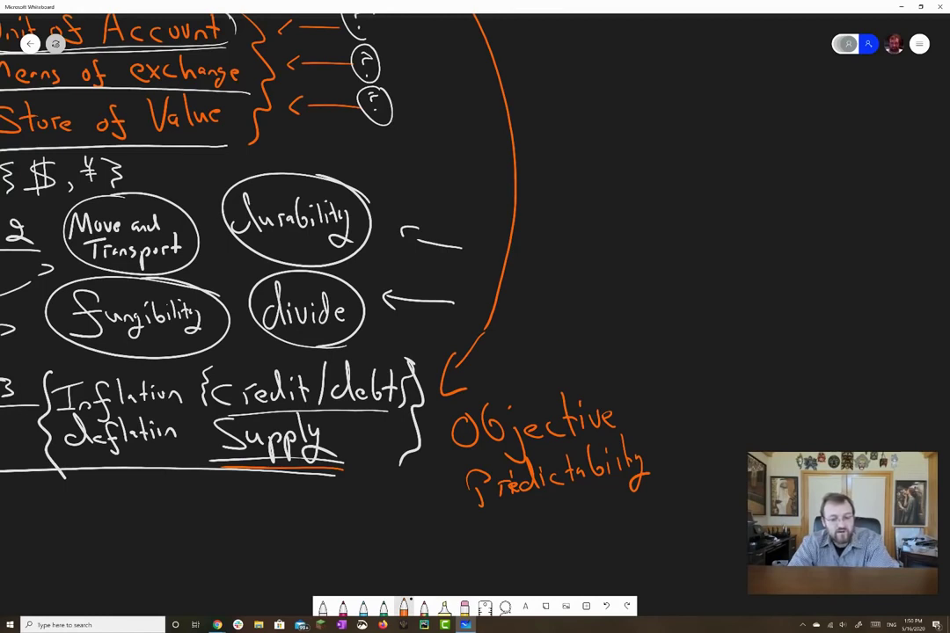
pyautogui.moveTo(308, 269)
pyautogui.mouseDown()
pyautogui.moveTo(257, 290)
pyautogui.moveTo(361, 334)
pyautogui.moveTo(264, 278)
pyautogui.mouseUp()
pyautogui.moveTo(180, 276)
pyautogui.mouseDown()
pyautogui.moveTo(141, 273)
pyautogui.moveTo(97, 352)
pyautogui.moveTo(158, 274)
pyautogui.mouseUp()
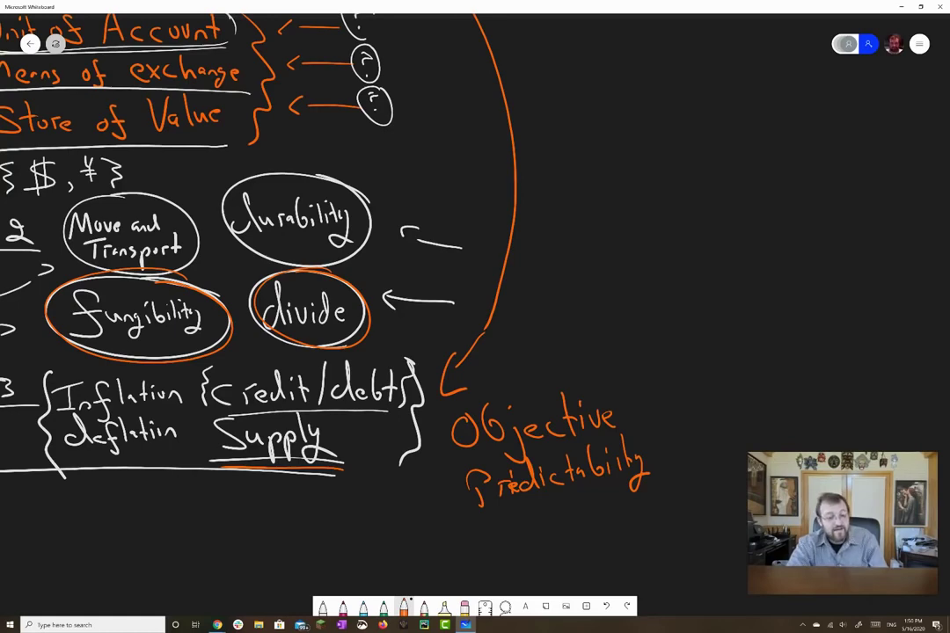
# Draw orange arcs around the levels and an orange arrow from Passion to decentralization
pyautogui.scroll(-5, 477, 313)
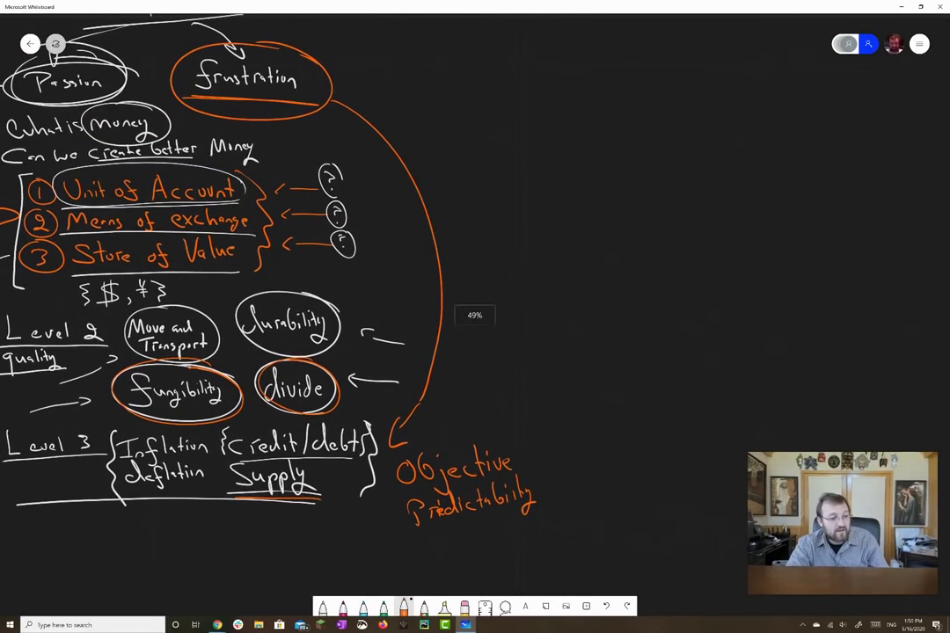
pyautogui.moveTo(475, 317); pyautogui.dragTo(636, 325)
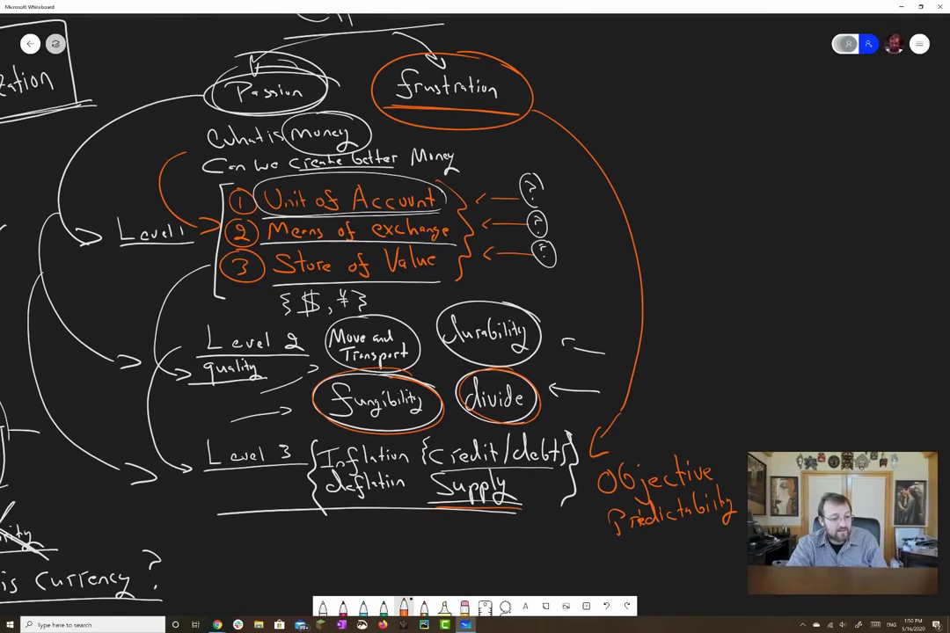
pyautogui.moveTo(475, 316); pyautogui.dragTo(577, 282)
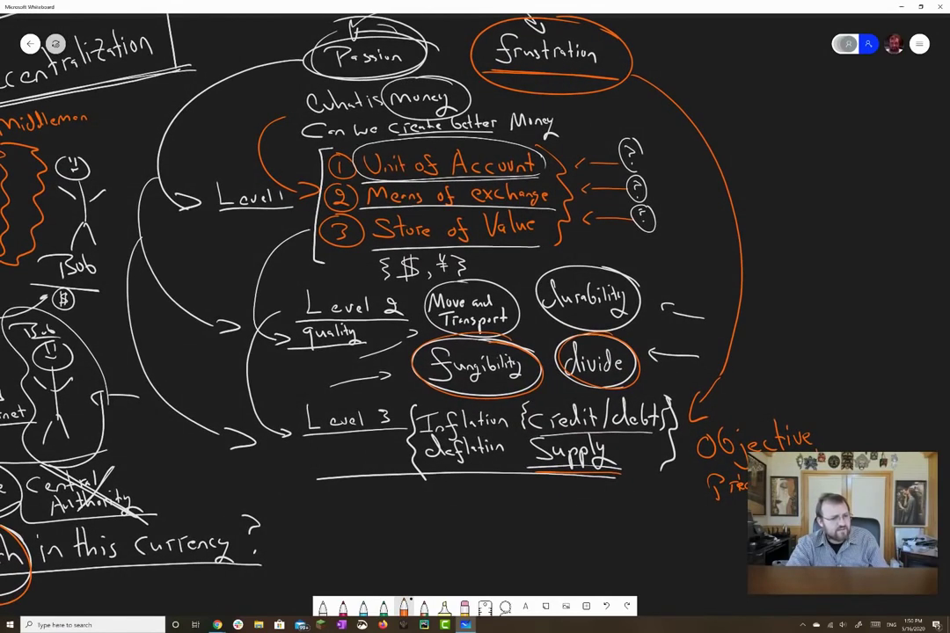
pyautogui.scroll(-2, 475, 317)
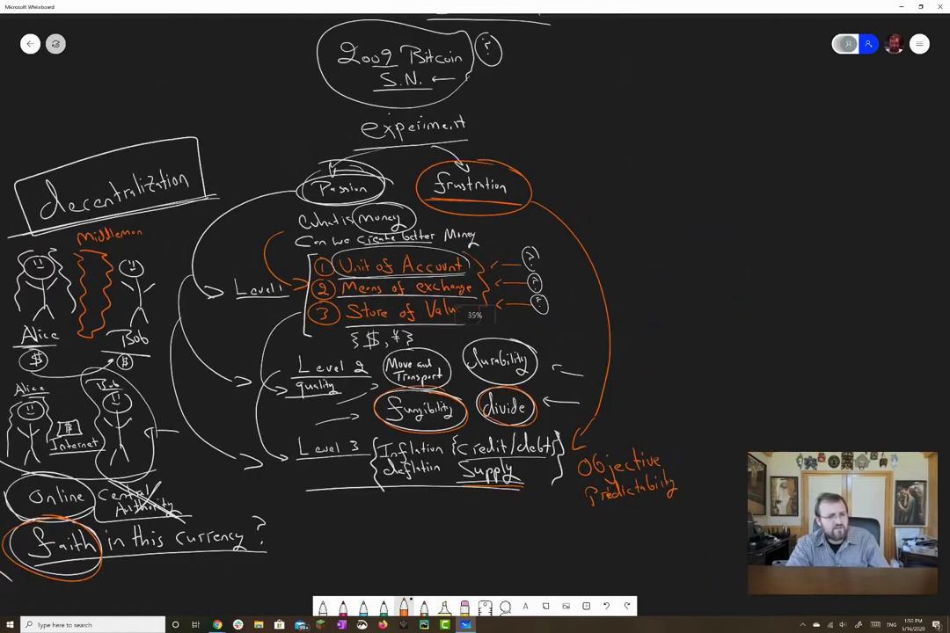
pyautogui.moveTo(247, 190)
pyautogui.mouseDown()
pyautogui.moveTo(186, 325)
pyautogui.moveTo(303, 519)
pyautogui.mouseUp()
pyautogui.moveTo(603, 168)
pyautogui.mouseDown()
pyautogui.moveTo(708, 291)
pyautogui.moveTo(649, 527)
pyautogui.mouseUp()
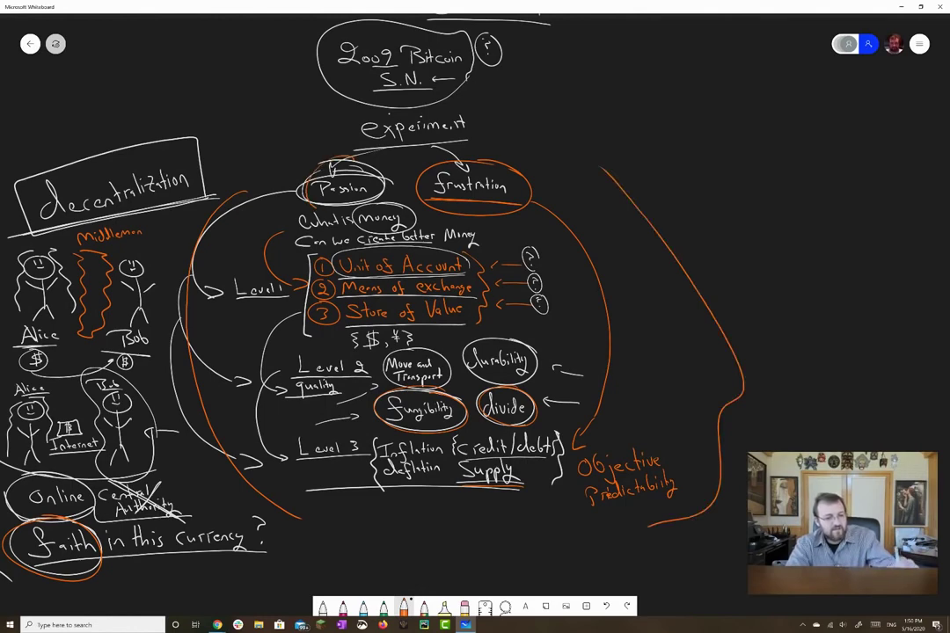
pyautogui.hscroll(-3, 475, 317)
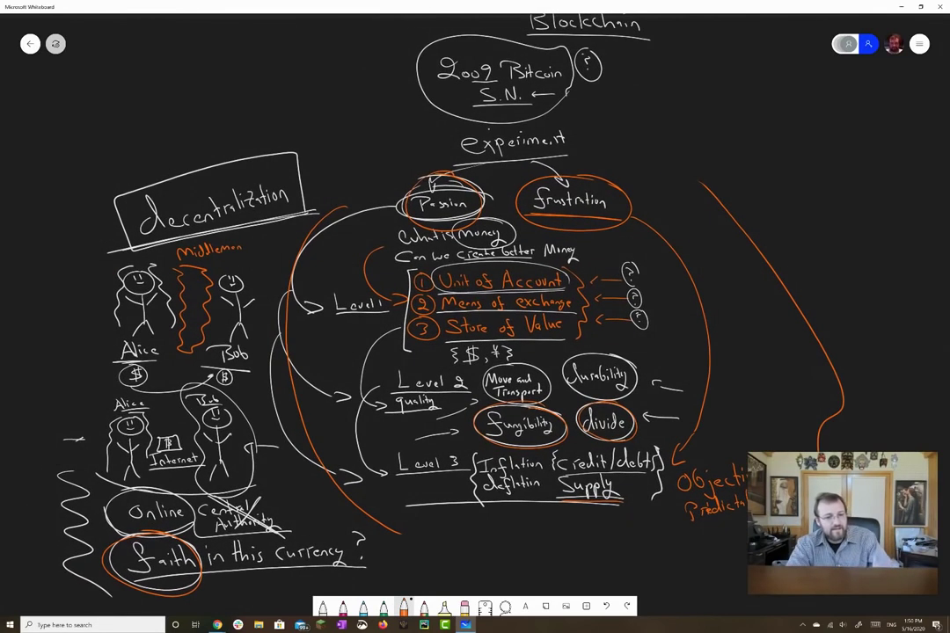
pyautogui.moveTo(380, 170); pyautogui.dragTo(282, 167)
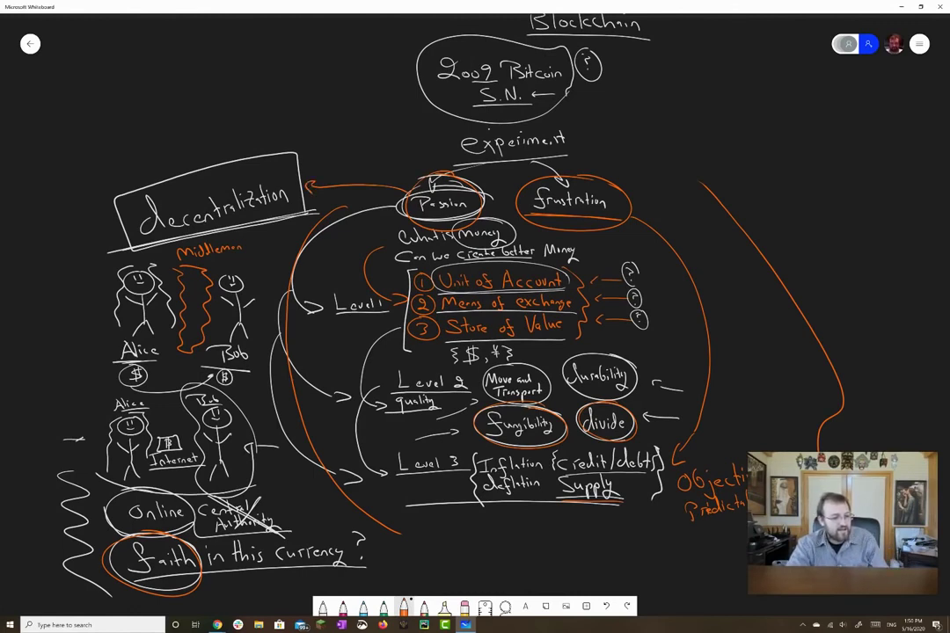
# Add a two-way arrow between Alice and Bob and circle Online and faith in orange
pyautogui.hscroll(-3, 475, 317)
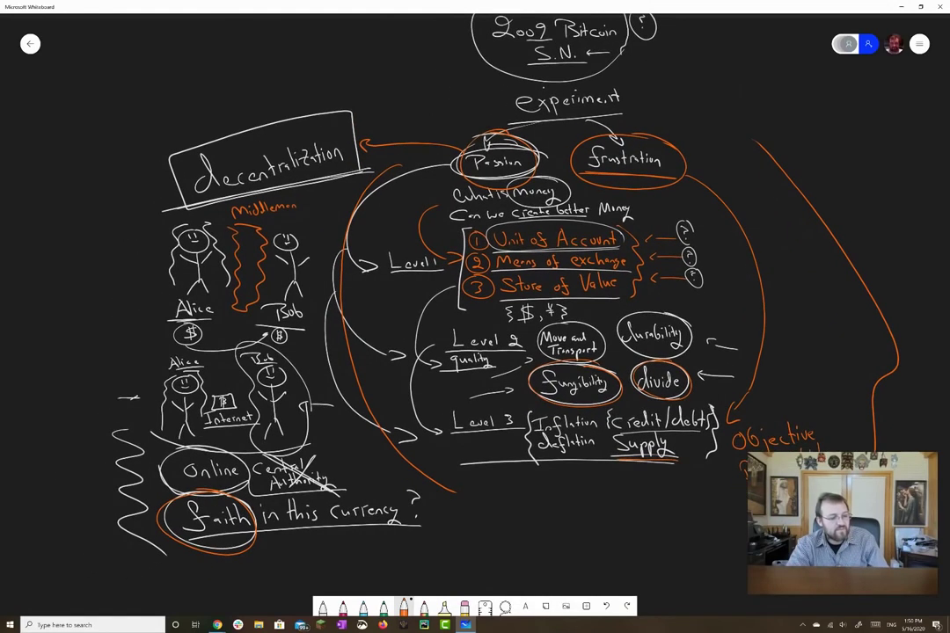
pyautogui.moveTo(213, 377); pyautogui.dragTo(238, 375)
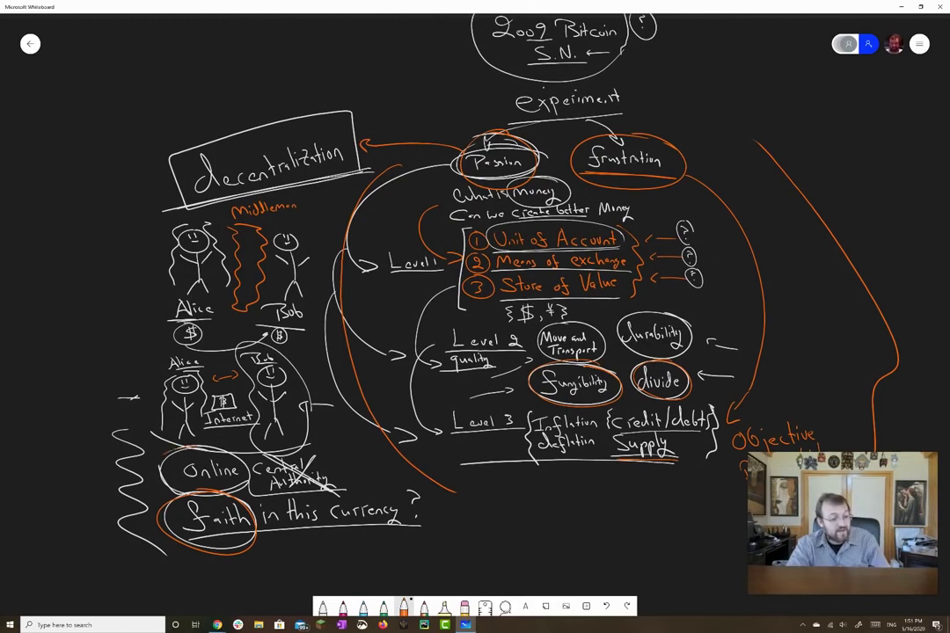
pyautogui.moveTo(248, 456); pyautogui.dragTo(253, 461)
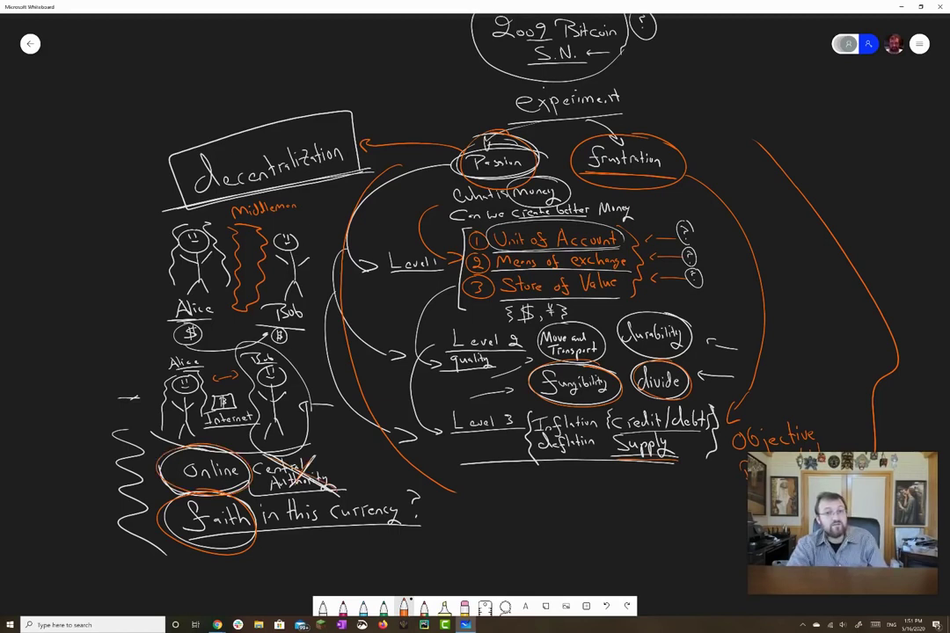
pyautogui.moveTo(259, 503); pyautogui.dragTo(265, 524)
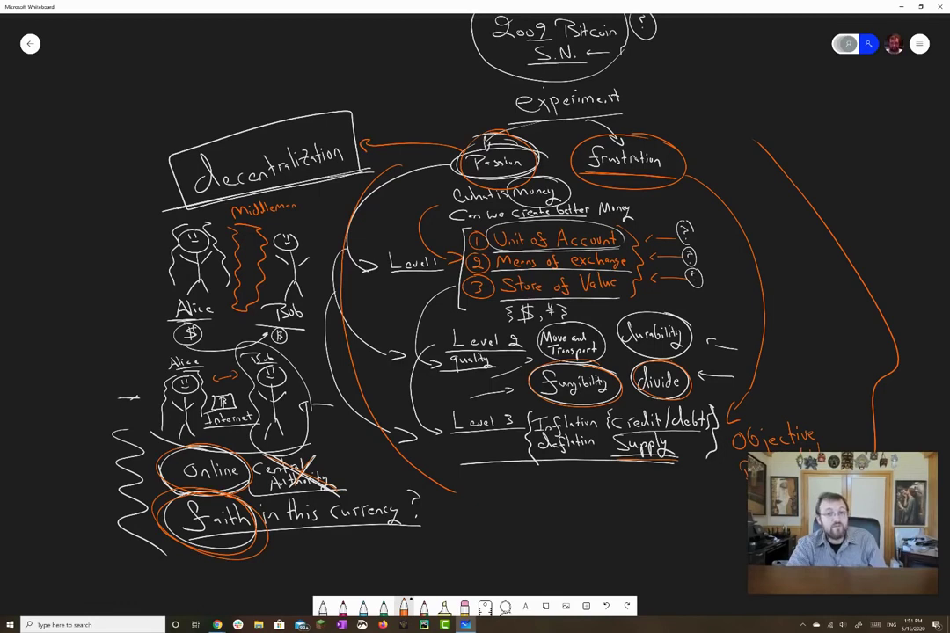
# Write and underline 'Sustainable, Valuable' below the faith line, plus a long left bracket
pyautogui.moveTo(284, 543)
pyautogui.mouseDown()
pyautogui.moveTo(273, 559)
pyautogui.moveTo(343, 557)
pyautogui.mouseUp()
pyautogui.moveTo(347, 549); pyautogui.dragTo(364, 556)
pyautogui.moveTo(373, 539); pyautogui.dragTo(382, 556)
pyautogui.moveTo(387, 551)
pyautogui.mouseDown()
pyautogui.moveTo(428, 556)
pyautogui.moveTo(434, 540)
pyautogui.moveTo(445, 555)
pyautogui.mouseUp()
pyautogui.moveTo(448, 538)
pyautogui.mouseDown()
pyautogui.moveTo(449, 556)
pyautogui.moveTo(487, 552)
pyautogui.mouseUp()
pyautogui.moveTo(492, 538)
pyautogui.mouseDown()
pyautogui.moveTo(494, 552)
pyautogui.moveTo(509, 549)
pyautogui.mouseUp()
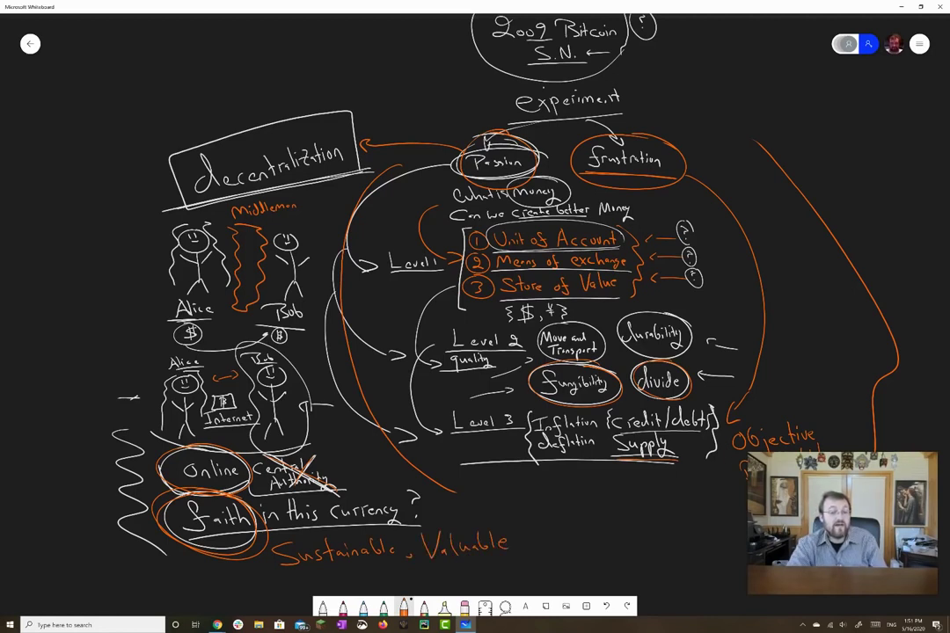
pyautogui.moveTo(277, 566); pyautogui.dragTo(506, 565)
pyautogui.moveTo(145, 106)
pyautogui.mouseDown()
pyautogui.moveTo(67, 352)
pyautogui.moveTo(140, 599)
pyautogui.mouseUp()
# Pan up and write '2009 -' in orange above the decentralization box
pyautogui.moveTo(475, 317); pyautogui.dragTo(488, 372)
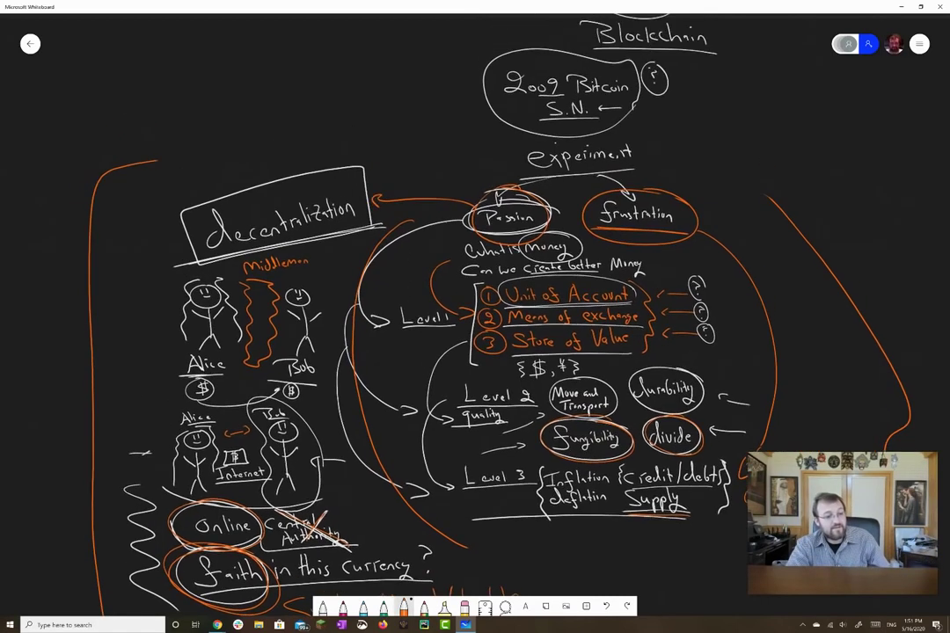
pyautogui.moveTo(72, 130)
pyautogui.mouseDown()
pyautogui.moveTo(88, 129)
pyautogui.moveTo(92, 157)
pyautogui.moveTo(95, 139)
pyautogui.moveTo(112, 139)
pyautogui.moveTo(128, 156)
pyautogui.mouseUp()
pyautogui.moveTo(159, 139)
pyautogui.mouseDown()
pyautogui.moveTo(212, 123)
pyautogui.moveTo(222, 152)
pyautogui.moveTo(224, 118)
pyautogui.moveTo(257, 139)
pyautogui.moveTo(267, 120)
pyautogui.mouseUp()
# Complete the heading with the words 'Mission Accomplished'
pyautogui.moveTo(318, 146)
pyautogui.mouseDown()
pyautogui.moveTo(327, 119)
pyautogui.moveTo(338, 143)
pyautogui.moveTo(356, 141)
pyautogui.mouseUp()
pyautogui.moveTo(371, 121)
pyautogui.mouseDown()
pyautogui.moveTo(366, 140)
pyautogui.moveTo(402, 133)
pyautogui.moveTo(376, 139)
pyautogui.moveTo(392, 156)
pyautogui.mouseUp()
pyautogui.moveTo(408, 143)
pyautogui.mouseDown()
pyautogui.moveTo(403, 156)
pyautogui.moveTo(414, 147)
pyautogui.moveTo(434, 164)
pyautogui.mouseUp()
pyautogui.moveTo(438, 127); pyautogui.dragTo(445, 156)
pyautogui.moveTo(454, 123)
pyautogui.mouseDown()
pyautogui.moveTo(453, 157)
pyautogui.moveTo(464, 156)
pyautogui.mouseUp()
pyautogui.moveTo(469, 128); pyautogui.dragTo(468, 156)
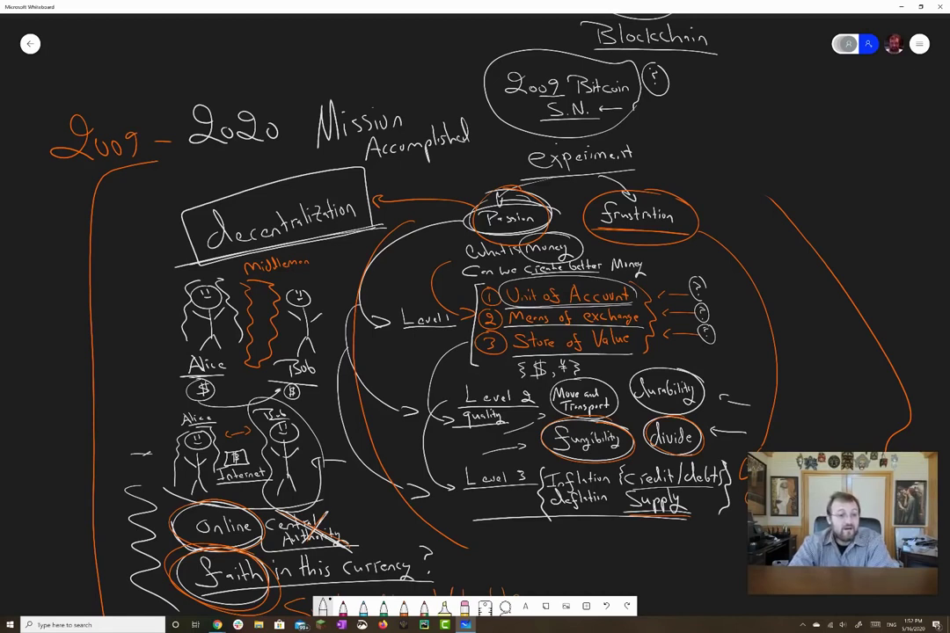
pyautogui.moveTo(484, 162)
pyautogui.mouseDown()
pyautogui.moveTo(422, 166)
pyautogui.moveTo(299, 88)
pyautogui.moveTo(475, 140)
pyautogui.moveTo(476, 169)
pyautogui.mouseUp()
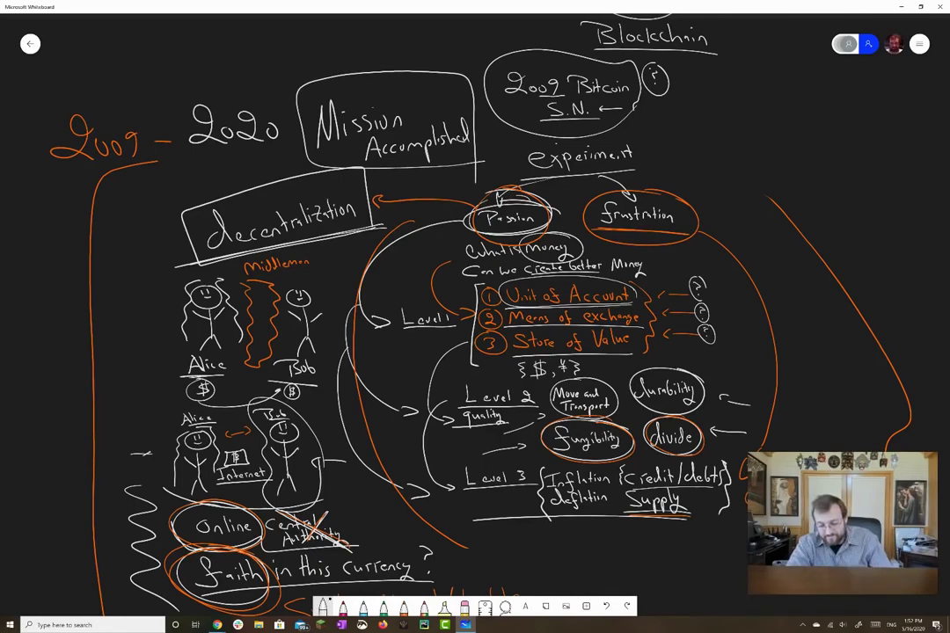
# Handwrite 'Blockchain' in white below 'Sustainable, Valuable', with 'Ledger' beneath it
pyautogui.moveTo(475, 352)
pyautogui.mouseDown()
pyautogui.moveTo(344, 222)
pyautogui.moveTo(230, 157)
pyautogui.mouseUp()
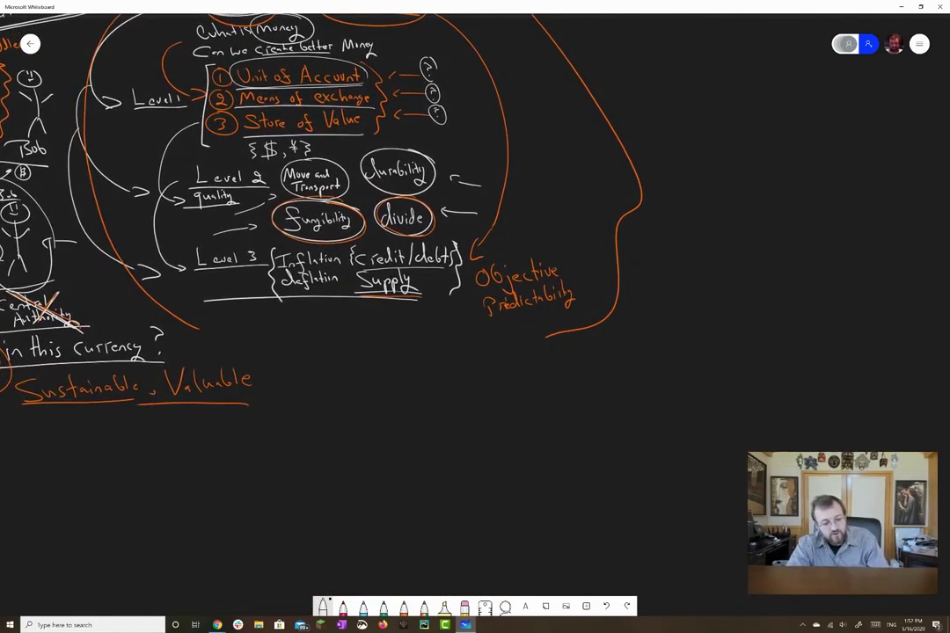
pyautogui.moveTo(363, 430); pyautogui.dragTo(366, 455)
pyautogui.moveTo(400, 413)
pyautogui.mouseDown()
pyautogui.moveTo(402, 453)
pyautogui.moveTo(425, 442)
pyautogui.moveTo(459, 455)
pyautogui.mouseUp()
pyautogui.moveTo(477, 433)
pyautogui.mouseDown()
pyautogui.moveTo(479, 455)
pyautogui.moveTo(497, 454)
pyautogui.mouseUp()
pyautogui.moveTo(504, 412); pyautogui.dragTo(503, 454)
pyautogui.moveTo(506, 440)
pyautogui.mouseDown()
pyautogui.moveTo(523, 455)
pyautogui.moveTo(547, 454)
pyautogui.mouseUp()
pyautogui.moveTo(552, 439); pyautogui.dragTo(566, 453)
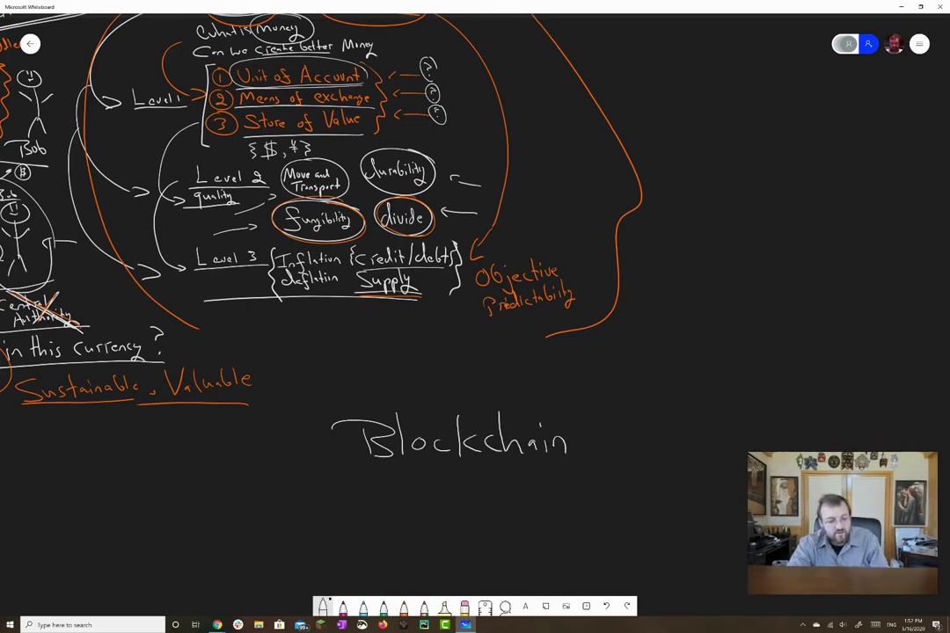
pyautogui.moveTo(247, 480)
pyautogui.mouseDown()
pyautogui.moveTo(284, 527)
pyautogui.moveTo(305, 525)
pyautogui.moveTo(327, 482)
pyautogui.moveTo(338, 539)
pyautogui.moveTo(383, 505)
pyautogui.moveTo(363, 474)
pyautogui.moveTo(224, 545)
pyautogui.moveTo(392, 473)
pyautogui.mouseUp()
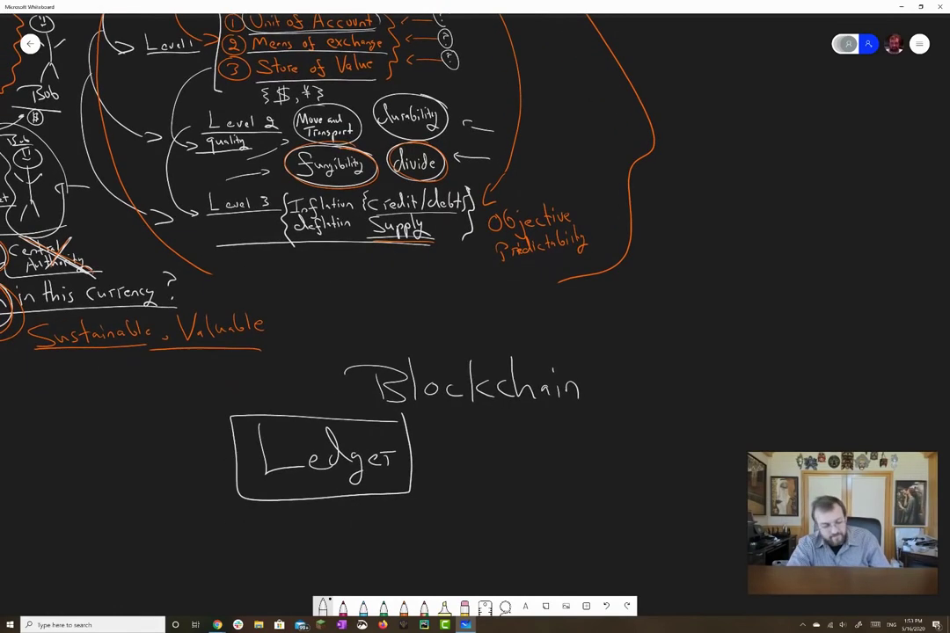
# Write 'database of facts' under the Ledger box
pyautogui.moveTo(276, 503)
pyautogui.mouseDown()
pyautogui.moveTo(259, 544)
pyautogui.moveTo(295, 541)
pyautogui.mouseUp()
pyautogui.moveTo(299, 522)
pyautogui.mouseDown()
pyautogui.moveTo(305, 541)
pyautogui.moveTo(360, 539)
pyautogui.mouseUp()
pyautogui.moveTo(367, 534); pyautogui.dragTo(374, 537)
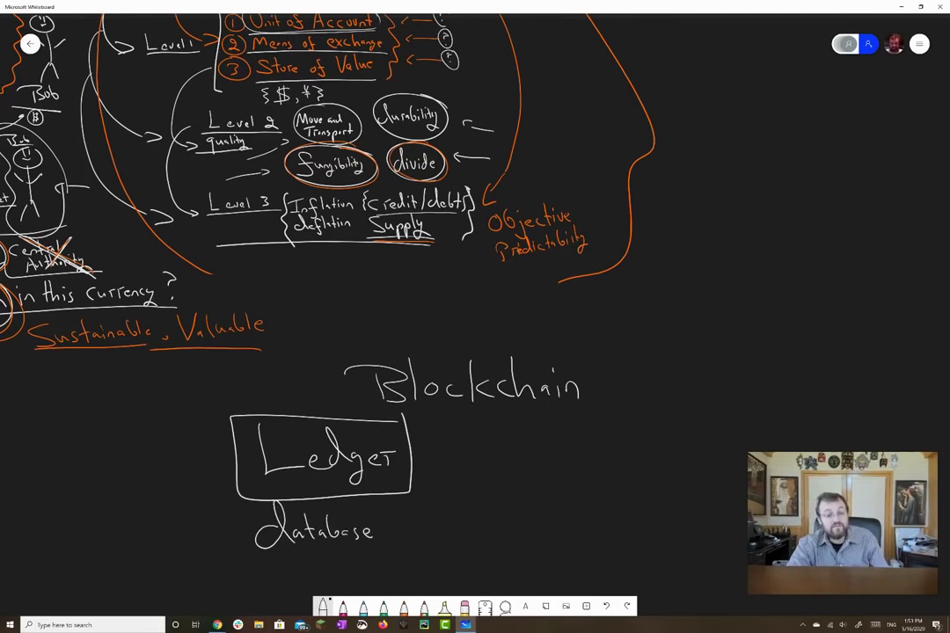
pyautogui.scroll(-1, 277, 238)
pyautogui.moveTo(294, 508)
pyautogui.mouseDown()
pyautogui.moveTo(276, 527)
pyautogui.moveTo(308, 526)
pyautogui.mouseUp()
pyautogui.moveTo(297, 516); pyautogui.dragTo(327, 525)
pyautogui.moveTo(333, 524); pyautogui.dragTo(343, 525)
pyautogui.moveTo(391, 476); pyautogui.dragTo(406, 492)
pyautogui.moveTo(401, 482); pyautogui.dragTo(413, 482)
pyautogui.moveTo(459, 458)
pyautogui.mouseDown()
pyautogui.moveTo(434, 494)
pyautogui.moveTo(454, 478)
pyautogui.moveTo(475, 490)
pyautogui.mouseUp()
pyautogui.moveTo(484, 480); pyautogui.dragTo(490, 489)
pyautogui.moveTo(483, 477)
pyautogui.mouseDown()
pyautogui.moveTo(497, 476)
pyautogui.moveTo(500, 489)
pyautogui.mouseUp()
# Add 'Stores history?' below 'database of facts'
pyautogui.moveTo(357, 514)
pyautogui.mouseDown()
pyautogui.moveTo(350, 526)
pyautogui.moveTo(396, 532)
pyautogui.mouseUp()
pyautogui.moveTo(401, 516)
pyautogui.mouseDown()
pyautogui.moveTo(402, 531)
pyautogui.moveTo(436, 532)
pyautogui.moveTo(451, 518)
pyautogui.mouseUp()
pyautogui.moveTo(461, 531)
pyautogui.mouseDown()
pyautogui.moveTo(470, 516)
pyautogui.moveTo(481, 529)
pyautogui.mouseUp()
pyautogui.moveTo(493, 515)
pyautogui.mouseDown()
pyautogui.moveTo(482, 542)
pyautogui.moveTo(513, 554)
pyautogui.mouseUp()
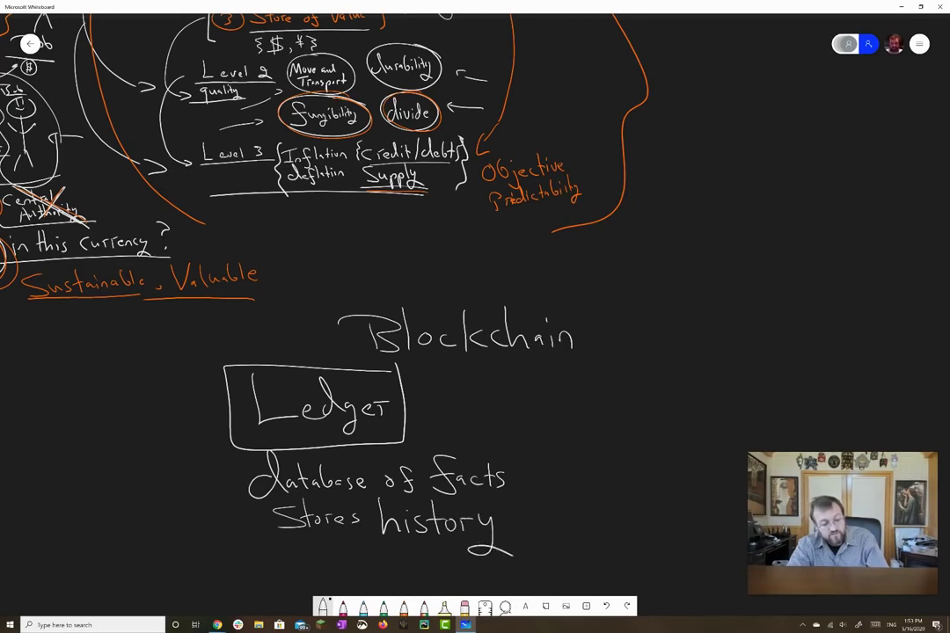
pyautogui.scroll(-2, 475, 317)
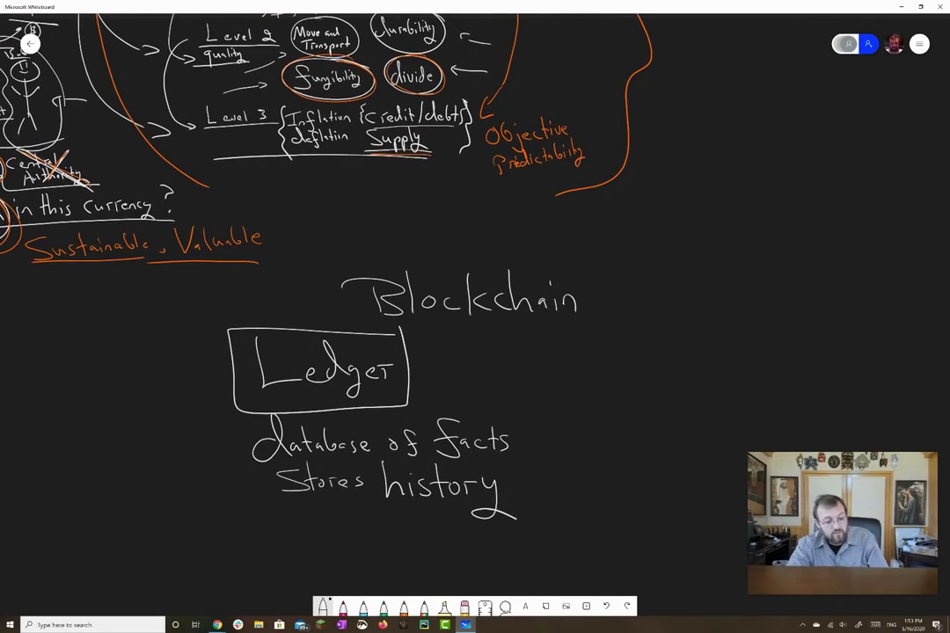
pyautogui.moveTo(519, 468); pyautogui.dragTo(526, 483)
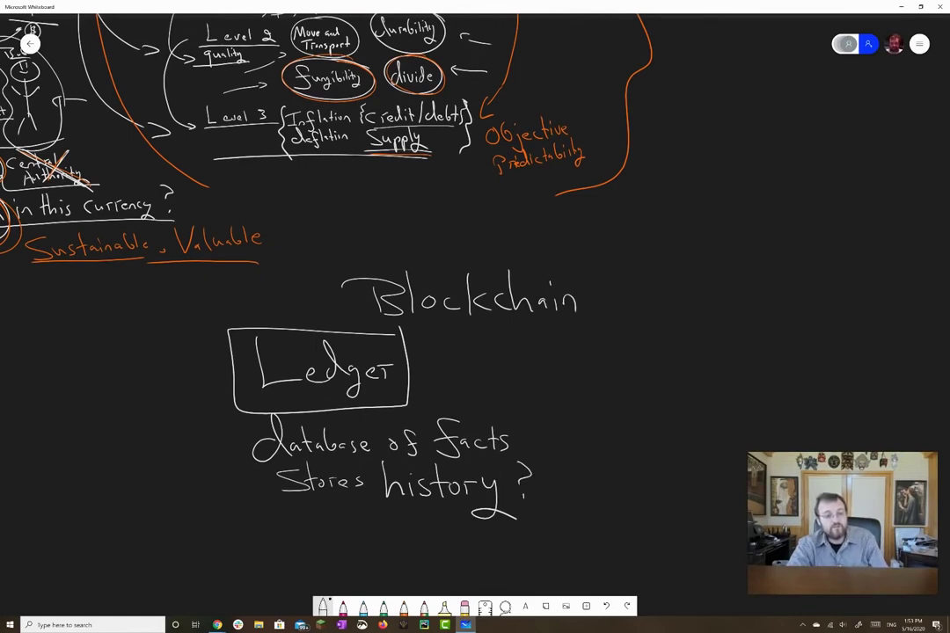
# Draw a rule under 'Stores history?' and write 'Transactions' beneath it
pyautogui.moveTo(331, 525); pyautogui.dragTo(332, 553)
pyautogui.moveTo(300, 516); pyautogui.dragTo(369, 513)
pyautogui.moveTo(348, 552)
pyautogui.mouseDown()
pyautogui.moveTo(365, 531)
pyautogui.moveTo(380, 551)
pyautogui.moveTo(421, 551)
pyautogui.mouseUp()
pyautogui.moveTo(431, 539)
pyautogui.mouseDown()
pyautogui.moveTo(427, 550)
pyautogui.moveTo(451, 550)
pyautogui.mouseUp()
pyautogui.moveTo(462, 542); pyautogui.dragTo(485, 551)
# Draw a left stick figure with raised arms, eyes and a mouth under Transactions
pyautogui.moveTo(527, 396); pyautogui.dragTo(599, 264)
pyautogui.moveTo(264, 451)
pyautogui.mouseDown()
pyautogui.moveTo(283, 497)
pyautogui.moveTo(280, 452)
pyautogui.mouseUp()
pyautogui.moveTo(259, 506); pyautogui.dragTo(261, 552)
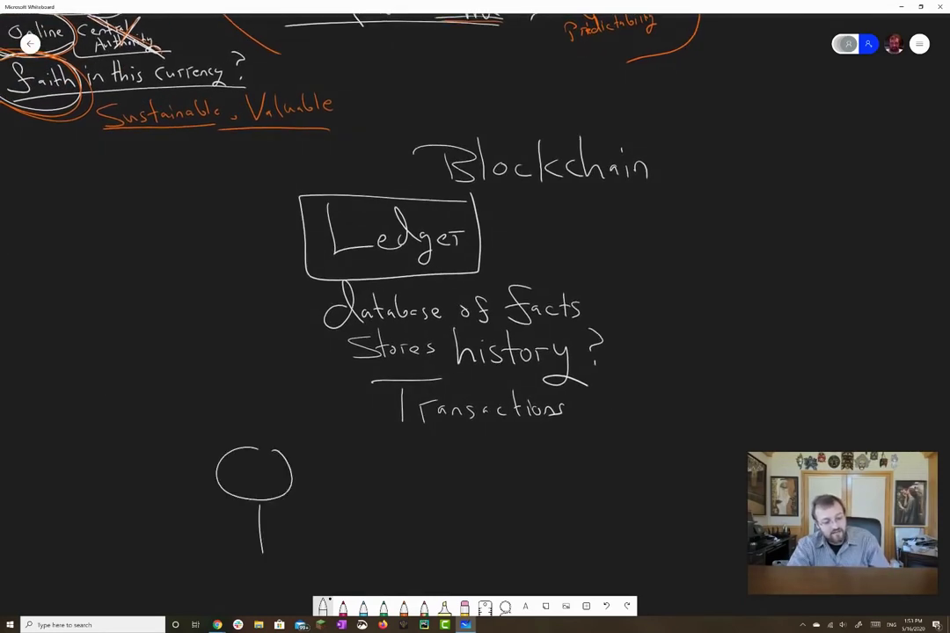
pyautogui.moveTo(226, 504); pyautogui.dragTo(295, 507)
pyautogui.moveTo(244, 594); pyautogui.dragTo(286, 591)
pyautogui.moveTo(216, 471)
pyautogui.mouseDown()
pyautogui.moveTo(238, 433)
pyautogui.moveTo(208, 578)
pyautogui.mouseUp()
pyautogui.moveTo(257, 427)
pyautogui.mouseDown()
pyautogui.moveTo(318, 488)
pyautogui.moveTo(335, 562)
pyautogui.mouseUp()
pyautogui.moveTo(251, 450); pyautogui.dragTo(251, 464)
pyautogui.moveTo(263, 451); pyautogui.dragTo(263, 465)
pyautogui.moveTo(248, 483); pyautogui.dragTo(268, 483)
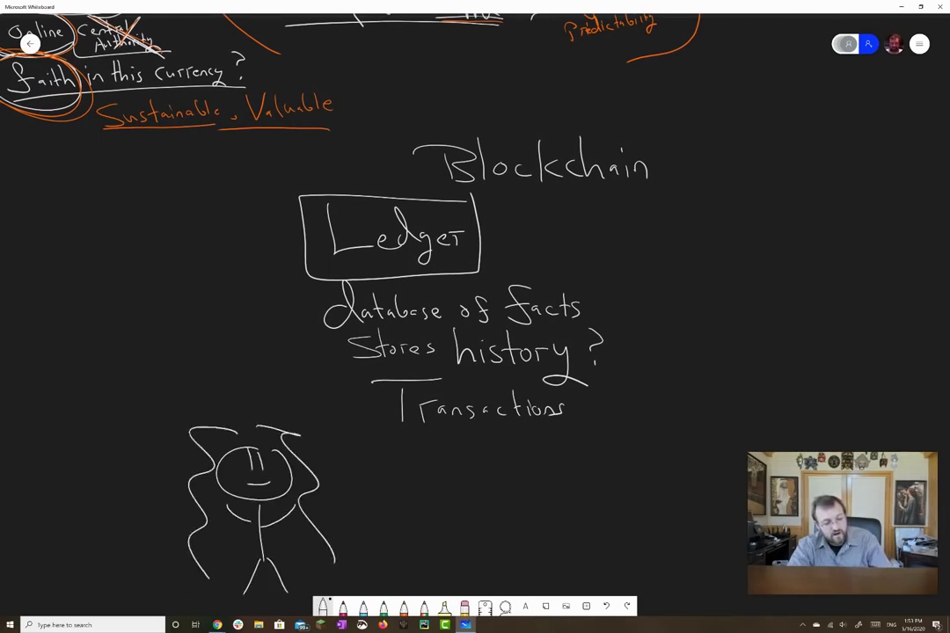
# Draw a second stick figure on the right with eyes and a mouth
pyautogui.moveTo(510, 448); pyautogui.dragTo(507, 450)
pyautogui.moveTo(515, 501)
pyautogui.mouseDown()
pyautogui.moveTo(518, 528)
pyautogui.moveTo(541, 512)
pyautogui.mouseUp()
pyautogui.moveTo(517, 528); pyautogui.dragTo(519, 581)
pyautogui.moveTo(507, 593); pyautogui.dragTo(528, 577)
pyautogui.moveTo(508, 459); pyautogui.dragTo(509, 473)
pyautogui.moveTo(519, 461); pyautogui.dragTo(524, 483)
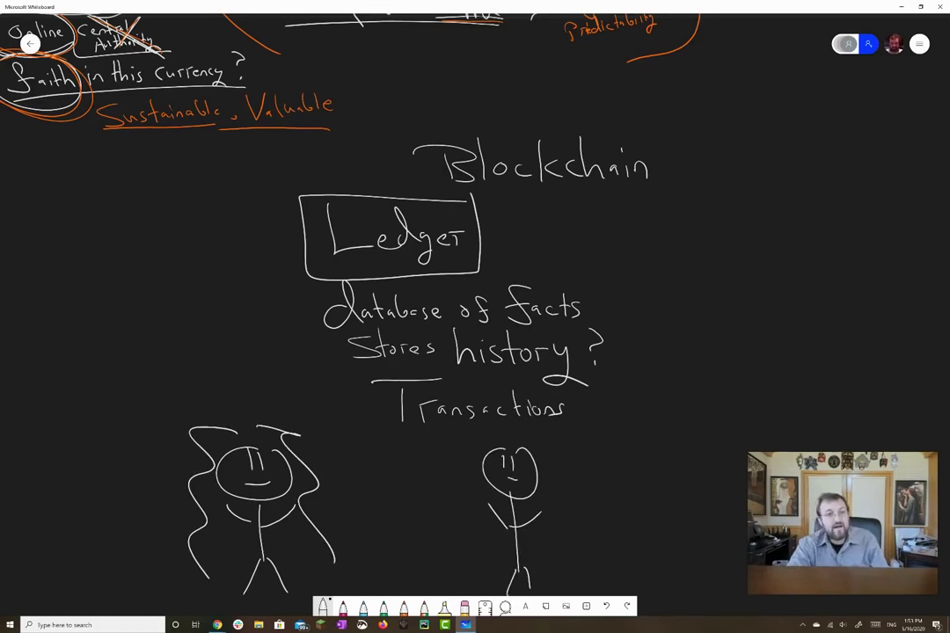
# Draw a circled $ under the left figure, arrowed to 'Address' under the right figure
pyautogui.scroll(-3, 475, 317)
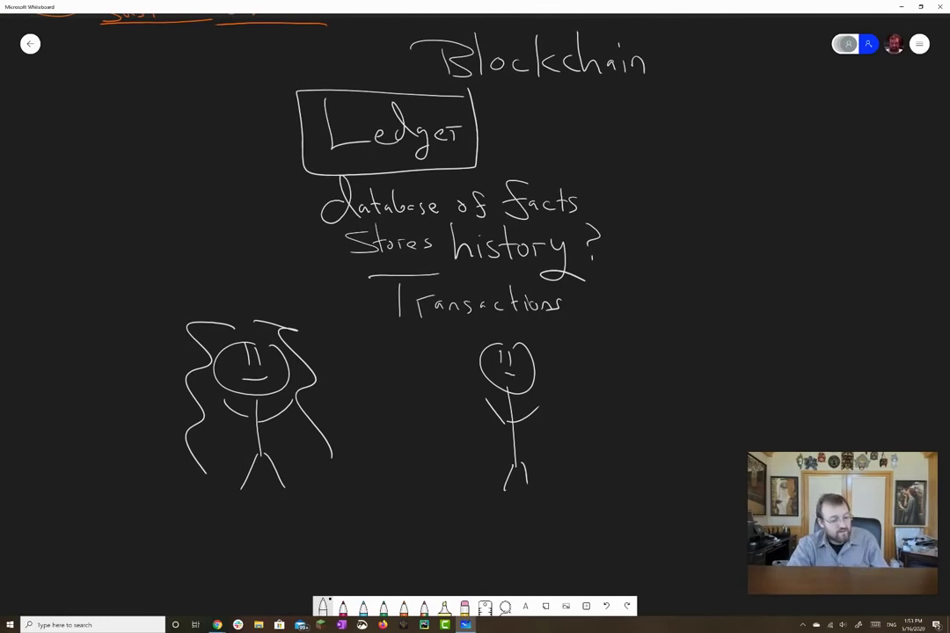
pyautogui.moveTo(265, 510)
pyautogui.mouseDown()
pyautogui.moveTo(239, 514)
pyautogui.moveTo(257, 550)
pyautogui.mouseUp()
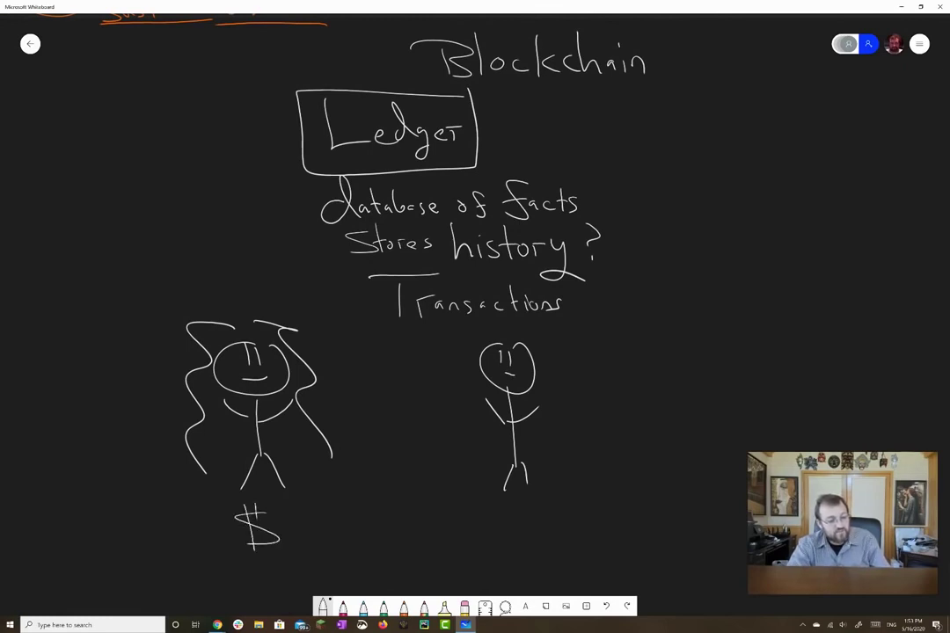
pyautogui.moveTo(216, 507)
pyautogui.mouseDown()
pyautogui.moveTo(278, 496)
pyautogui.moveTo(264, 492)
pyautogui.mouseUp()
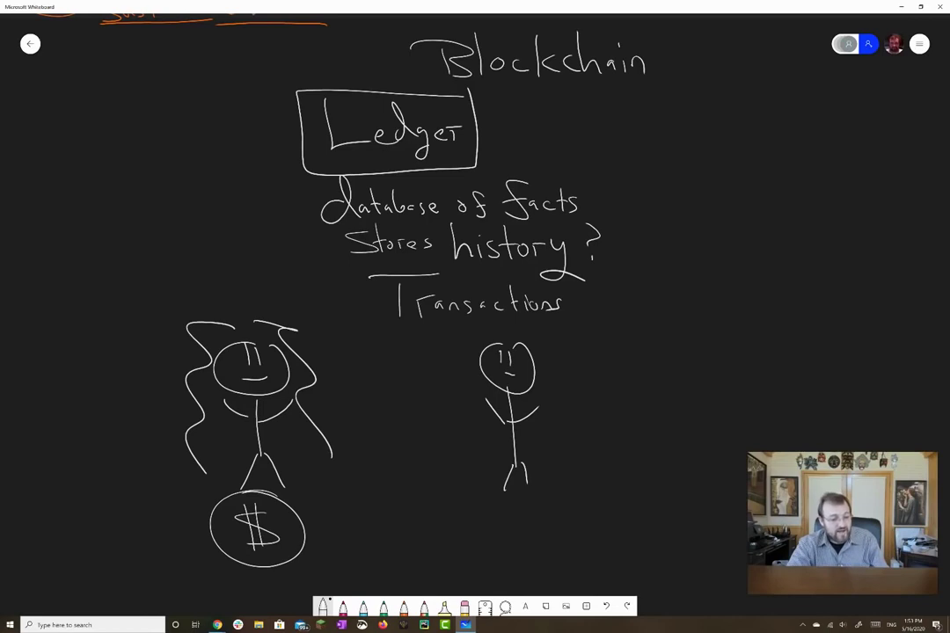
pyautogui.moveTo(484, 545)
pyautogui.mouseDown()
pyautogui.moveTo(499, 505)
pyautogui.moveTo(508, 539)
pyautogui.moveTo(539, 515)
pyautogui.moveTo(549, 528)
pyautogui.mouseUp()
pyautogui.moveTo(555, 517); pyautogui.dragTo(558, 531)
pyautogui.moveTo(319, 523); pyautogui.dragTo(456, 525)
pyautogui.moveTo(444, 517); pyautogui.dragTo(445, 532)
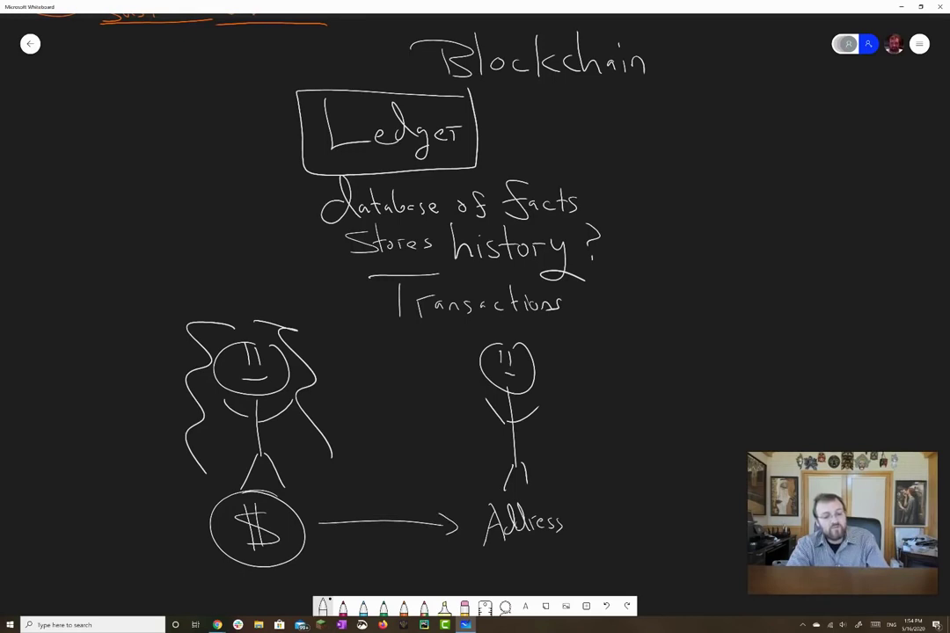
# Write 'Paypal' between the two figures and circle it
pyautogui.moveTo(351, 344)
pyautogui.mouseDown()
pyautogui.moveTo(356, 374)
pyautogui.moveTo(361, 359)
pyautogui.moveTo(370, 366)
pyautogui.mouseUp()
pyautogui.moveTo(378, 350); pyautogui.dragTo(383, 376)
pyautogui.moveTo(398, 364)
pyautogui.mouseDown()
pyautogui.moveTo(401, 349)
pyautogui.moveTo(414, 362)
pyautogui.mouseUp()
pyautogui.moveTo(421, 347); pyautogui.dragTo(423, 368)
pyautogui.moveTo(339, 348)
pyautogui.mouseDown()
pyautogui.moveTo(414, 327)
pyautogui.moveTo(334, 365)
pyautogui.moveTo(431, 387)
pyautogui.mouseUp()
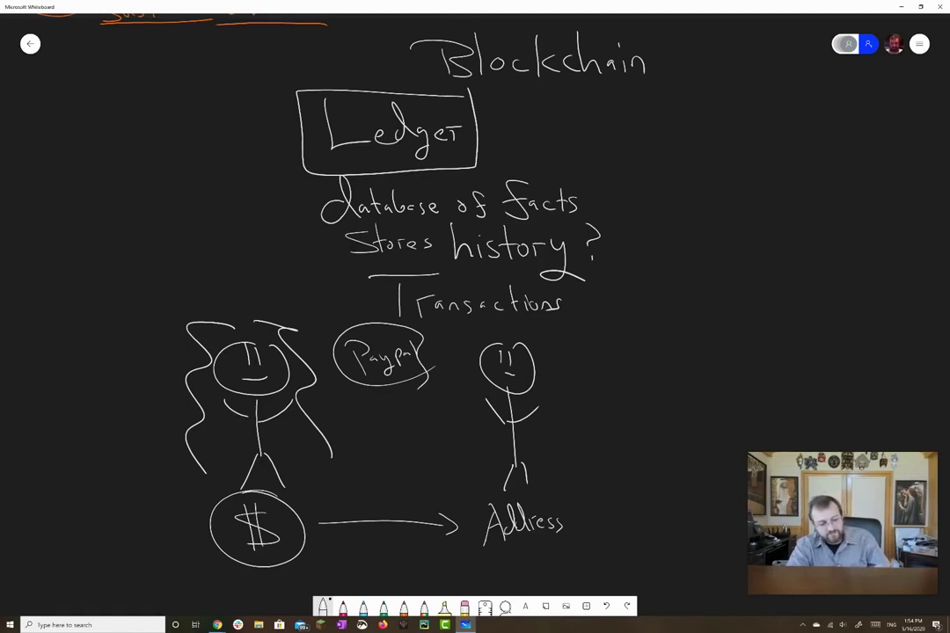
# Erase the circled Paypal and draw a circled question mark between the figures
pyautogui.moveTo(403, 345); pyautogui.dragTo(369, 371)
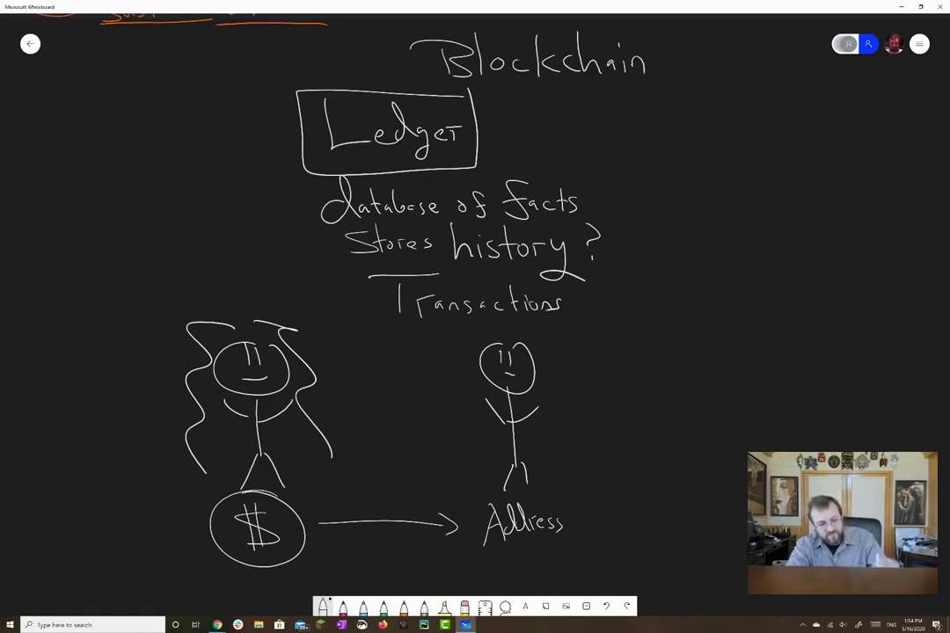
pyautogui.moveTo(380, 374)
pyautogui.mouseDown()
pyautogui.moveTo(403, 376)
pyautogui.moveTo(392, 407)
pyautogui.mouseUp()
pyautogui.click(395, 429)
pyautogui.moveTo(378, 334)
pyautogui.mouseDown()
pyautogui.moveTo(392, 451)
pyautogui.moveTo(387, 334)
pyautogui.mouseUp()
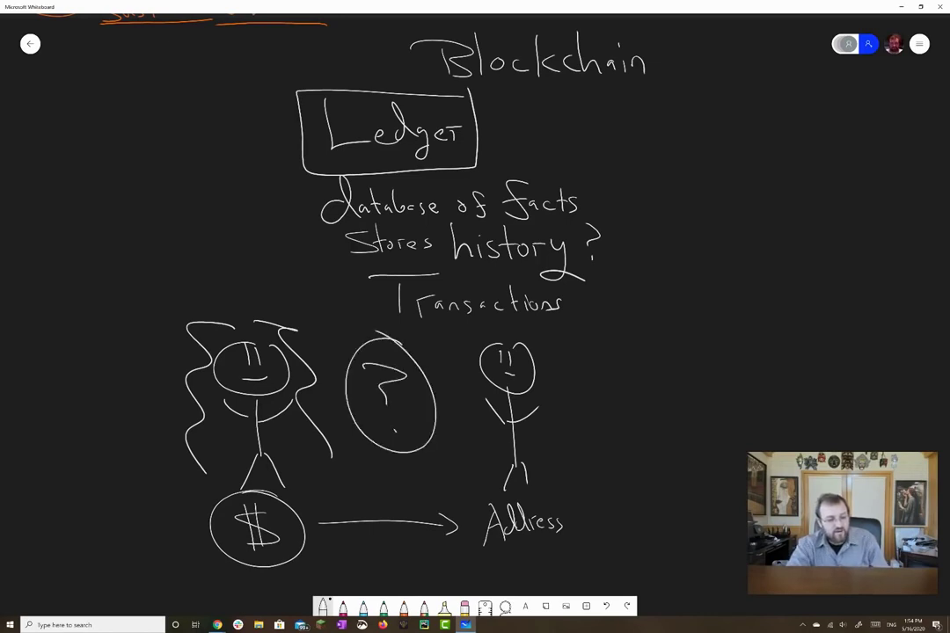
# Write 'Prove' below the $ circle and 'Send' below 'Address'
pyautogui.moveTo(199, 577)
pyautogui.mouseDown()
pyautogui.moveTo(201, 602)
pyautogui.moveTo(203, 590)
pyautogui.moveTo(222, 585)
pyautogui.mouseUp()
pyautogui.moveTo(227, 591); pyautogui.dragTo(252, 595)
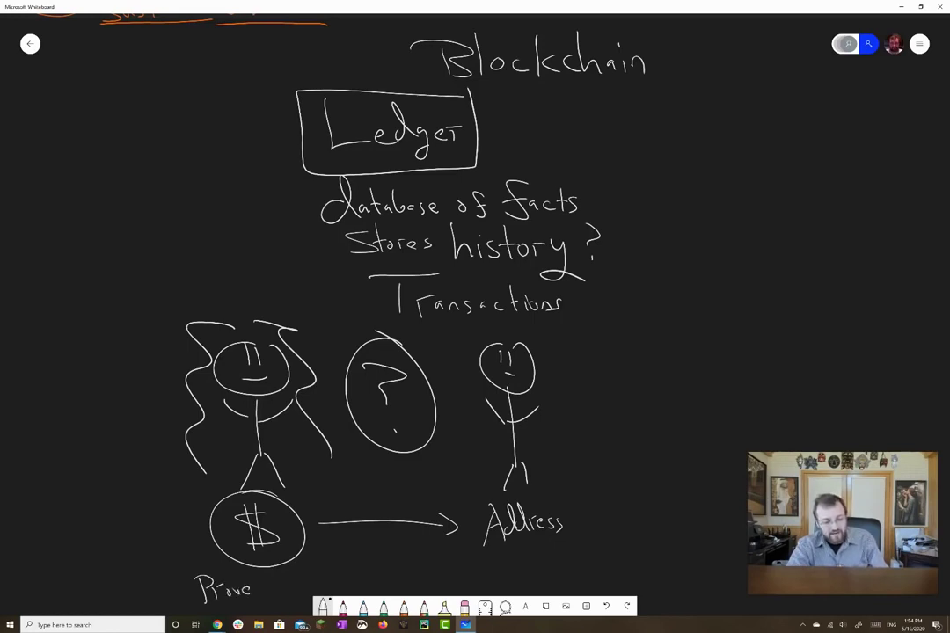
pyautogui.moveTo(495, 556)
pyautogui.mouseDown()
pyautogui.moveTo(485, 573)
pyautogui.moveTo(545, 576)
pyautogui.mouseUp()
# Add a circled question mark by the right figure's head and box 'Address' and 'Send'
pyautogui.moveTo(616, 352); pyautogui.dragTo(584, 304)
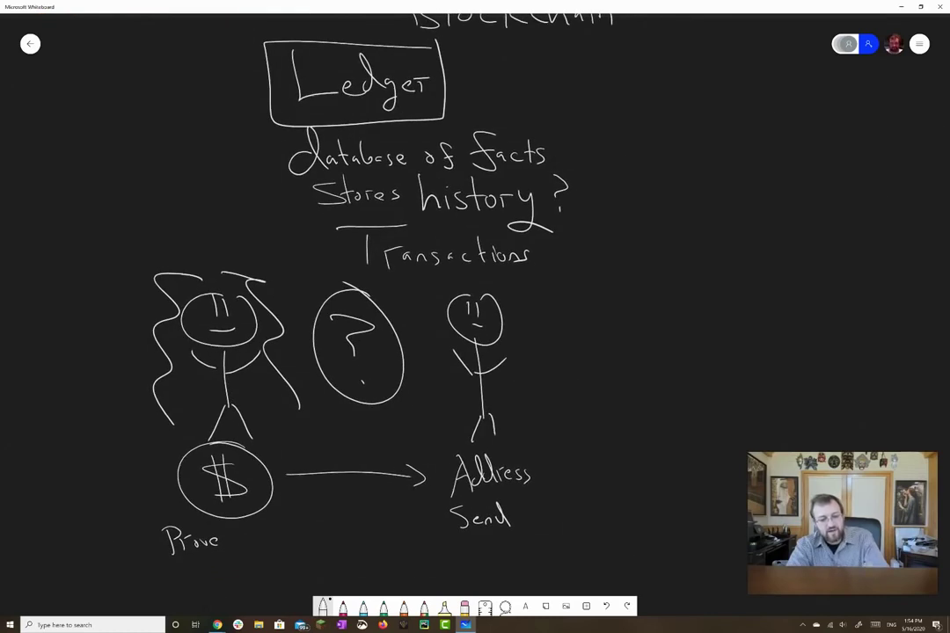
pyautogui.moveTo(516, 286); pyautogui.dragTo(526, 310)
pyautogui.moveTo(528, 319); pyautogui.dragTo(528, 321)
pyautogui.moveTo(526, 269); pyautogui.dragTo(530, 271)
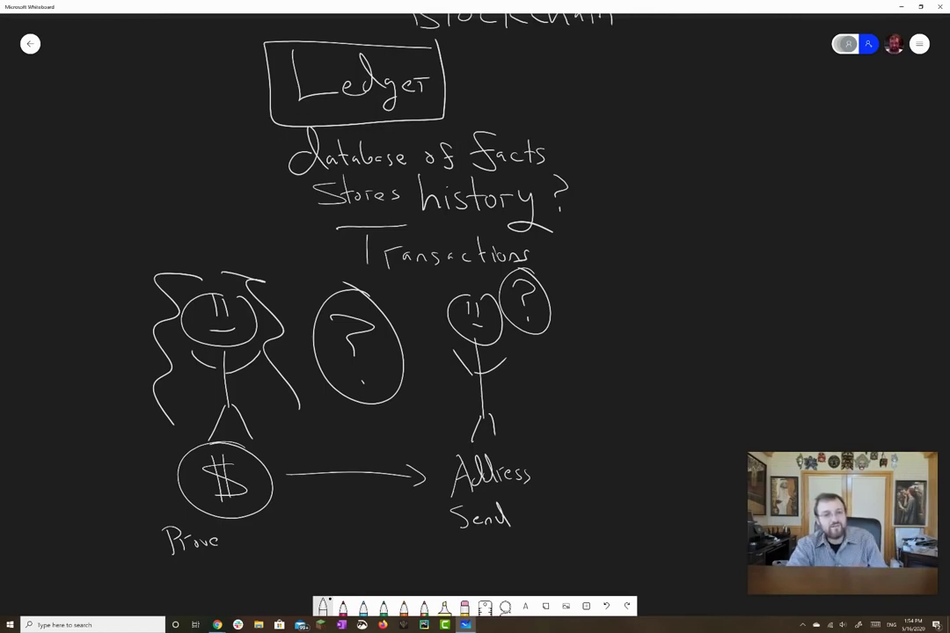
pyautogui.moveTo(545, 534)
pyautogui.mouseDown()
pyautogui.moveTo(525, 534)
pyautogui.moveTo(442, 454)
pyautogui.moveTo(530, 440)
pyautogui.moveTo(534, 534)
pyautogui.mouseUp()
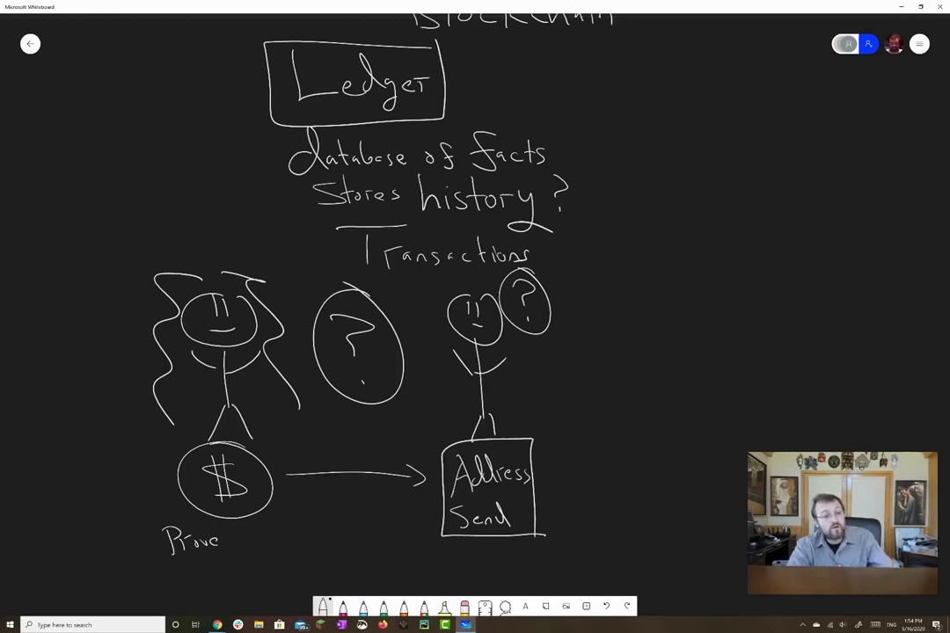
# Write '2009' at the left and circle it
pyautogui.moveTo(85, 165)
pyautogui.mouseDown()
pyautogui.moveTo(111, 201)
pyautogui.moveTo(118, 189)
pyautogui.mouseUp()
pyautogui.moveTo(132, 188); pyautogui.dragTo(146, 203)
pyautogui.moveTo(158, 140)
pyautogui.mouseDown()
pyautogui.moveTo(61, 224)
pyautogui.moveTo(132, 139)
pyautogui.mouseUp()
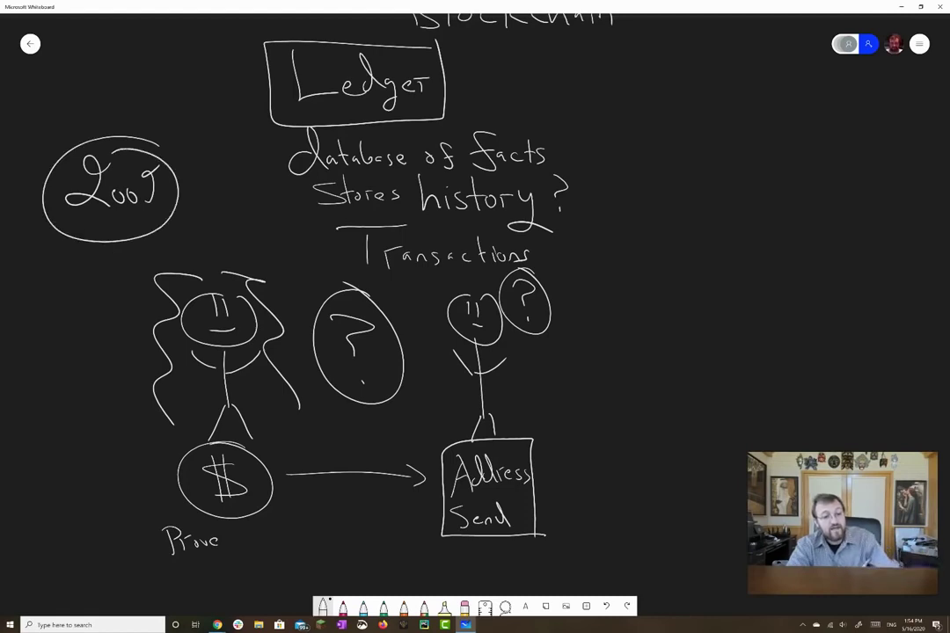
pyautogui.scroll(2, 476, 317)
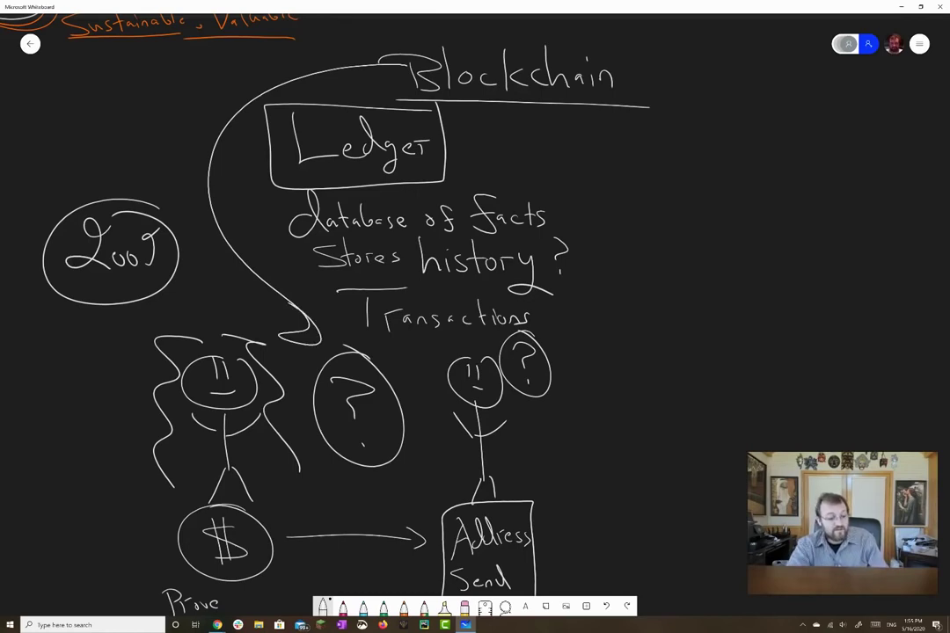
# Write a circled 'Tx' above the arrow and add a recipient label under the Address box
pyautogui.moveTo(339, 483)
pyautogui.mouseDown()
pyautogui.moveTo(340, 509)
pyautogui.moveTo(356, 479)
pyautogui.mouseUp()
pyautogui.moveTo(345, 495)
pyautogui.mouseDown()
pyautogui.moveTo(355, 508)
pyautogui.moveTo(347, 511)
pyautogui.mouseUp()
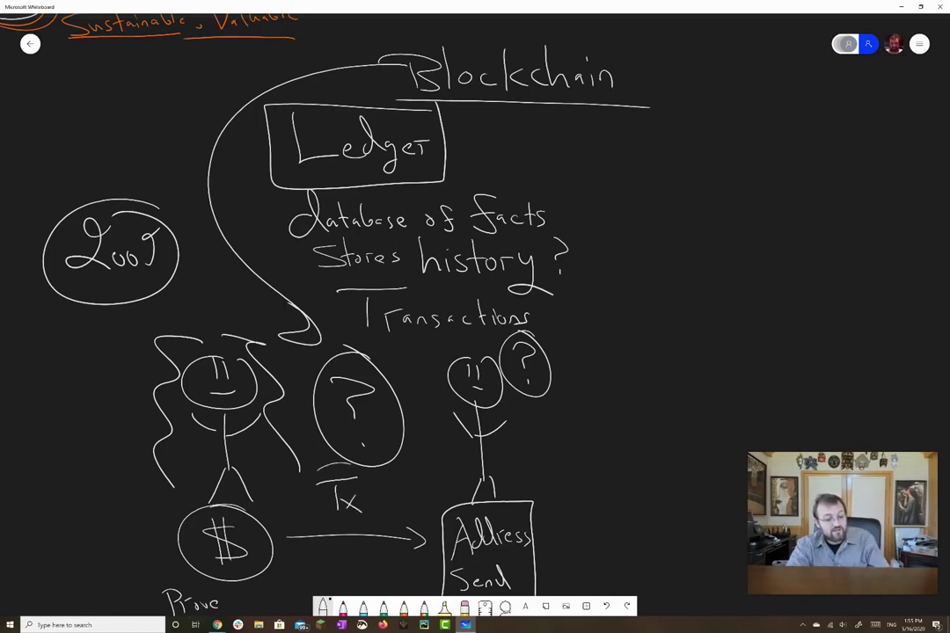
pyautogui.moveTo(357, 464); pyautogui.dragTo(363, 467)
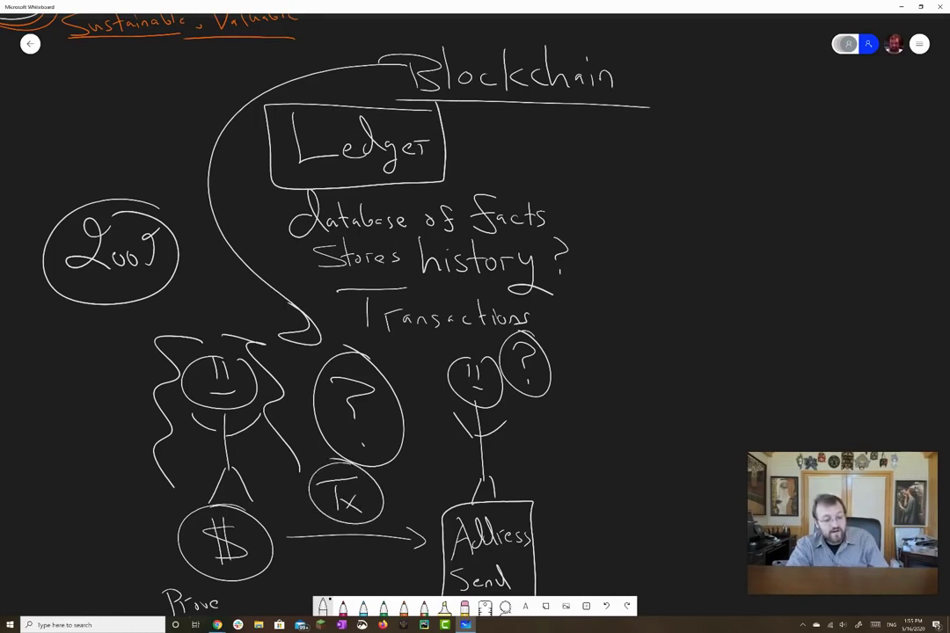
pyautogui.scroll(-2, 414, 264)
pyautogui.moveTo(438, 564)
pyautogui.mouseDown()
pyautogui.moveTo(439, 579)
pyautogui.moveTo(480, 568)
pyautogui.mouseUp()
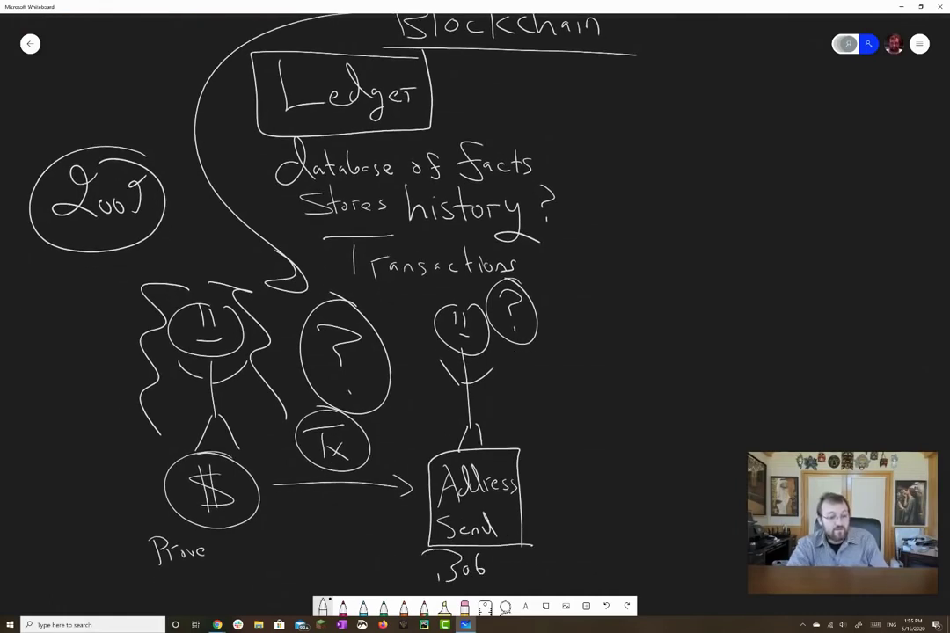
# Circle 'Prove' and write an underlined '2 btc' below it
pyautogui.scroll(-1, 413, 264)
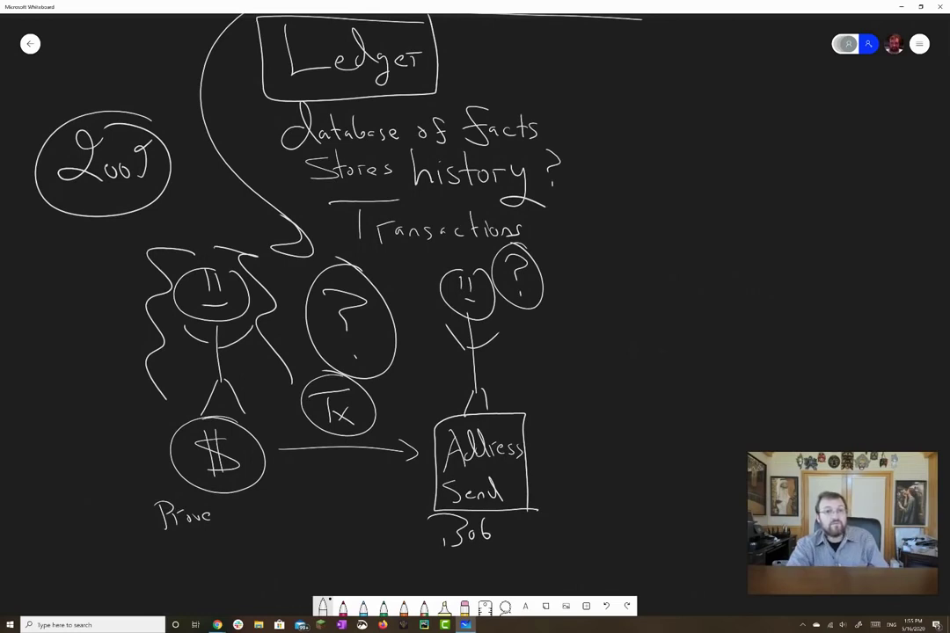
pyautogui.moveTo(220, 491); pyautogui.dragTo(231, 493)
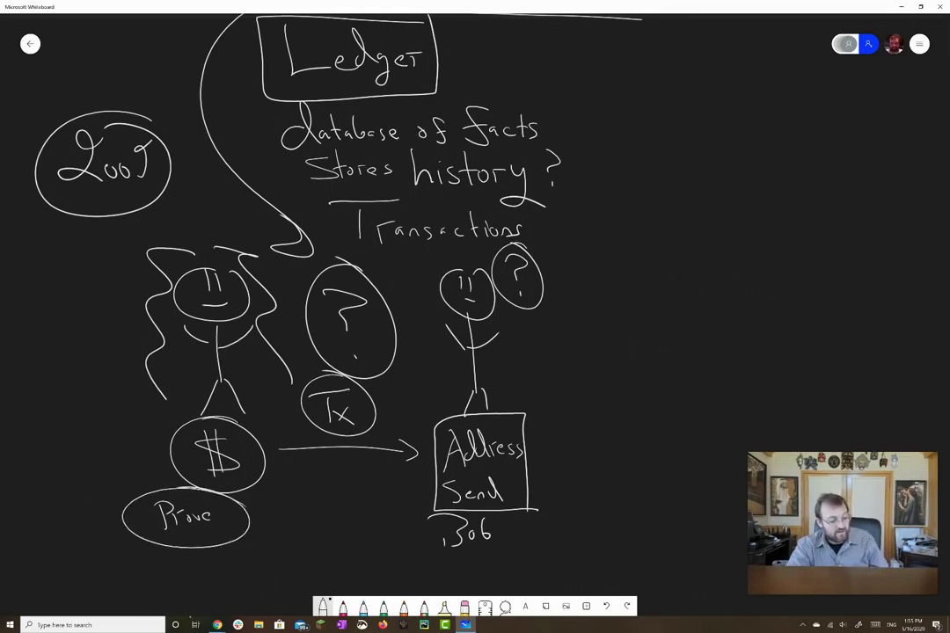
pyautogui.moveTo(132, 564)
pyautogui.mouseDown()
pyautogui.moveTo(147, 577)
pyautogui.moveTo(176, 576)
pyautogui.mouseUp()
pyautogui.moveTo(183, 561)
pyautogui.mouseDown()
pyautogui.moveTo(184, 577)
pyautogui.moveTo(189, 568)
pyautogui.mouseUp()
pyautogui.moveTo(202, 567); pyautogui.dragTo(202, 575)
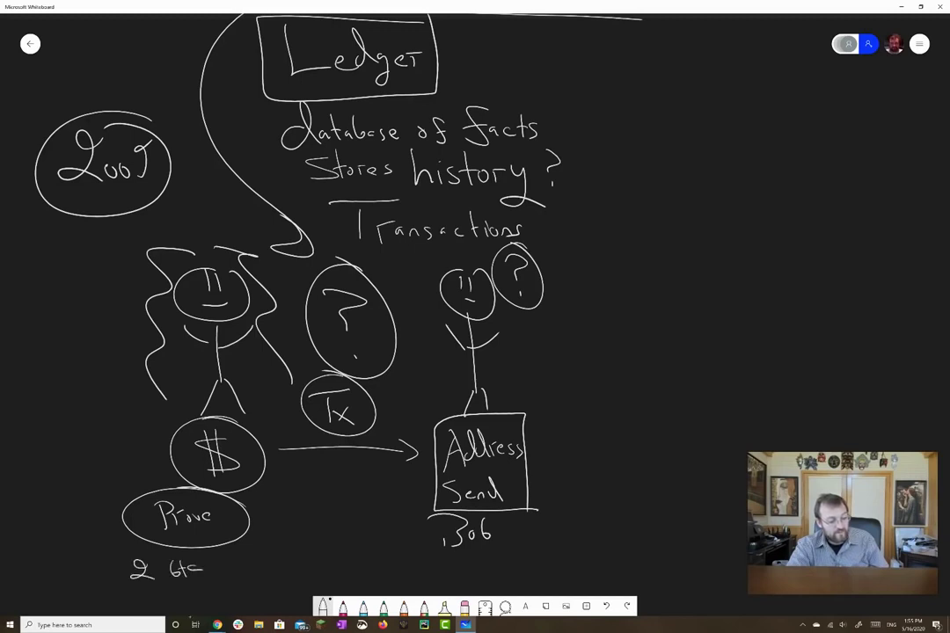
pyautogui.moveTo(113, 586); pyautogui.dragTo(217, 581)
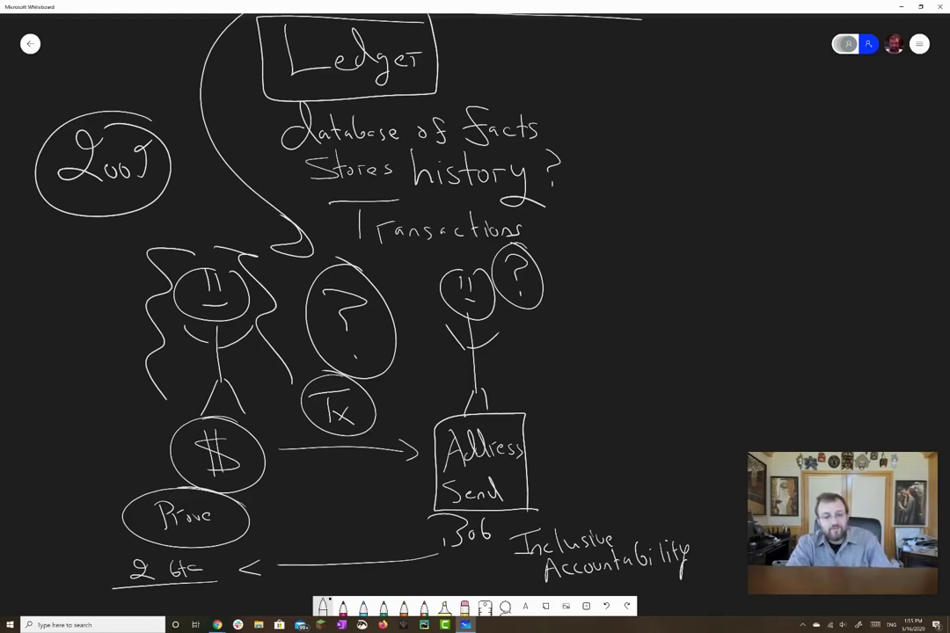
# Draw four stacked blocks in the open space to the right
pyautogui.hscroll(5, 290, 264)
pyautogui.moveTo(484, 215)
pyautogui.mouseDown()
pyautogui.moveTo(574, 219)
pyautogui.moveTo(490, 265)
pyautogui.mouseUp()
pyautogui.moveTo(490, 265); pyautogui.dragTo(576, 264)
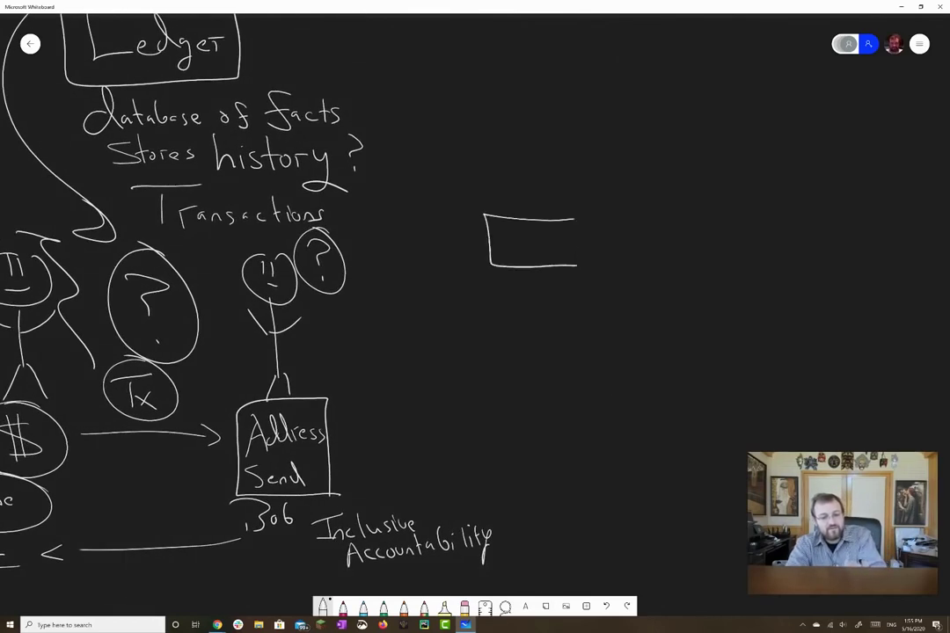
pyautogui.moveTo(573, 218); pyautogui.dragTo(577, 264)
pyautogui.moveTo(500, 289); pyautogui.dragTo(582, 286)
pyautogui.moveTo(501, 291)
pyautogui.mouseDown()
pyautogui.moveTo(504, 335)
pyautogui.moveTo(583, 334)
pyautogui.mouseUp()
pyautogui.moveTo(579, 303); pyautogui.dragTo(582, 334)
pyautogui.moveTo(519, 361); pyautogui.dragTo(583, 359)
pyautogui.moveTo(519, 362)
pyautogui.mouseDown()
pyautogui.moveTo(519, 380)
pyautogui.moveTo(583, 417)
pyautogui.mouseUp()
pyautogui.moveTo(580, 377); pyautogui.dragTo(583, 417)
pyautogui.moveTo(522, 441); pyautogui.dragTo(583, 440)
pyautogui.moveTo(522, 440)
pyautogui.mouseDown()
pyautogui.moveTo(525, 458)
pyautogui.moveTo(585, 489)
pyautogui.mouseUp()
pyautogui.moveTo(583, 453); pyautogui.dragTo(585, 489)
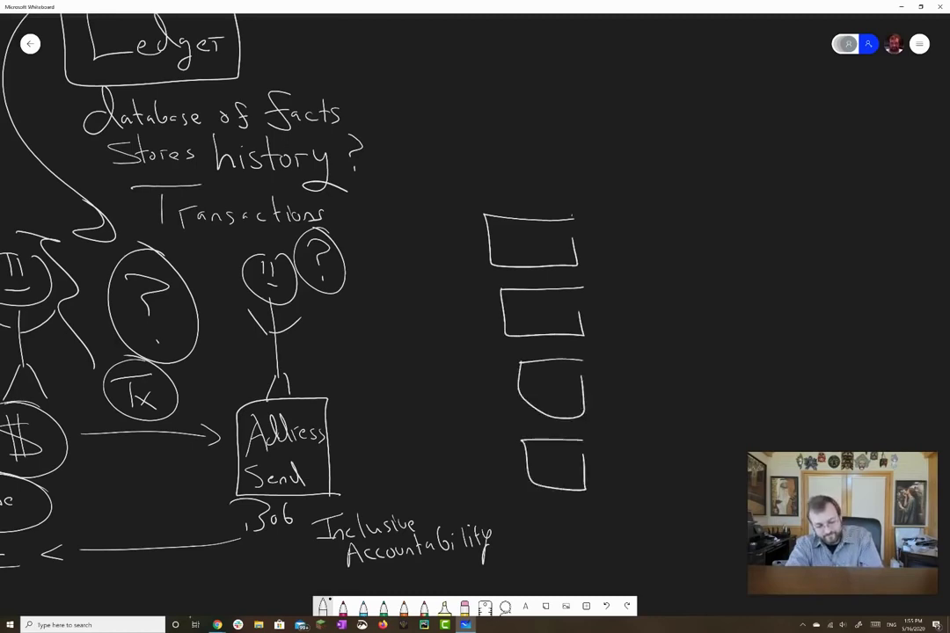
# Add divider lines inside the blocks and link them top to bottom with arrows
pyautogui.moveTo(527, 457); pyautogui.dragTo(583, 458)
pyautogui.moveTo(556, 402); pyautogui.dragTo(557, 447)
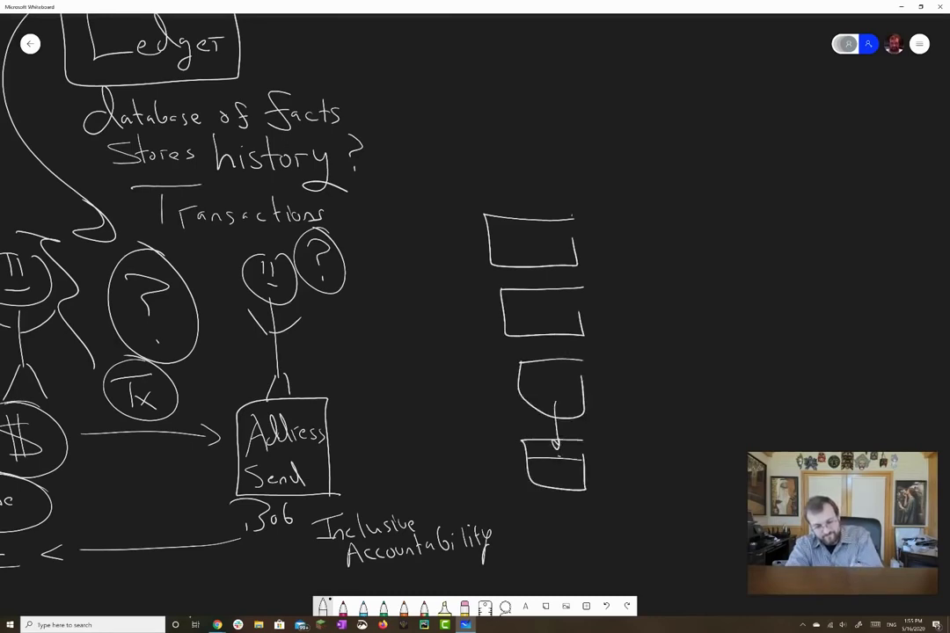
pyautogui.moveTo(505, 323)
pyautogui.mouseDown()
pyautogui.moveTo(581, 323)
pyautogui.moveTo(554, 351)
pyautogui.moveTo(555, 379)
pyautogui.mouseUp()
pyautogui.moveTo(533, 253)
pyautogui.mouseDown()
pyautogui.moveTo(581, 253)
pyautogui.moveTo(545, 295)
pyautogui.moveTo(553, 291)
pyautogui.mouseUp()
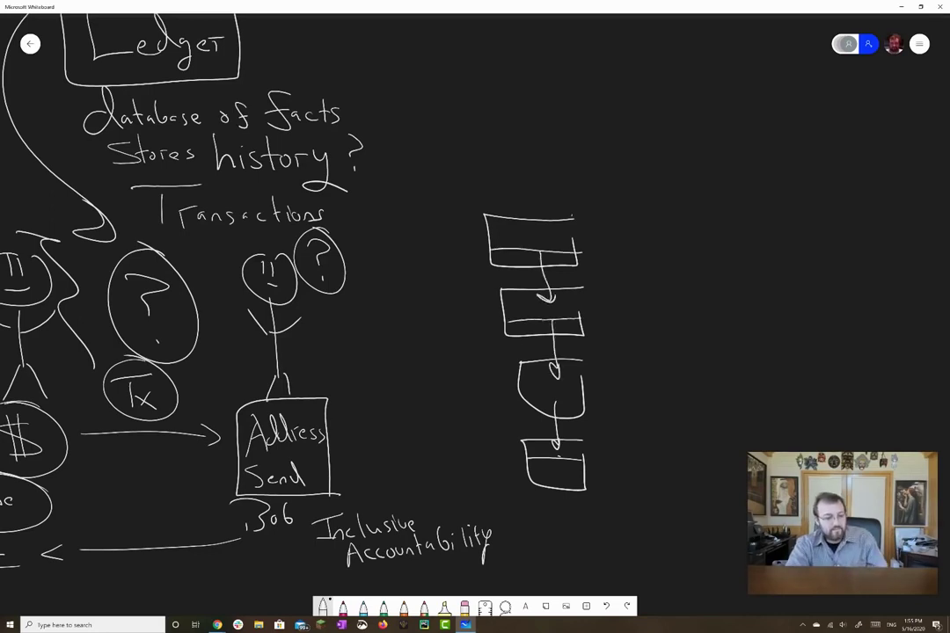
# Draw a curved arrow from Address to the blocks bearing a circled question mark
pyautogui.moveTo(315, 368)
pyautogui.mouseDown()
pyautogui.moveTo(413, 304)
pyautogui.moveTo(466, 302)
pyautogui.mouseUp()
pyautogui.moveTo(352, 308); pyautogui.dragTo(436, 317)
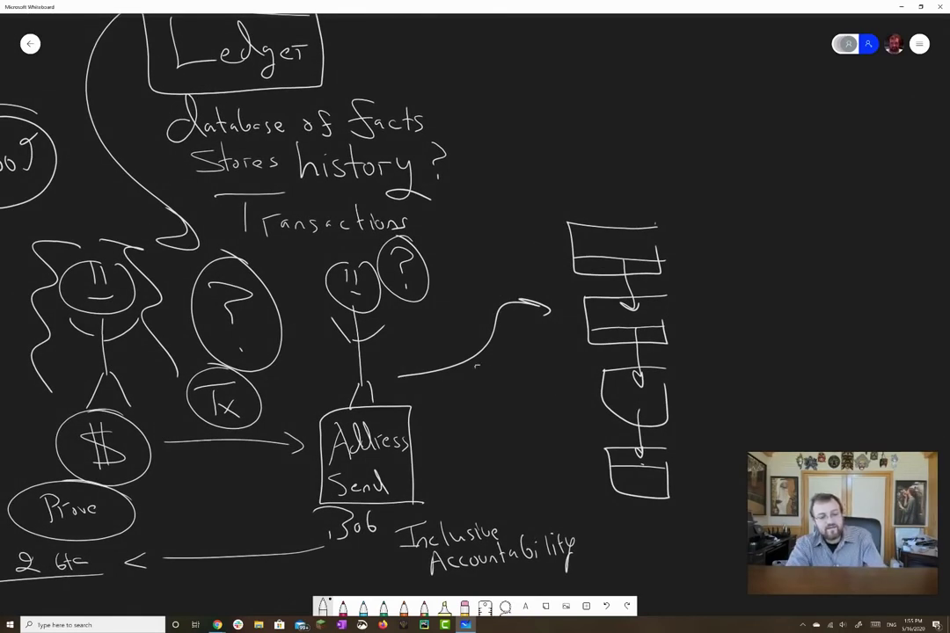
pyautogui.moveTo(480, 376); pyautogui.dragTo(487, 395)
pyautogui.click(490, 403)
pyautogui.moveTo(486, 348); pyautogui.dragTo(491, 349)
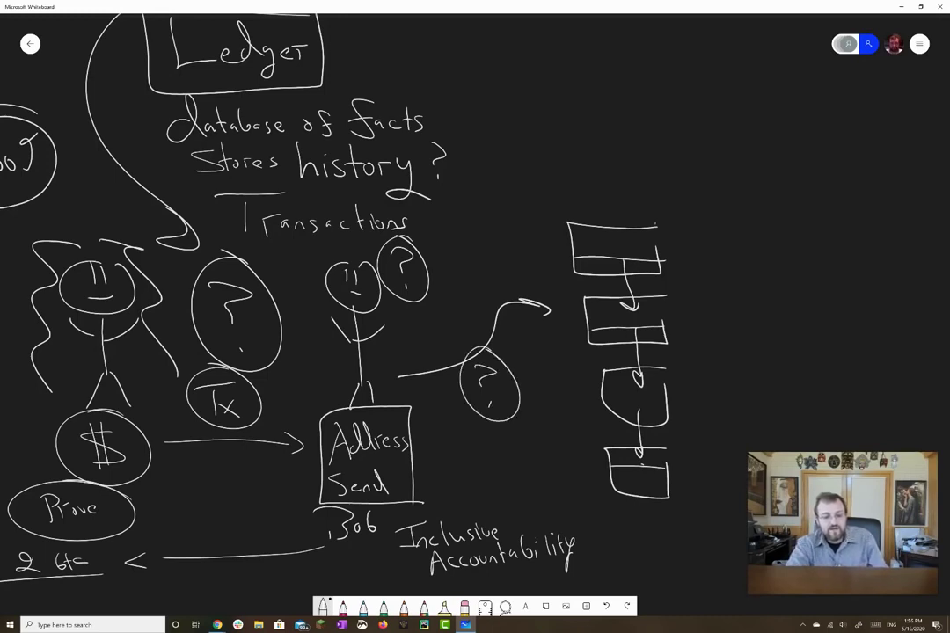
# Write 'Yes & Btc!' under the circled question mark
pyautogui.moveTo(468, 444)
pyautogui.mouseDown()
pyautogui.moveTo(480, 464)
pyautogui.moveTo(498, 458)
pyautogui.moveTo(481, 489)
pyautogui.moveTo(494, 486)
pyautogui.mouseUp()
pyautogui.moveTo(506, 471)
pyautogui.mouseDown()
pyautogui.moveTo(507, 489)
pyautogui.moveTo(528, 489)
pyautogui.mouseUp()
pyautogui.moveTo(541, 478)
pyautogui.mouseDown()
pyautogui.moveTo(535, 487)
pyautogui.moveTo(545, 466)
pyautogui.mouseUp()
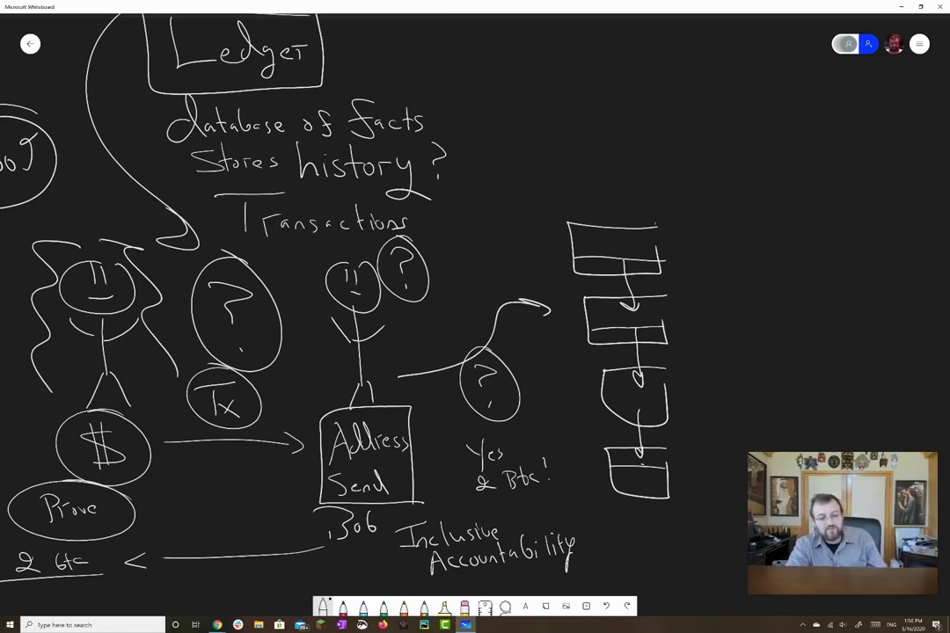
# Write 'Network' above the block chain
pyautogui.moveTo(515, 222); pyautogui.dragTo(556, 151)
pyautogui.moveTo(563, 189); pyautogui.dragTo(580, 202)
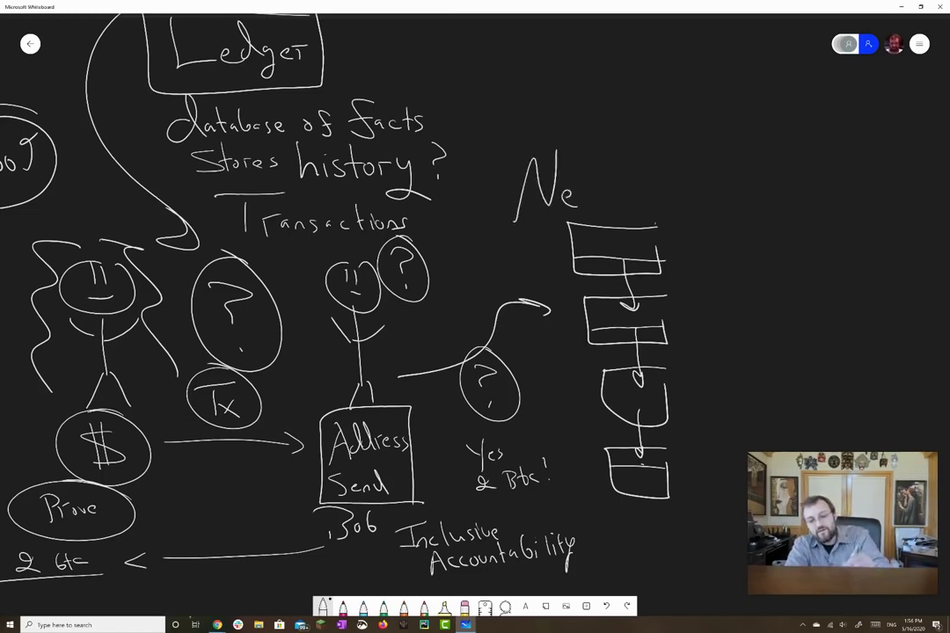
pyautogui.moveTo(587, 161); pyautogui.dragTo(591, 204)
pyautogui.moveTo(581, 180)
pyautogui.mouseDown()
pyautogui.moveTo(602, 178)
pyautogui.moveTo(621, 202)
pyautogui.moveTo(635, 185)
pyautogui.mouseUp()
pyautogui.moveTo(646, 202)
pyautogui.mouseDown()
pyautogui.moveTo(658, 183)
pyautogui.moveTo(665, 202)
pyautogui.mouseUp()
pyautogui.moveTo(678, 176); pyautogui.dragTo(682, 202)
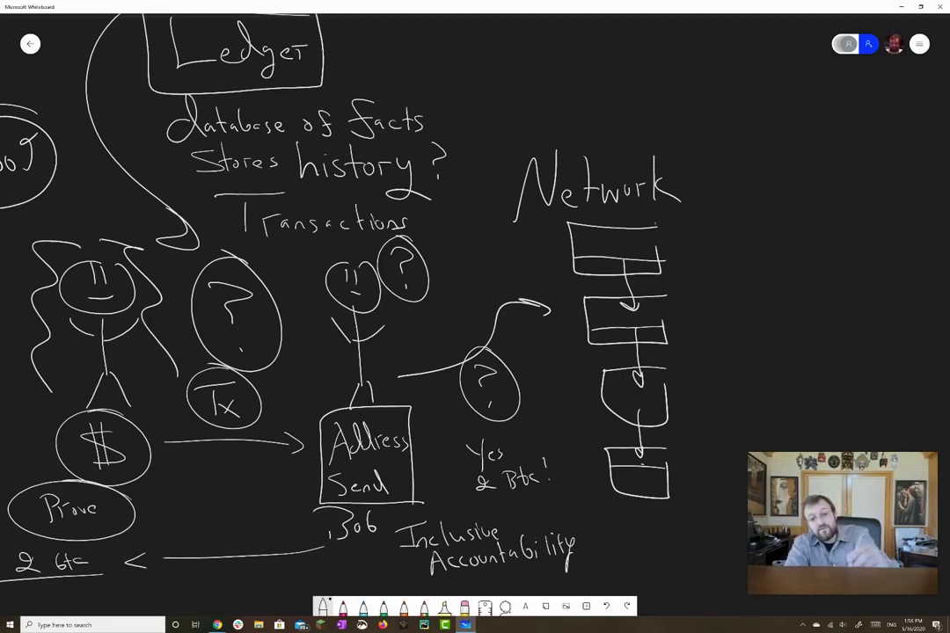
# Write 'Cryptography' and 'PoW' above Network, boxed with a divider between them
pyautogui.moveTo(532, 74)
pyautogui.mouseDown()
pyautogui.moveTo(535, 107)
pyautogui.moveTo(556, 86)
pyautogui.moveTo(548, 130)
pyautogui.moveTo(576, 92)
pyautogui.moveTo(593, 105)
pyautogui.moveTo(608, 93)
pyautogui.moveTo(616, 109)
pyautogui.mouseUp()
pyautogui.moveTo(630, 94); pyautogui.dragTo(629, 100)
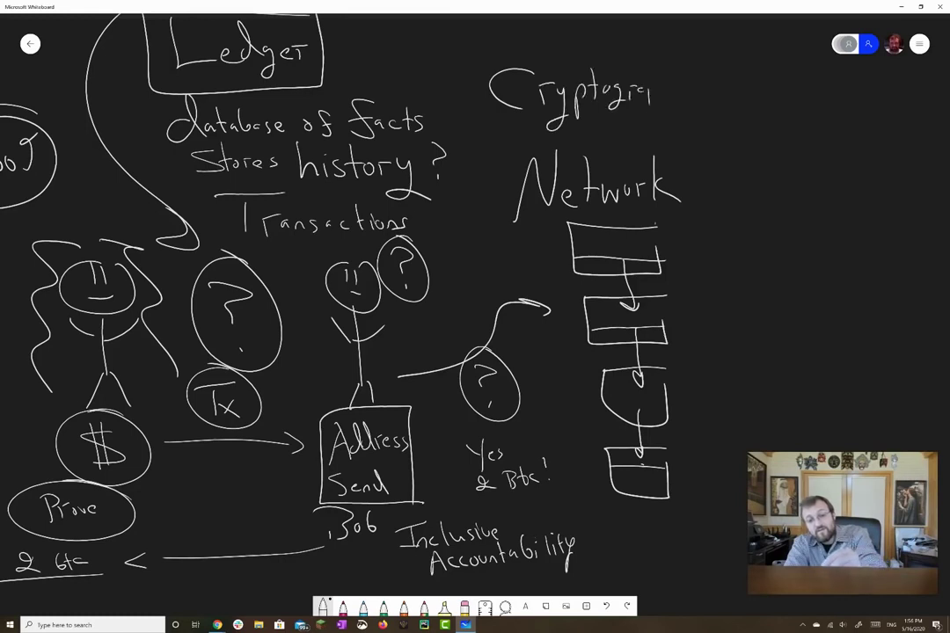
pyautogui.moveTo(645, 88)
pyautogui.mouseDown()
pyautogui.moveTo(719, 115)
pyautogui.moveTo(737, 92)
pyautogui.moveTo(744, 105)
pyautogui.mouseUp()
pyautogui.moveTo(755, 90)
pyautogui.mouseDown()
pyautogui.moveTo(777, 88)
pyautogui.moveTo(785, 119)
pyautogui.mouseUp()
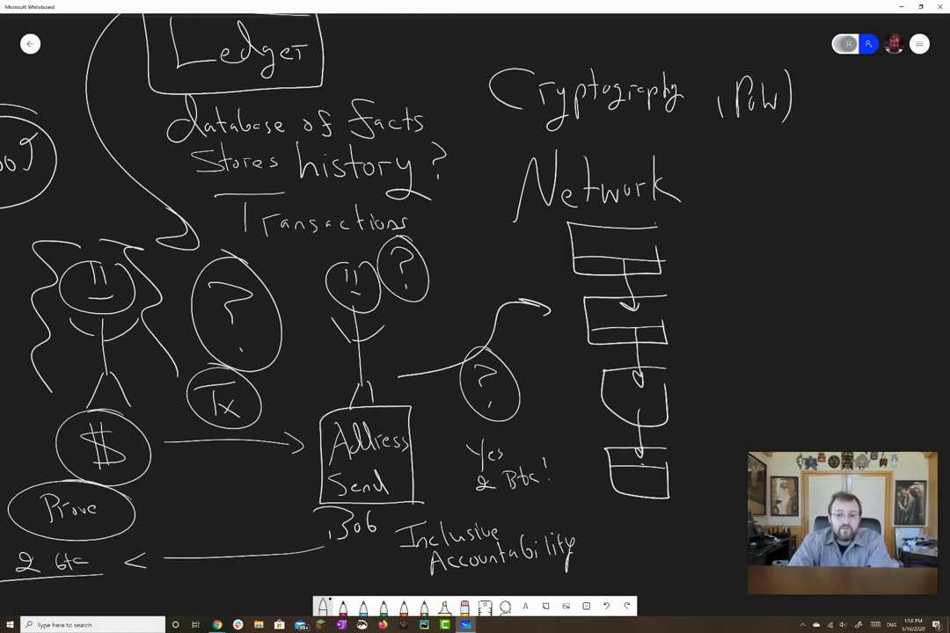
pyautogui.moveTo(827, 146)
pyautogui.mouseDown()
pyautogui.moveTo(686, 149)
pyautogui.moveTo(456, 53)
pyautogui.moveTo(792, 42)
pyautogui.moveTo(802, 145)
pyautogui.mouseUp()
pyautogui.moveTo(696, 41); pyautogui.dragTo(697, 155)
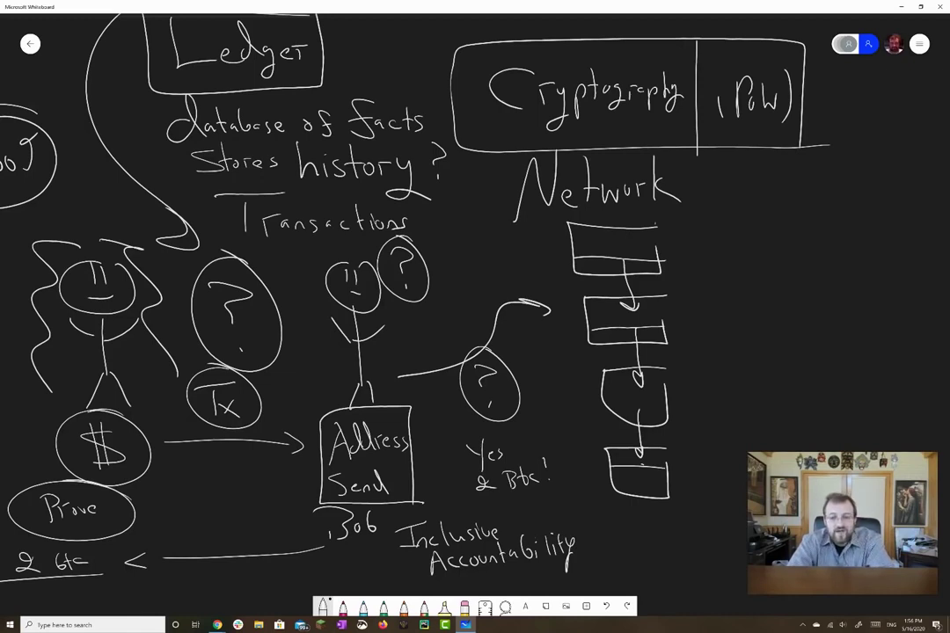
# Bracket both sides of the block chain with wavy lines
pyautogui.moveTo(695, 236)
pyautogui.mouseDown()
pyautogui.moveTo(717, 301)
pyautogui.moveTo(708, 432)
pyautogui.moveTo(677, 550)
pyautogui.mouseUp()
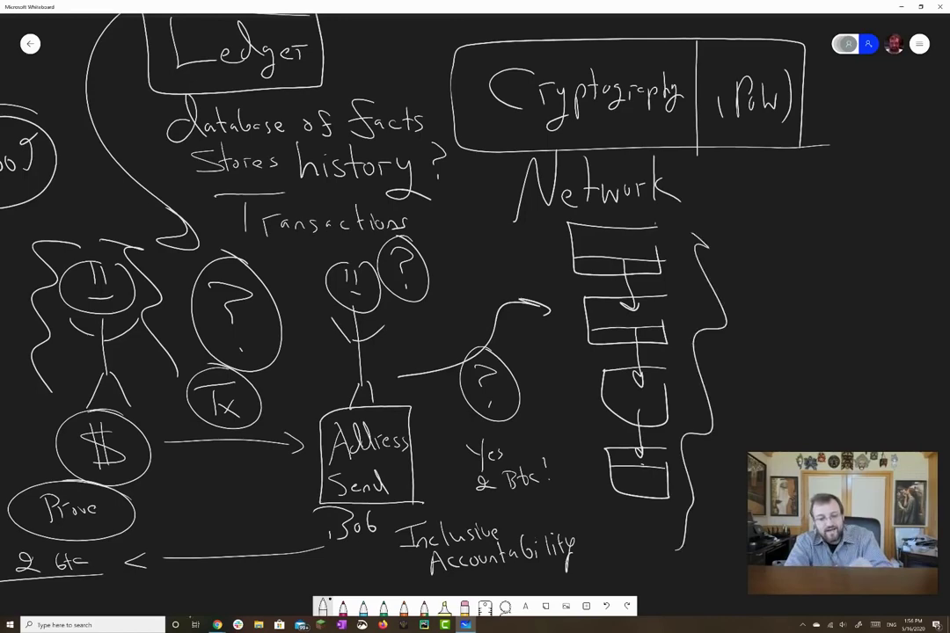
pyautogui.moveTo(539, 217)
pyautogui.mouseDown()
pyautogui.moveTo(571, 368)
pyautogui.moveTo(573, 474)
pyautogui.mouseUp()
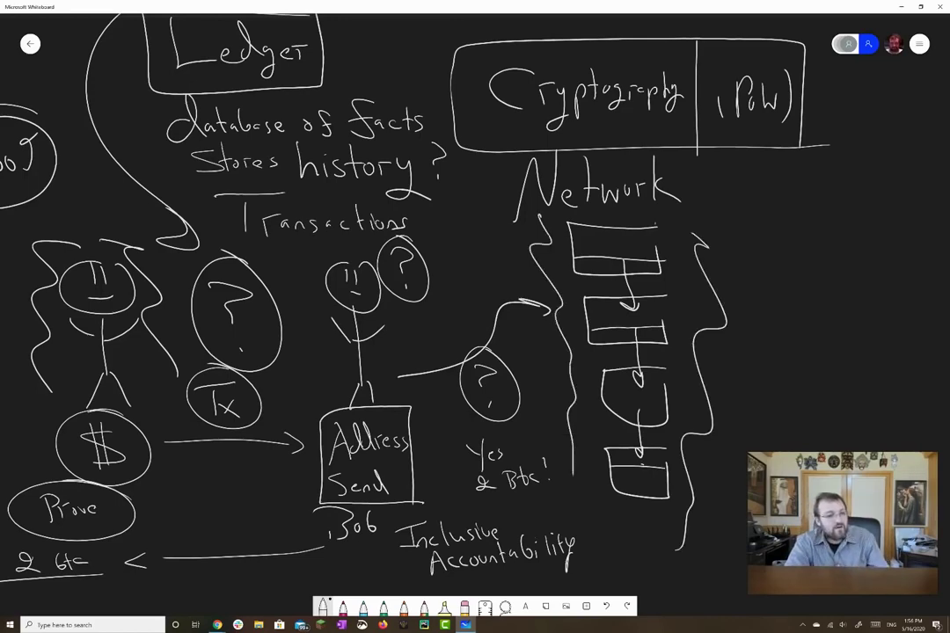
pyautogui.scroll(3, 475, 316)
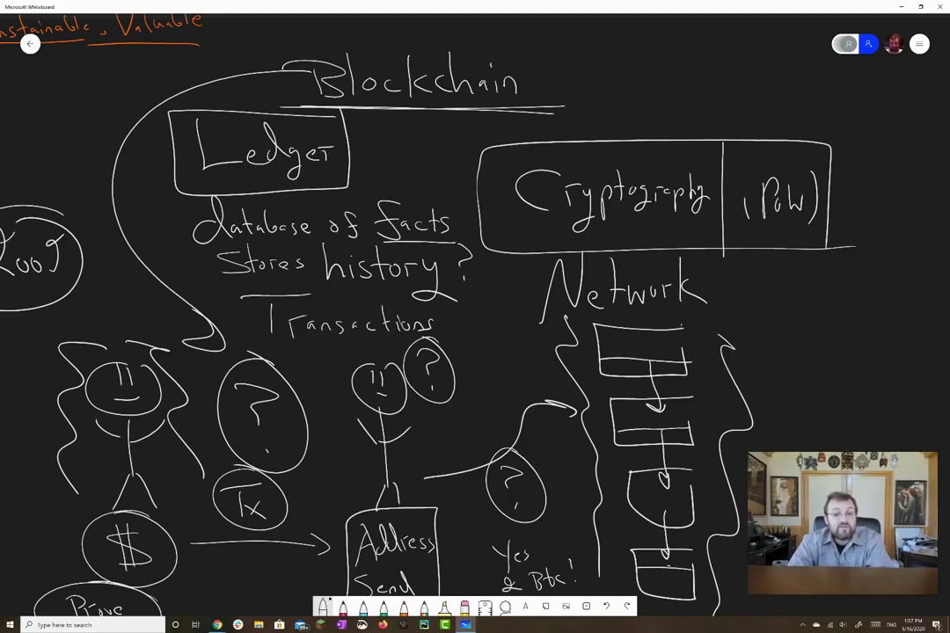
# Draw an arrow from Blockchain to the word 'Immutable'
pyautogui.moveTo(544, 82)
pyautogui.mouseDown()
pyautogui.moveTo(626, 84)
pyautogui.moveTo(607, 91)
pyautogui.mouseUp()
pyautogui.moveTo(657, 62)
pyautogui.mouseDown()
pyautogui.moveTo(657, 87)
pyautogui.moveTo(682, 53)
pyautogui.mouseUp()
pyautogui.moveTo(640, 91)
pyautogui.mouseDown()
pyautogui.moveTo(748, 77)
pyautogui.moveTo(760, 94)
pyautogui.mouseUp()
pyautogui.moveTo(752, 77); pyautogui.dragTo(790, 93)
pyautogui.moveTo(796, 63)
pyautogui.mouseDown()
pyautogui.moveTo(798, 93)
pyautogui.moveTo(814, 94)
pyautogui.mouseUp()
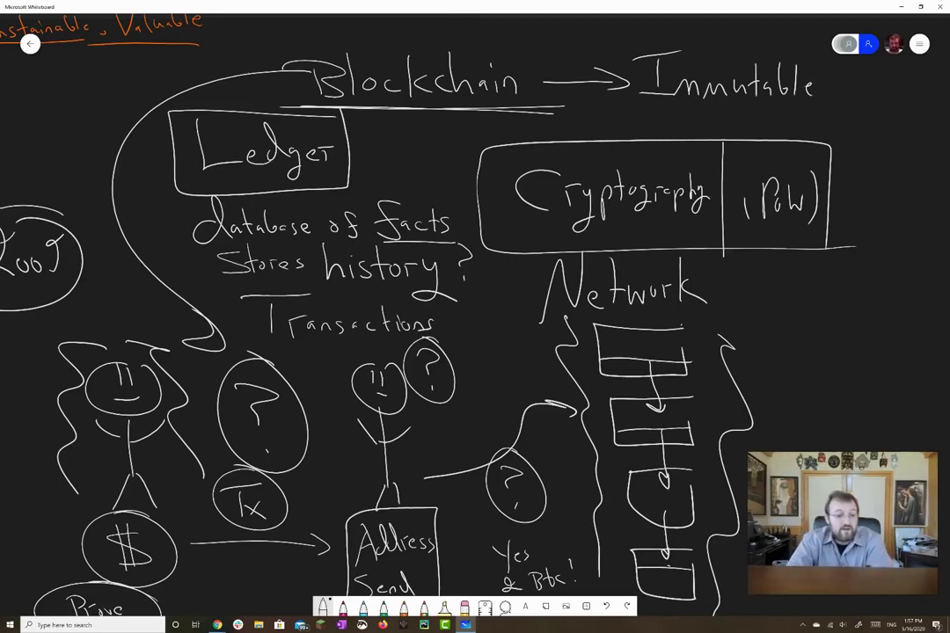
# Enclose 'Inclusive Accountability' in a large hand-drawn ellipse
pyautogui.scroll(-5, 475, 317)
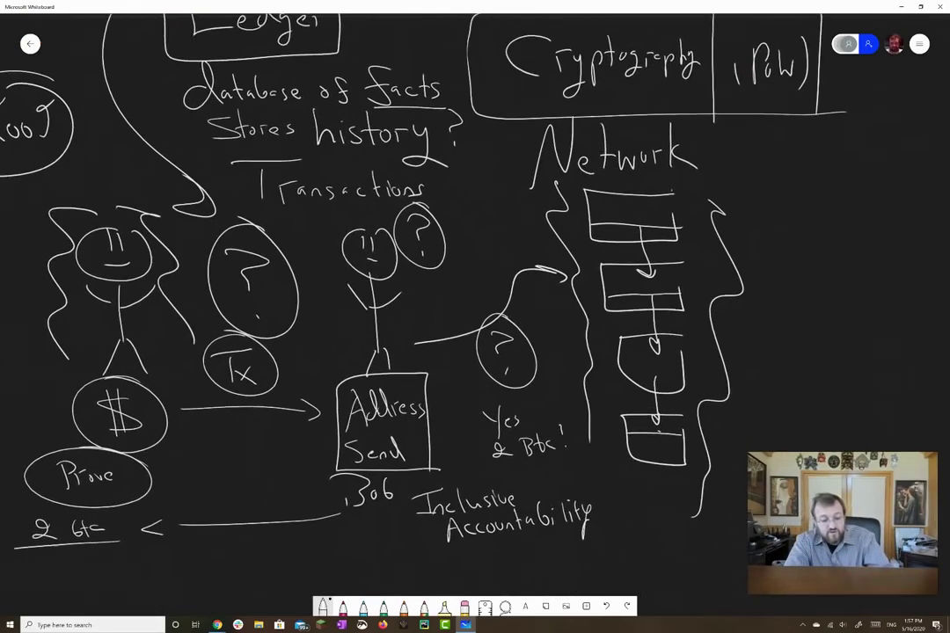
pyautogui.moveTo(638, 493)
pyautogui.mouseDown()
pyautogui.moveTo(599, 444)
pyautogui.moveTo(409, 522)
pyautogui.moveTo(585, 436)
pyautogui.mouseUp()
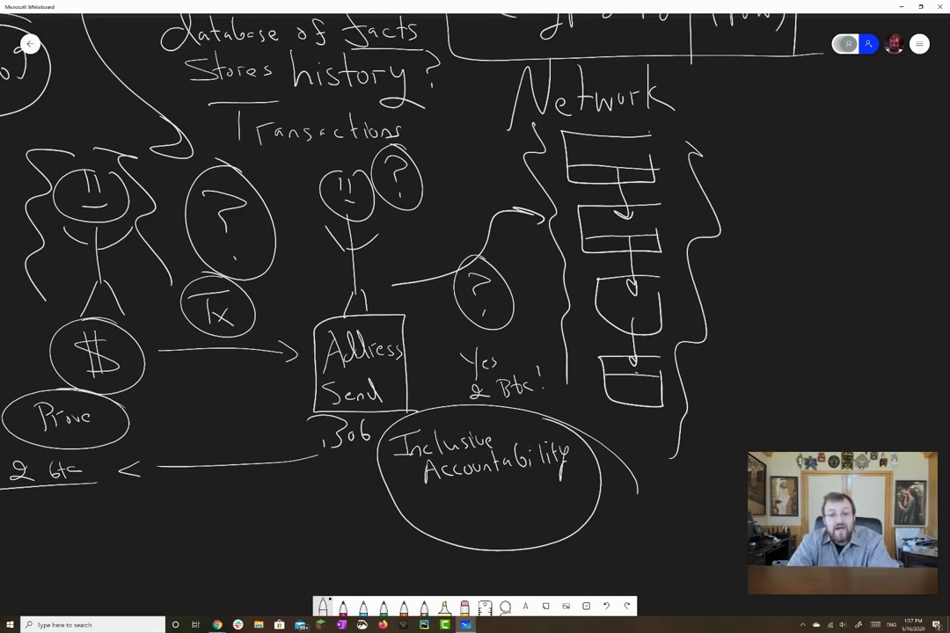
pyautogui.scroll(1, 475, 299)
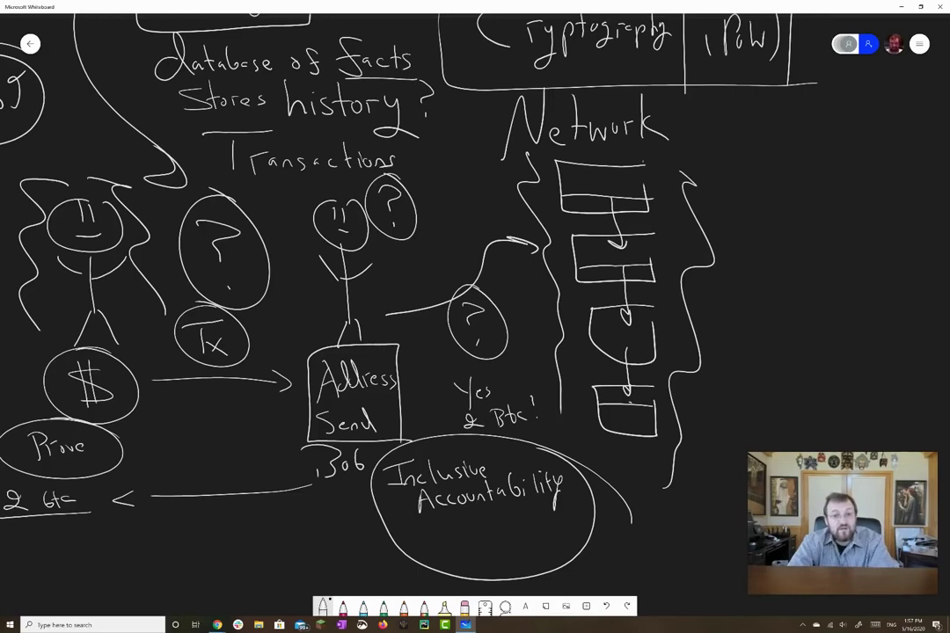
# Circle the word Blockchain in orange ink
pyautogui.scroll(5, 475, 317)
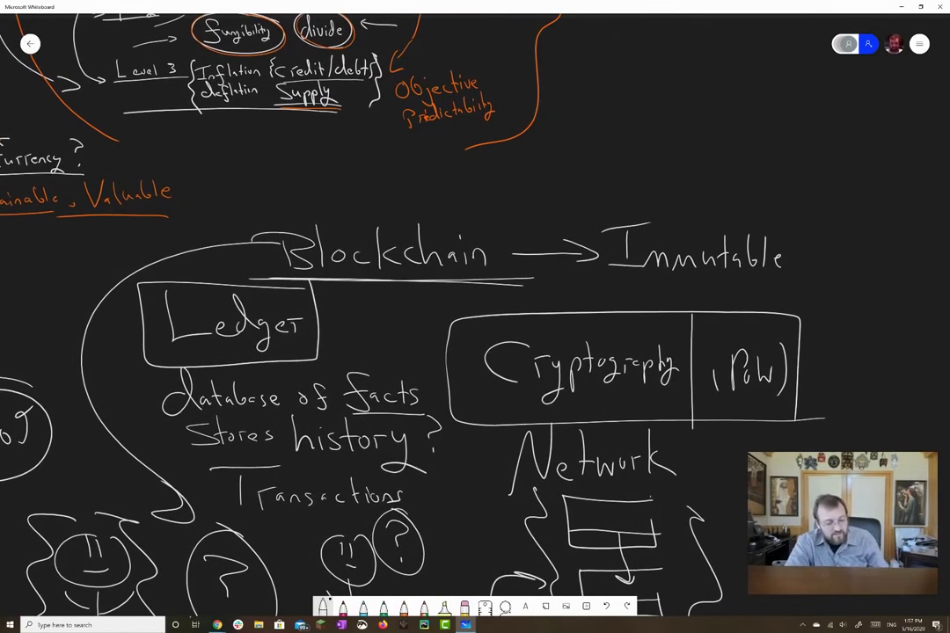
pyautogui.click(403, 607)
pyautogui.moveTo(471, 217)
pyautogui.mouseDown()
pyautogui.moveTo(231, 202)
pyautogui.moveTo(280, 292)
pyautogui.moveTo(510, 274)
pyautogui.moveTo(403, 212)
pyautogui.mouseUp()
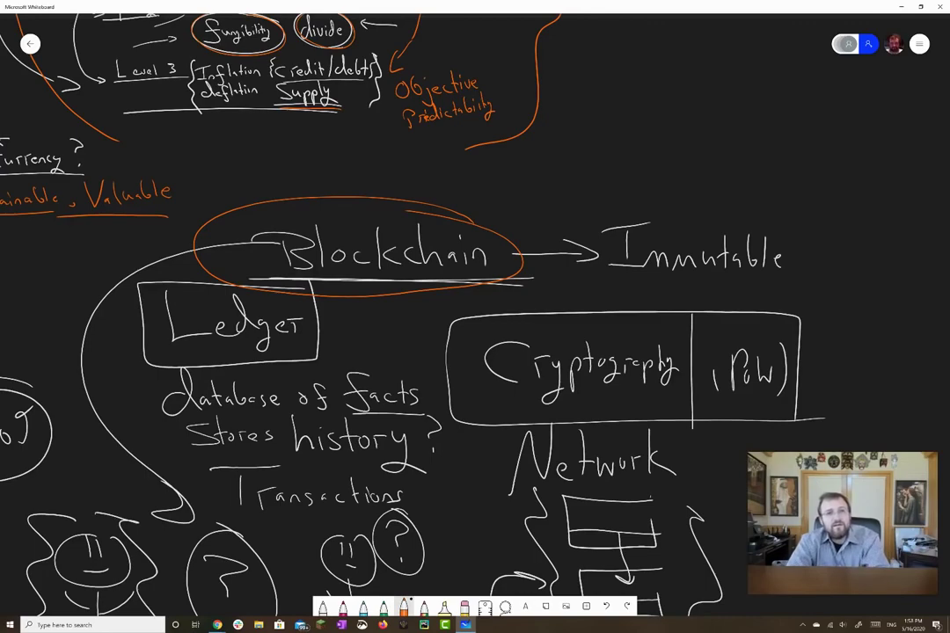
# Draw an orange divider line across the board and write an underlined 'Blockchain' heading below it
pyautogui.scroll(-8, 475, 316)
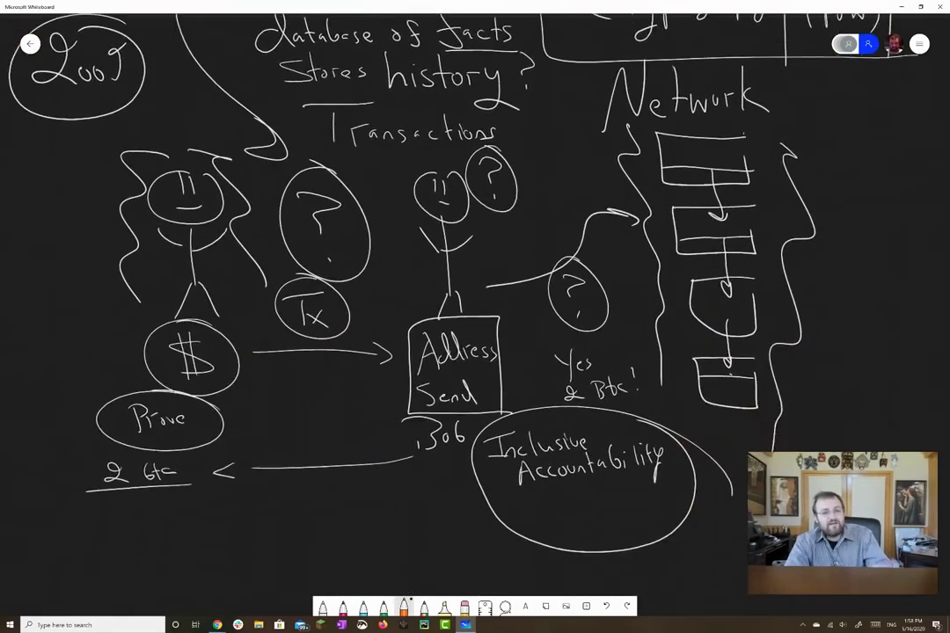
pyautogui.moveTo(823, 385)
pyautogui.mouseDown()
pyautogui.moveTo(44, 395)
pyautogui.moveTo(141, 411)
pyautogui.moveTo(104, 451)
pyautogui.mouseUp()
pyautogui.moveTo(104, 420); pyautogui.dragTo(105, 450)
pyautogui.moveTo(156, 414)
pyautogui.mouseDown()
pyautogui.moveTo(159, 445)
pyautogui.moveTo(178, 431)
pyautogui.moveTo(191, 444)
pyautogui.mouseUp()
pyautogui.moveTo(225, 413)
pyautogui.mouseDown()
pyautogui.moveTo(252, 446)
pyautogui.moveTo(323, 436)
pyautogui.mouseUp()
pyautogui.moveTo(329, 422)
pyautogui.mouseDown()
pyautogui.moveTo(330, 433)
pyautogui.moveTo(349, 433)
pyautogui.moveTo(48, 456)
pyautogui.mouseUp()
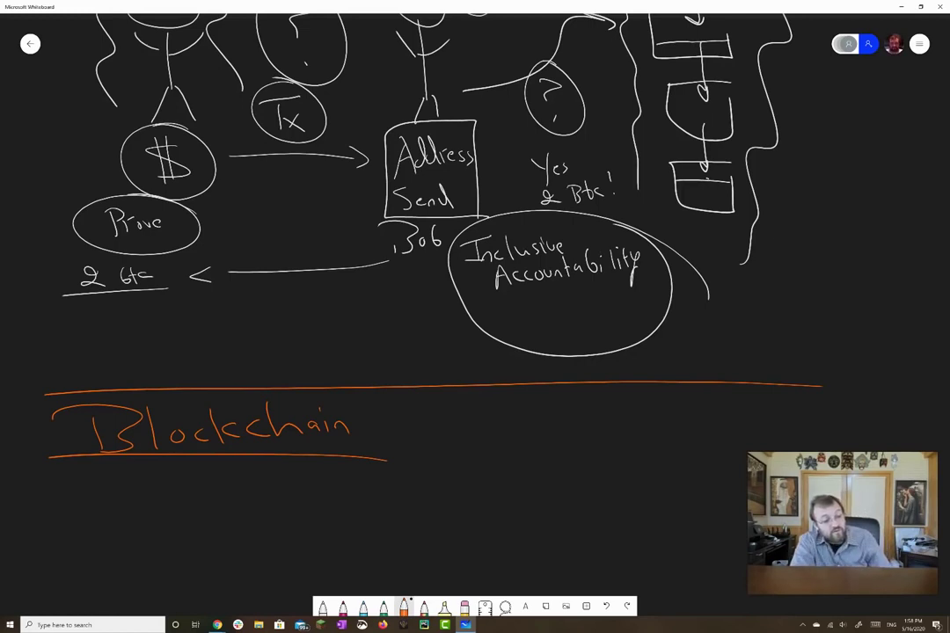
# Write 'Voting' in orange beneath the Blockchain heading and underline it
pyautogui.moveTo(138, 465)
pyautogui.mouseDown()
pyautogui.moveTo(158, 519)
pyautogui.moveTo(172, 465)
pyautogui.moveTo(185, 500)
pyautogui.moveTo(207, 517)
pyautogui.mouseUp()
pyautogui.moveTo(195, 498)
pyautogui.mouseDown()
pyautogui.moveTo(216, 494)
pyautogui.moveTo(227, 519)
pyautogui.mouseUp()
pyautogui.moveTo(234, 519)
pyautogui.mouseDown()
pyautogui.moveTo(264, 517)
pyautogui.moveTo(260, 526)
pyautogui.mouseUp()
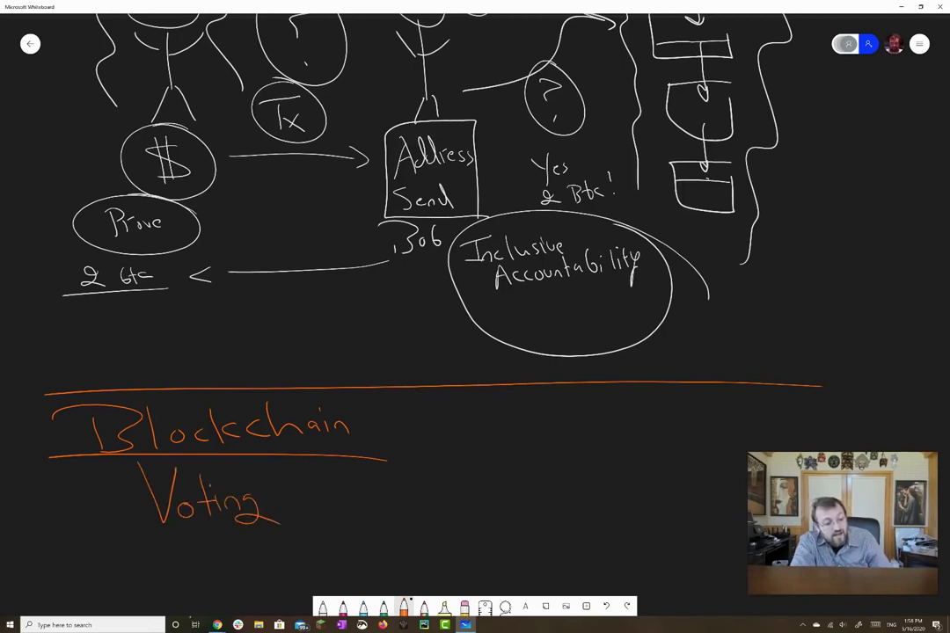
pyautogui.moveTo(132, 535); pyautogui.dragTo(314, 543)
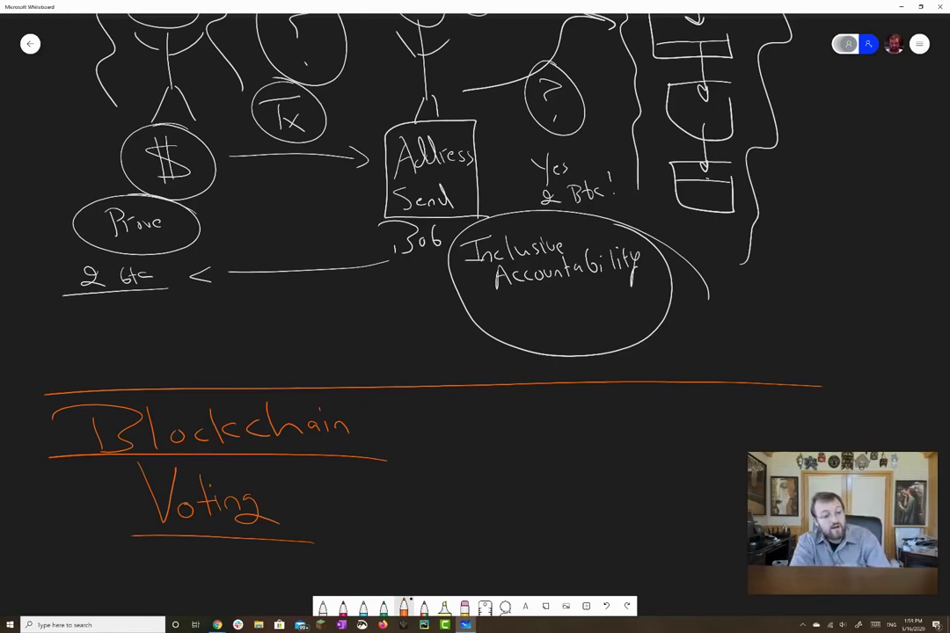
# Write 'Property' in orange to the right of Voting and underline it
pyautogui.moveTo(340, 485)
pyautogui.mouseDown()
pyautogui.moveTo(342, 526)
pyautogui.moveTo(365, 523)
pyautogui.moveTo(387, 500)
pyautogui.moveTo(445, 519)
pyautogui.moveTo(458, 503)
pyautogui.moveTo(466, 519)
pyautogui.moveTo(473, 501)
pyautogui.mouseUp()
pyautogui.moveTo(476, 500); pyautogui.dragTo(489, 523)
pyautogui.moveTo(378, 545); pyautogui.dragTo(516, 533)
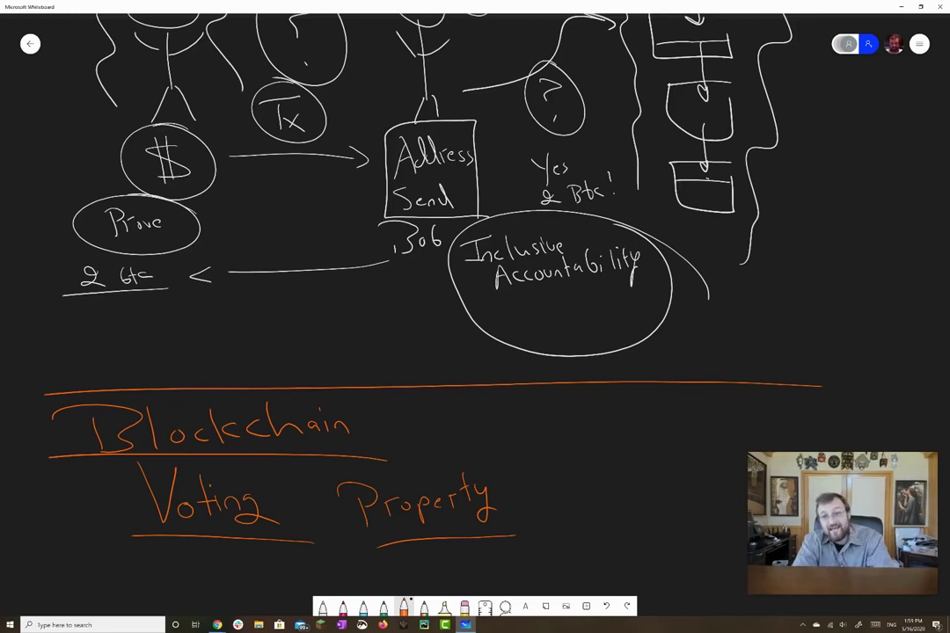
# Add an underlined orange 'Finance' beside Property and circle it
pyautogui.moveTo(440, 308); pyautogui.dragTo(339, 317)
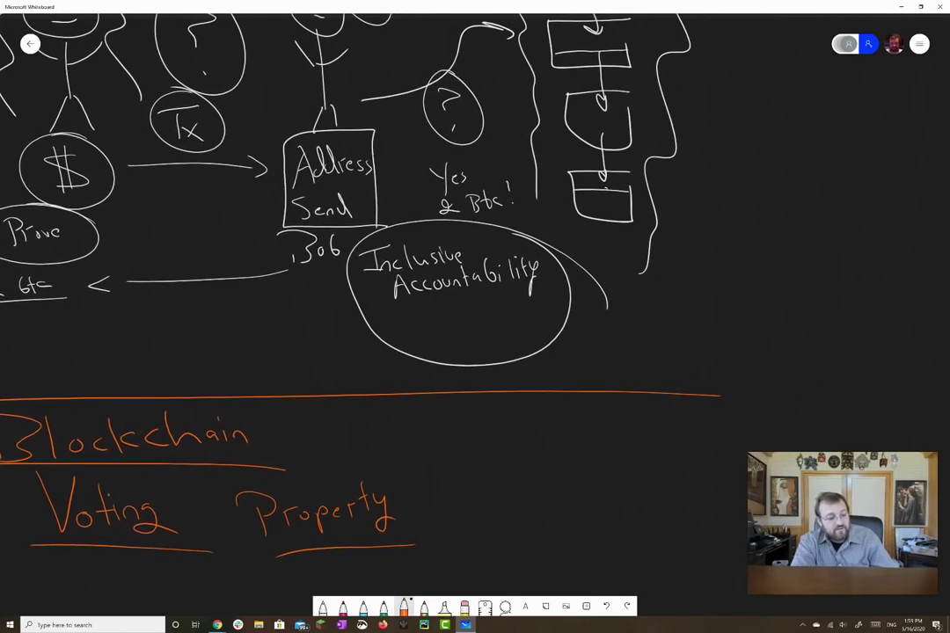
pyautogui.moveTo(491, 468)
pyautogui.mouseDown()
pyautogui.moveTo(506, 519)
pyautogui.moveTo(471, 528)
pyautogui.mouseUp()
pyautogui.moveTo(498, 466)
pyautogui.mouseDown()
pyautogui.moveTo(511, 533)
pyautogui.moveTo(547, 509)
pyautogui.moveTo(612, 498)
pyautogui.mouseUp()
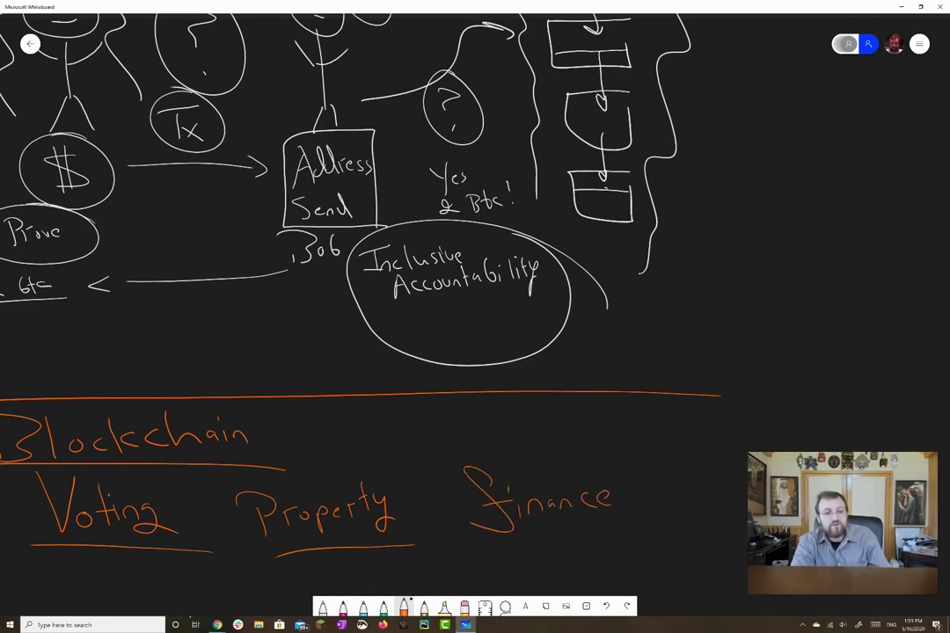
pyautogui.moveTo(470, 550); pyautogui.dragTo(630, 533)
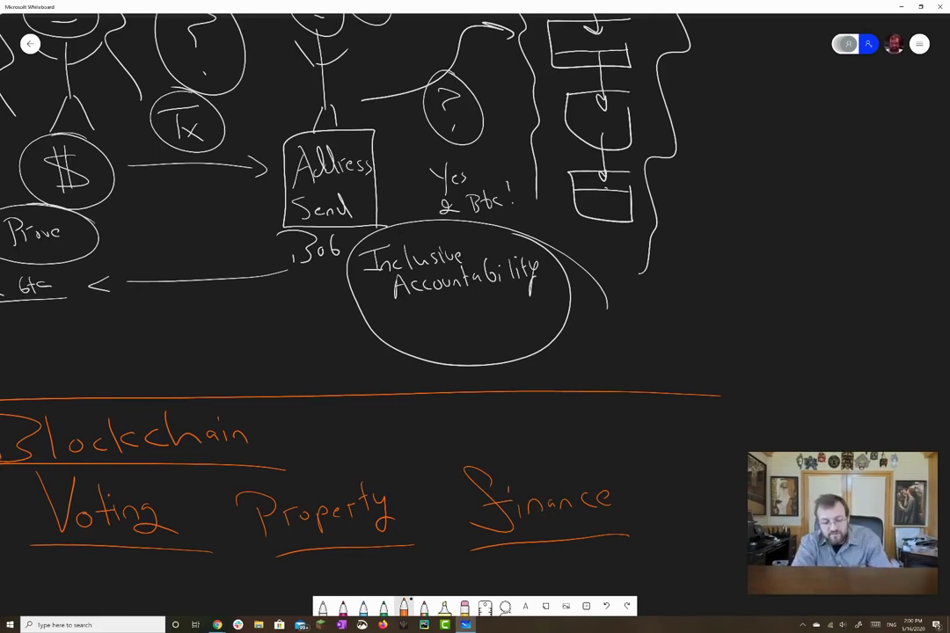
pyautogui.moveTo(528, 446)
pyautogui.mouseDown()
pyautogui.moveTo(453, 455)
pyautogui.moveTo(510, 552)
pyautogui.moveTo(572, 445)
pyautogui.moveTo(515, 447)
pyautogui.mouseUp()
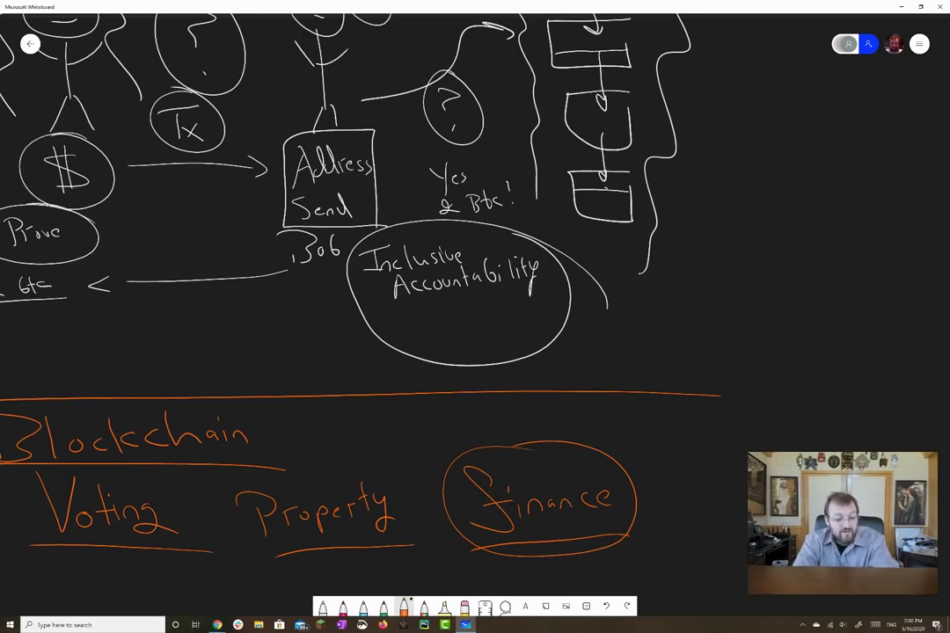
# Handwrite 'Supply Chains' in orange under Voting and underline it
pyautogui.moveTo(440, 308); pyautogui.dragTo(539, 183)
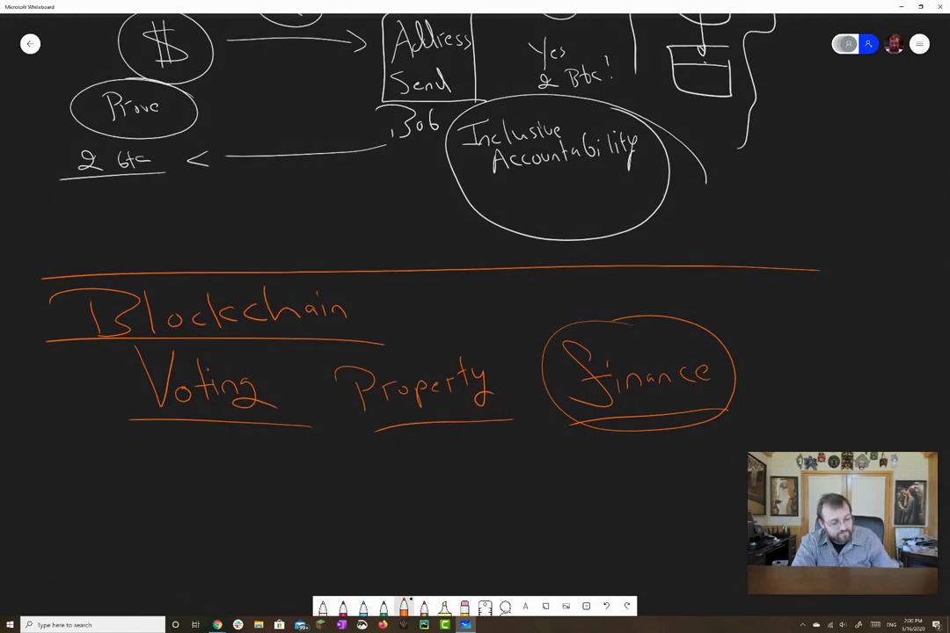
pyautogui.moveTo(143, 470)
pyautogui.mouseDown()
pyautogui.moveTo(99, 490)
pyautogui.moveTo(160, 489)
pyautogui.moveTo(174, 475)
pyautogui.moveTo(216, 485)
pyautogui.mouseUp()
pyautogui.moveTo(220, 482)
pyautogui.mouseDown()
pyautogui.moveTo(224, 464)
pyautogui.moveTo(237, 480)
pyautogui.moveTo(231, 499)
pyautogui.mouseUp()
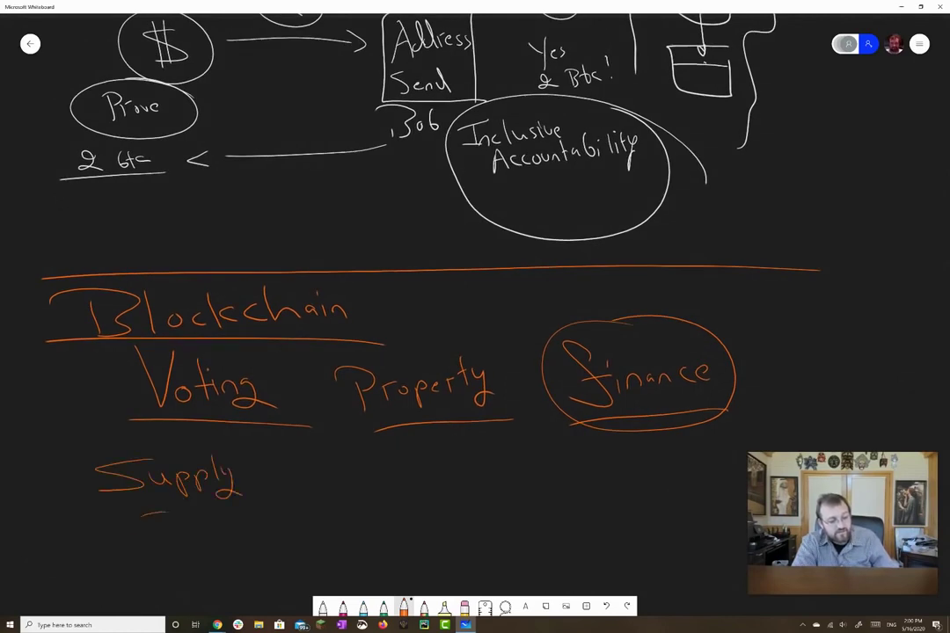
pyautogui.moveTo(151, 516); pyautogui.dragTo(137, 533)
pyautogui.moveTo(182, 509)
pyautogui.mouseDown()
pyautogui.moveTo(185, 528)
pyautogui.moveTo(222, 528)
pyautogui.mouseUp()
pyautogui.moveTo(227, 528); pyautogui.dragTo(243, 528)
pyautogui.moveTo(106, 551); pyautogui.dragTo(265, 533)
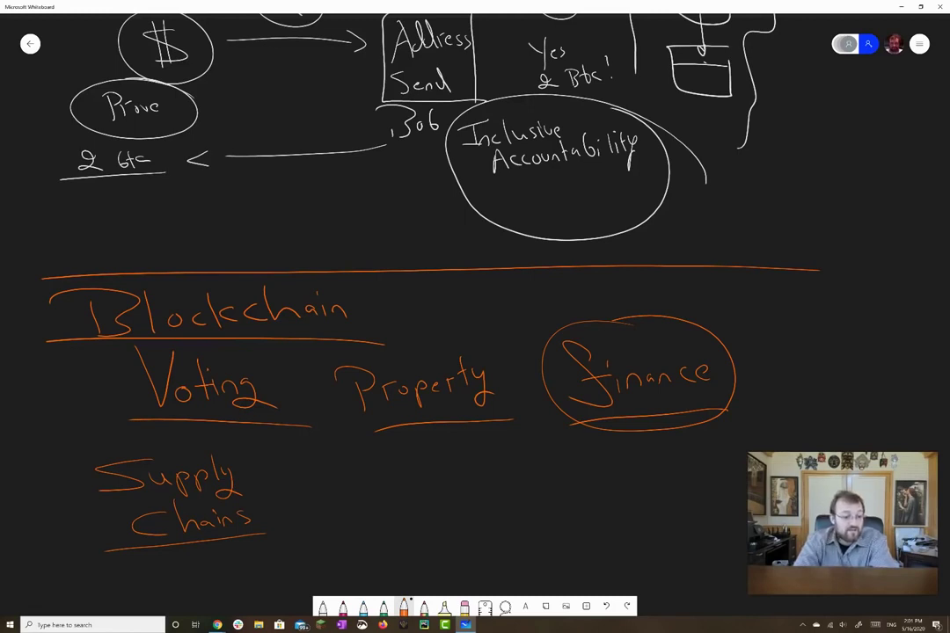
# Write 'Identity' in orange to the right of Supply Chains and underline it
pyautogui.moveTo(360, 464); pyautogui.dragTo(363, 503)
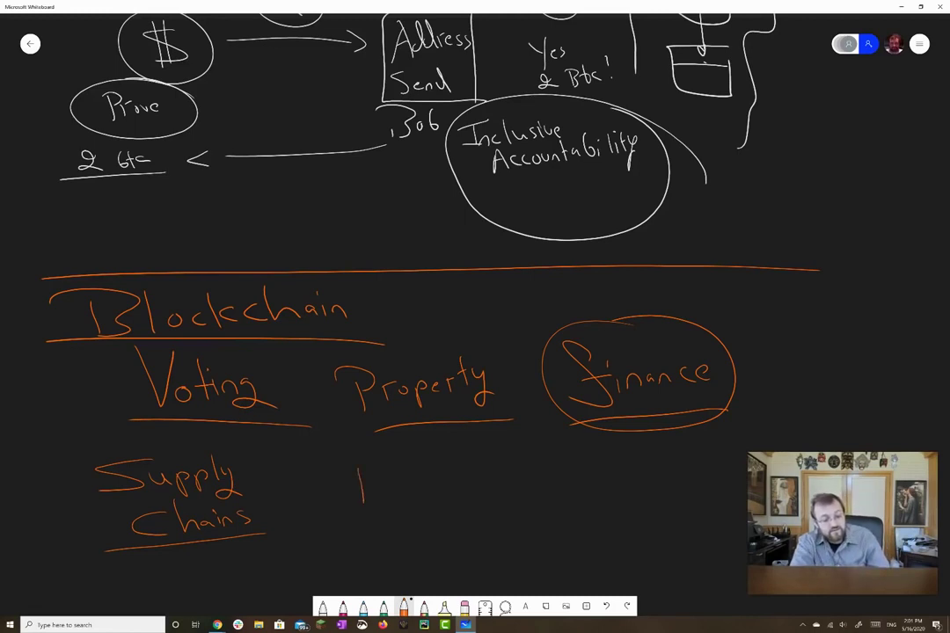
pyautogui.moveTo(319, 473); pyautogui.dragTo(400, 459)
pyautogui.moveTo(327, 505)
pyautogui.mouseDown()
pyautogui.moveTo(476, 501)
pyautogui.moveTo(482, 479)
pyautogui.mouseUp()
pyautogui.moveTo(484, 482)
pyautogui.mouseDown()
pyautogui.moveTo(484, 500)
pyautogui.moveTo(500, 502)
pyautogui.moveTo(510, 477)
pyautogui.mouseUp()
pyautogui.moveTo(508, 479)
pyautogui.mouseDown()
pyautogui.moveTo(524, 480)
pyautogui.moveTo(517, 519)
pyautogui.mouseUp()
pyautogui.moveTo(322, 519); pyautogui.dragTo(574, 531)
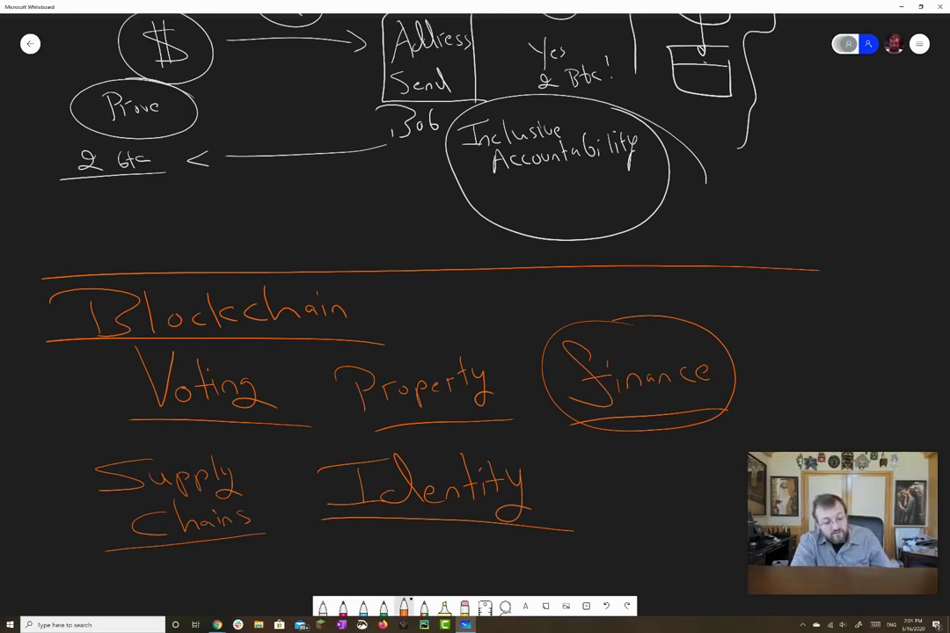
# Write 'PII' under Identity with an underline beneath it
pyautogui.moveTo(351, 559)
pyautogui.mouseDown()
pyautogui.moveTo(353, 544)
pyautogui.moveTo(388, 557)
pyautogui.moveTo(400, 530)
pyautogui.mouseUp()
pyautogui.moveTo(373, 560)
pyautogui.mouseDown()
pyautogui.moveTo(421, 556)
pyautogui.moveTo(431, 528)
pyautogui.mouseUp()
pyautogui.moveTo(410, 559); pyautogui.dragTo(431, 557)
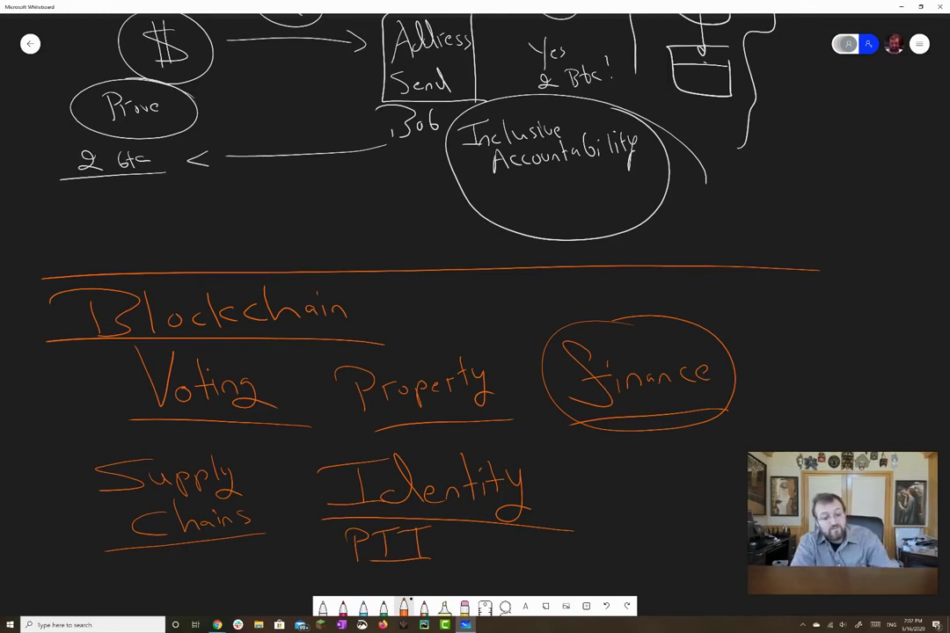
pyautogui.moveTo(440, 308); pyautogui.dragTo(420, 255)
pyautogui.moveTo(546, 526); pyautogui.dragTo(346, 531)
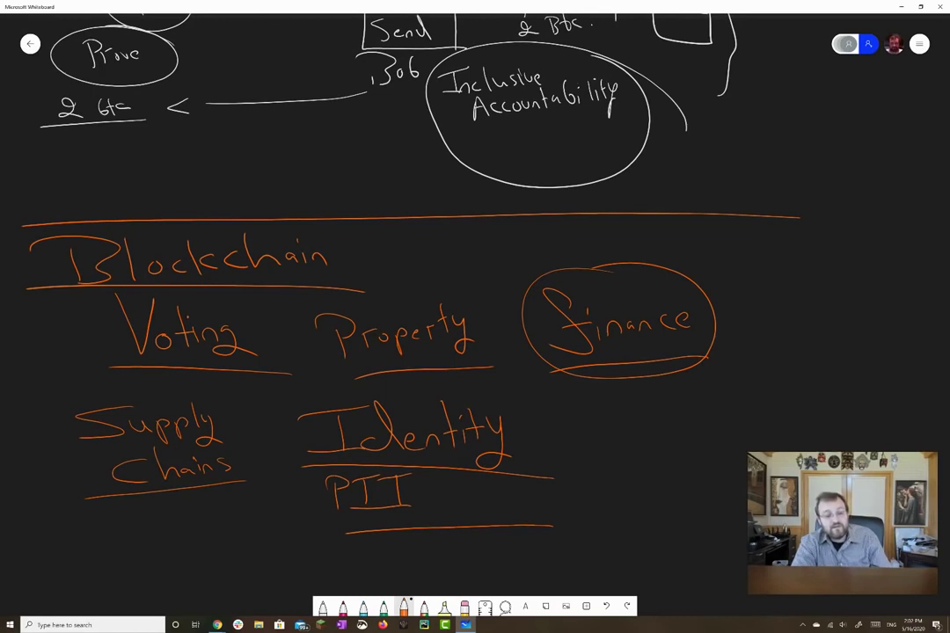
# Write 'Disintermediation' in orange below PII and underline it
pyautogui.moveTo(440, 308); pyautogui.dragTo(474, 241)
pyautogui.moveTo(242, 497)
pyautogui.mouseDown()
pyautogui.moveTo(222, 504)
pyautogui.moveTo(262, 519)
pyautogui.moveTo(341, 517)
pyautogui.mouseUp()
pyautogui.moveTo(331, 501)
pyautogui.mouseDown()
pyautogui.moveTo(362, 511)
pyautogui.moveTo(374, 502)
pyautogui.mouseUp()
pyautogui.moveTo(379, 512); pyautogui.dragTo(406, 510)
pyautogui.moveTo(409, 506)
pyautogui.mouseDown()
pyautogui.moveTo(419, 510)
pyautogui.moveTo(428, 480)
pyautogui.moveTo(437, 505)
pyautogui.mouseUp()
pyautogui.moveTo(451, 496); pyautogui.dragTo(457, 504)
pyautogui.moveTo(452, 495); pyautogui.dragTo(491, 507)
pyautogui.moveTo(495, 498)
pyautogui.mouseDown()
pyautogui.moveTo(509, 506)
pyautogui.moveTo(201, 530)
pyautogui.mouseUp()
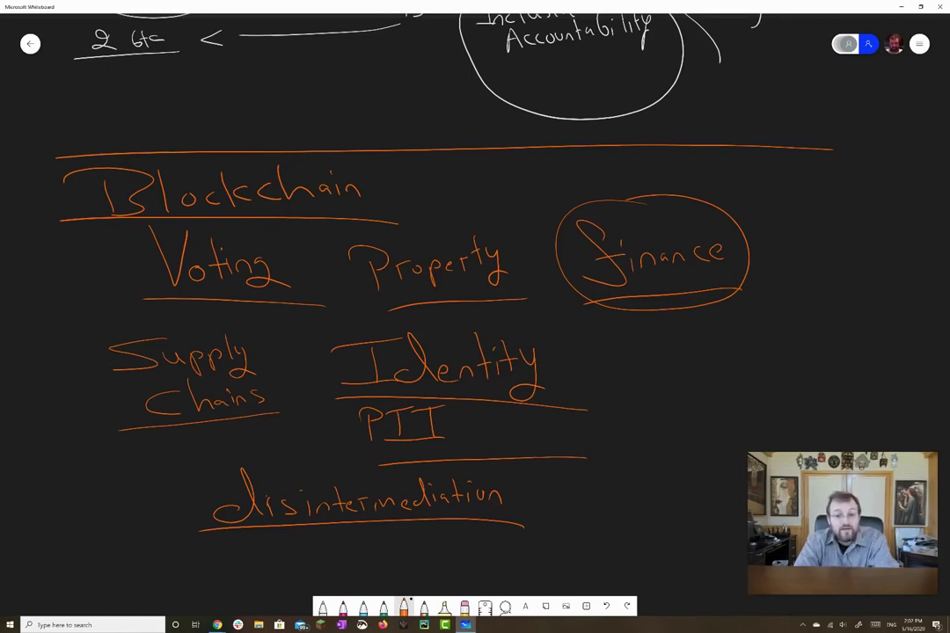
# Draw orange wavy braces down the left and right sides of the Blockchain list
pyautogui.moveTo(78, 246)
pyautogui.mouseDown()
pyautogui.moveTo(44, 325)
pyautogui.moveTo(101, 544)
pyautogui.mouseUp()
pyautogui.moveTo(760, 170)
pyautogui.mouseDown()
pyautogui.moveTo(778, 181)
pyautogui.moveTo(737, 371)
pyautogui.moveTo(679, 550)
pyautogui.mouseUp()
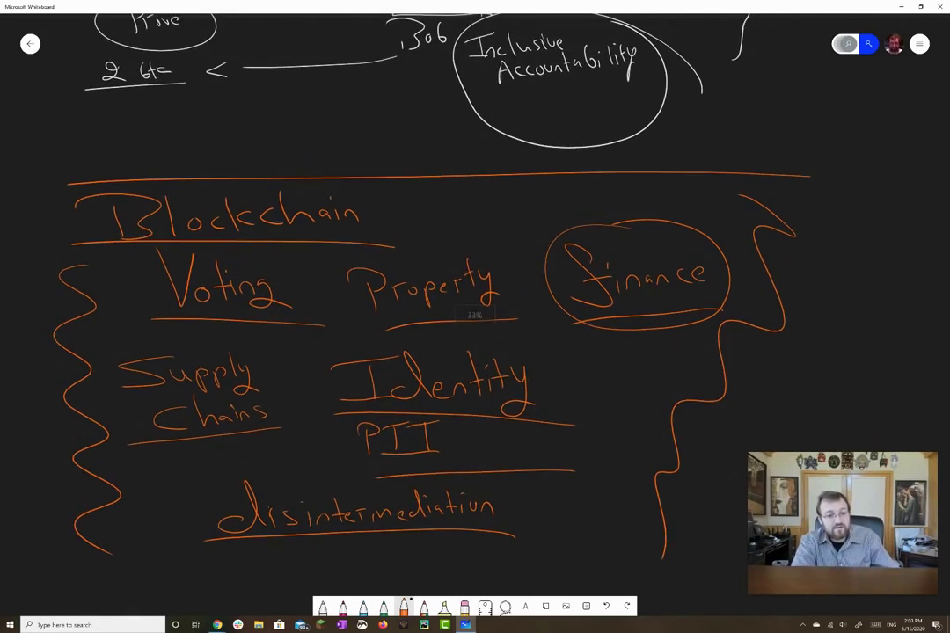
# In white ink, draw a connector from the top section and an arrow pointing to Blockchain
pyautogui.scroll(-3, 350, 398)
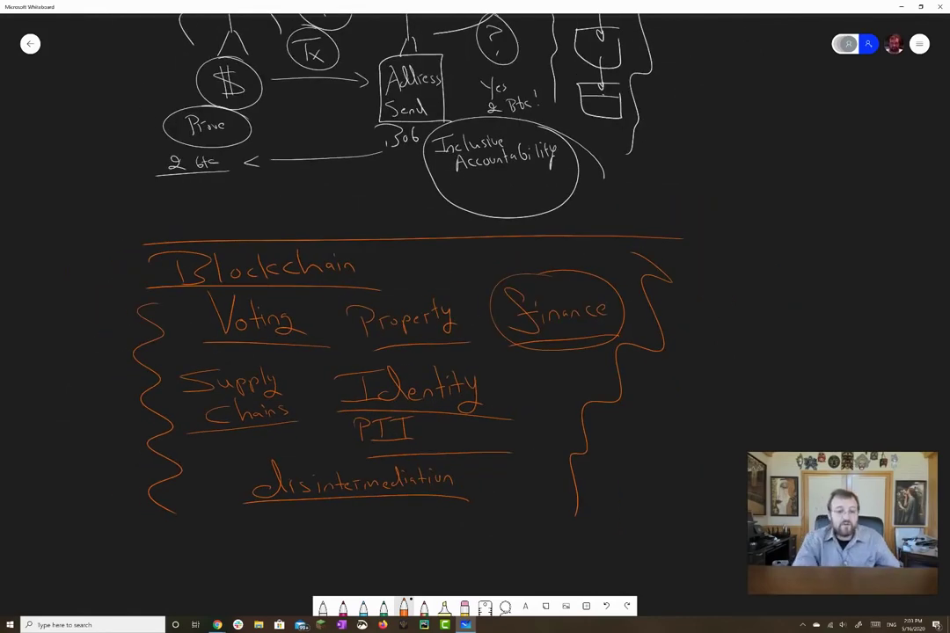
pyautogui.scroll(10, 475, 316)
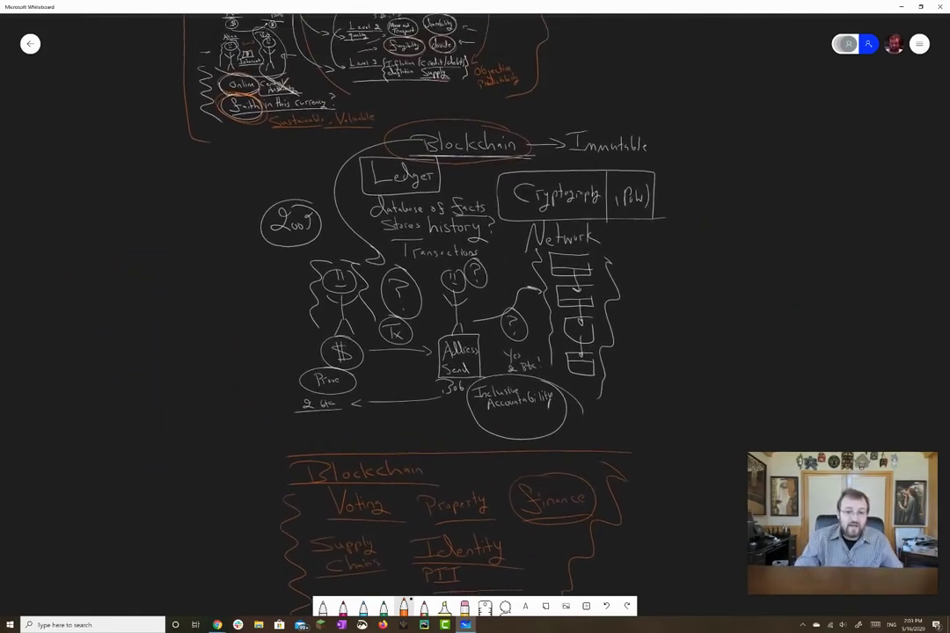
pyautogui.scroll(5, 475, 316)
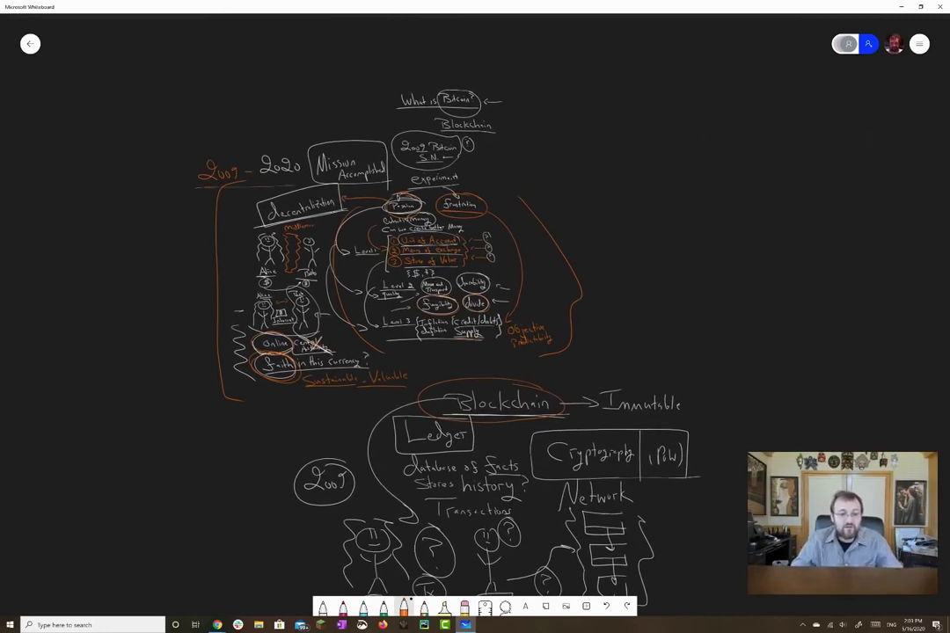
pyautogui.click(322, 607)
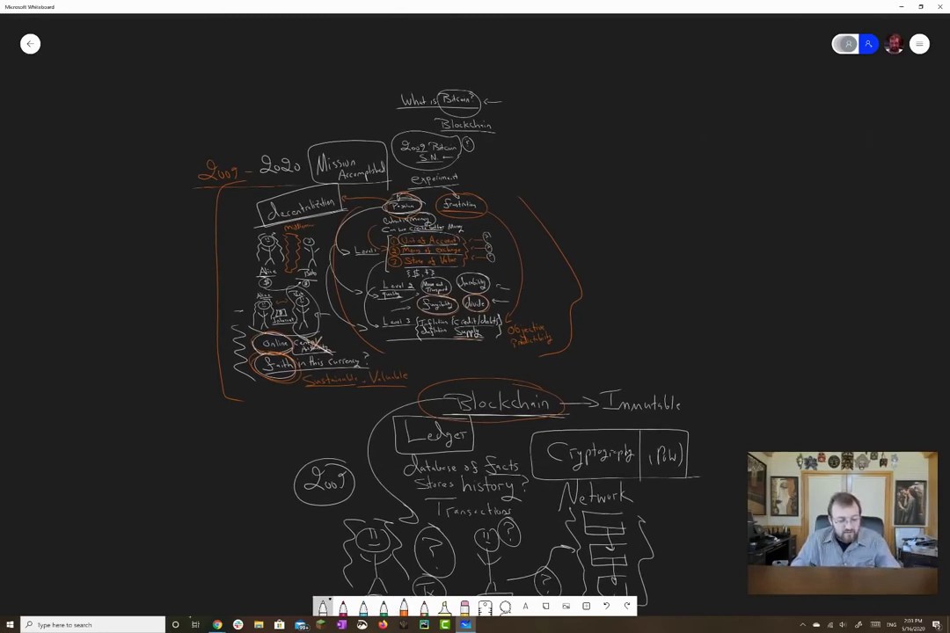
pyautogui.moveTo(508, 159)
pyautogui.mouseDown()
pyautogui.moveTo(539, 164)
pyautogui.moveTo(607, 299)
pyautogui.moveTo(576, 384)
pyautogui.mouseUp()
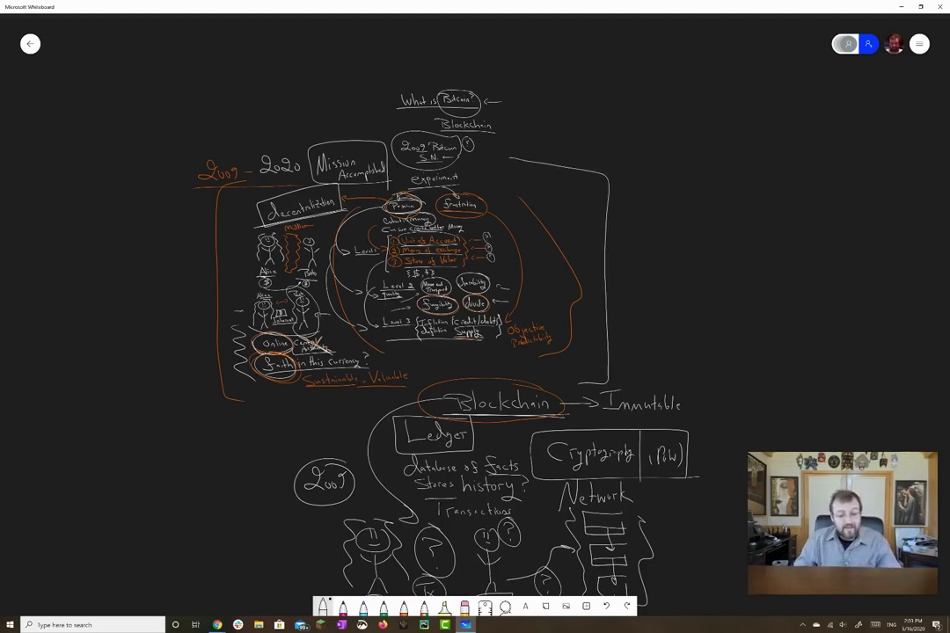
pyautogui.scroll(-3, 378, 290)
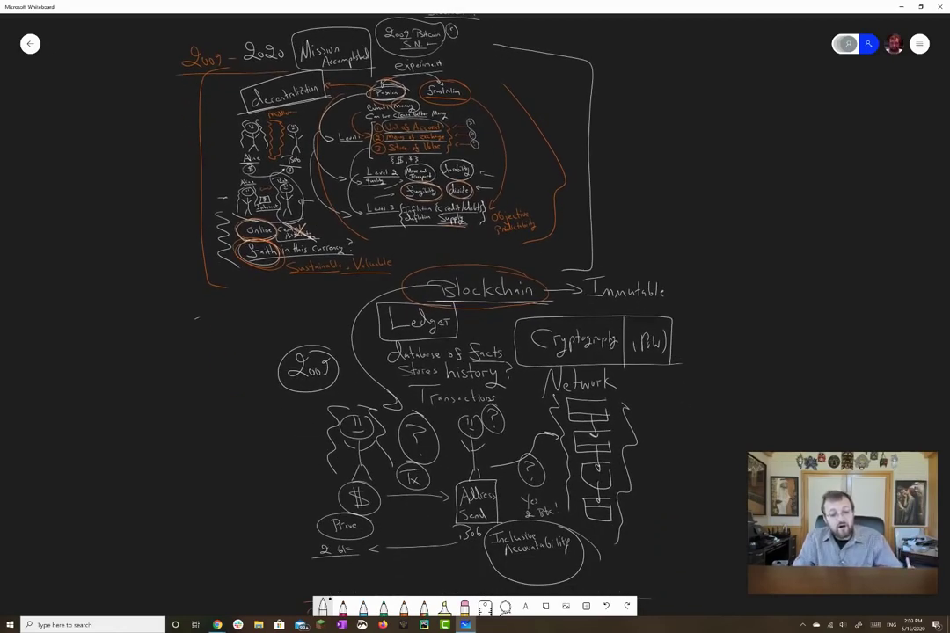
pyautogui.moveTo(195, 319); pyautogui.dragTo(365, 287)
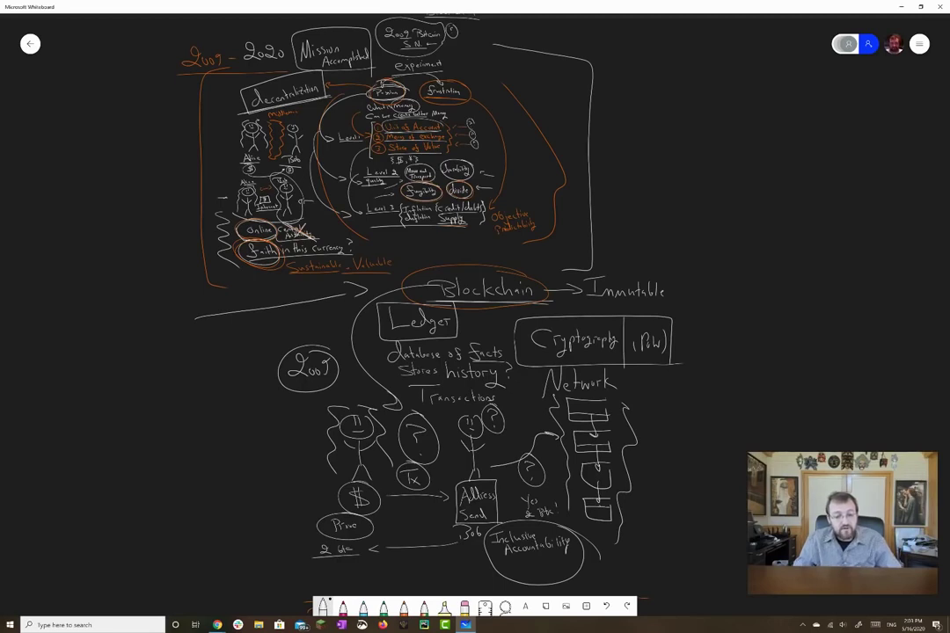
# Draw a white brace left of the list and write 'Industry' after the lower Blockchain heading
pyautogui.scroll(-5, 378, 290)
pyautogui.moveTo(239, 394)
pyautogui.mouseDown()
pyautogui.moveTo(224, 395)
pyautogui.moveTo(208, 575)
pyautogui.mouseUp()
pyautogui.moveTo(426, 426)
pyautogui.mouseDown()
pyautogui.moveTo(425, 440)
pyautogui.moveTo(433, 426)
pyautogui.mouseUp()
pyautogui.moveTo(421, 444)
pyautogui.mouseDown()
pyautogui.moveTo(445, 434)
pyautogui.moveTo(480, 443)
pyautogui.moveTo(491, 433)
pyautogui.mouseUp()
pyautogui.click(460, 438)
pyautogui.moveTo(491, 433); pyautogui.dragTo(495, 447)
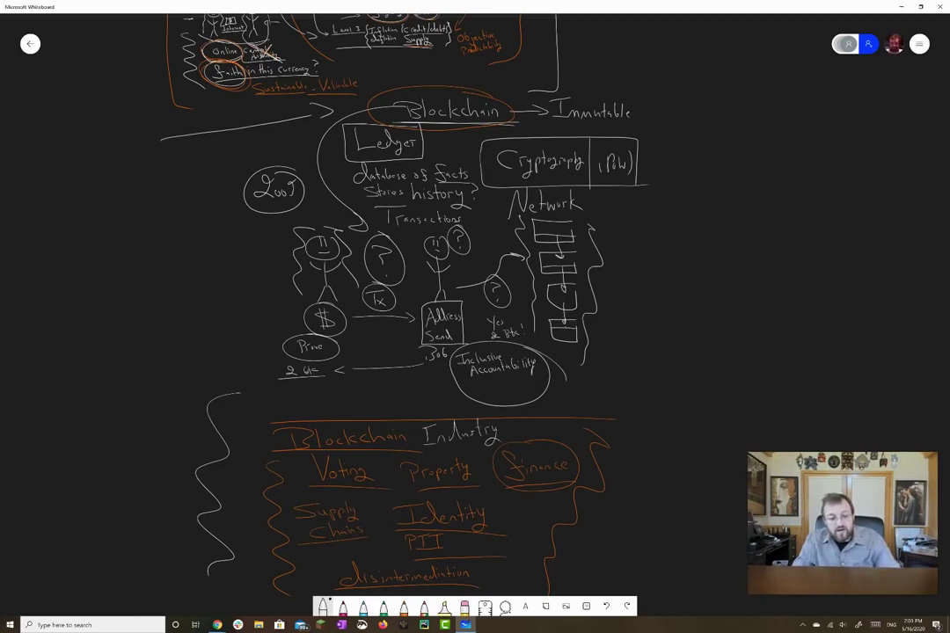
# Circle Voting, Property and Finance in white
pyautogui.scroll(-2, 475, 317)
pyautogui.moveTo(370, 382)
pyautogui.mouseDown()
pyautogui.moveTo(297, 412)
pyautogui.moveTo(368, 384)
pyautogui.mouseUp()
pyautogui.moveTo(444, 382)
pyautogui.mouseDown()
pyautogui.moveTo(400, 394)
pyautogui.moveTo(453, 383)
pyautogui.mouseUp()
pyautogui.moveTo(532, 370)
pyautogui.mouseDown()
pyautogui.moveTo(503, 411)
pyautogui.moveTo(576, 380)
pyautogui.mouseUp()
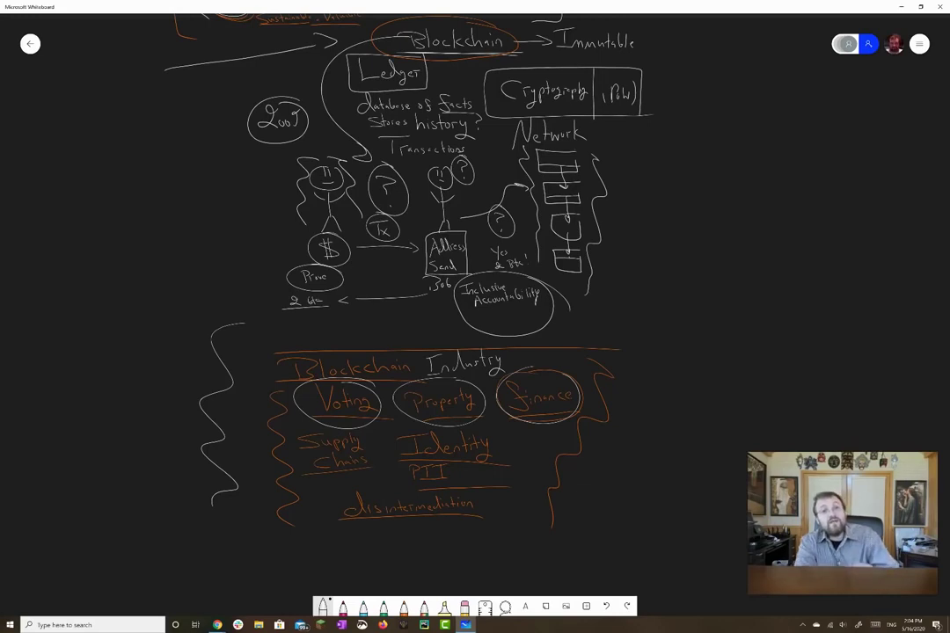
# Scroll to reveal blank space beneath the Blockchain Industry list
pyautogui.scroll(-3, 404, 264)
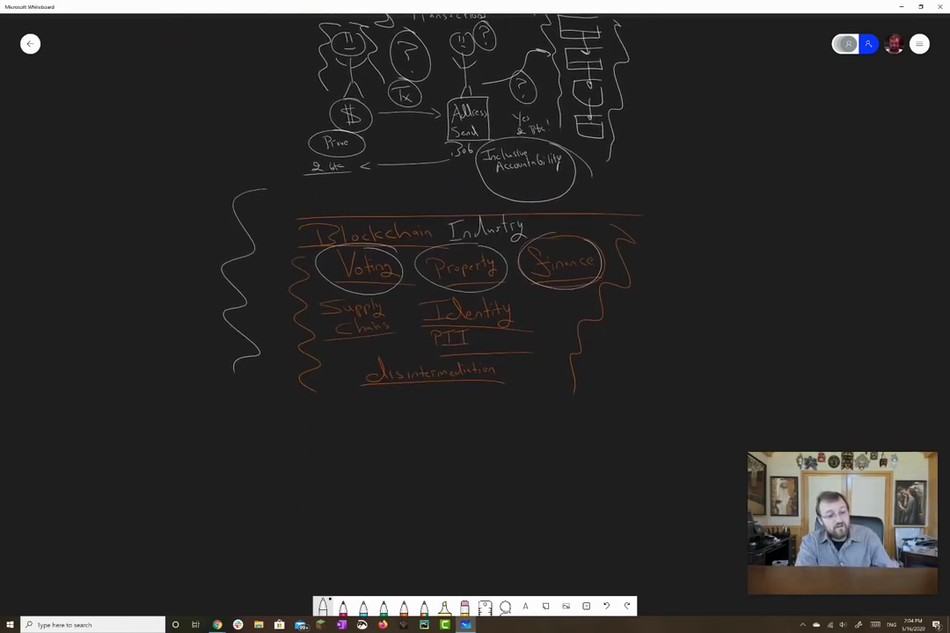
# Handwrite 'Who is in Charge?' in white below the list and underline it
pyautogui.moveTo(141, 444)
pyautogui.mouseDown()
pyautogui.moveTo(170, 471)
pyautogui.moveTo(211, 482)
pyautogui.moveTo(267, 470)
pyautogui.moveTo(526, 482)
pyautogui.mouseUp()
pyautogui.moveTo(547, 414)
pyautogui.mouseDown()
pyautogui.moveTo(577, 482)
pyautogui.moveTo(607, 480)
pyautogui.moveTo(626, 462)
pyautogui.moveTo(624, 506)
pyautogui.mouseUp()
pyautogui.moveTo(650, 466); pyautogui.dragTo(670, 475)
pyautogui.moveTo(680, 423); pyautogui.dragTo(688, 437)
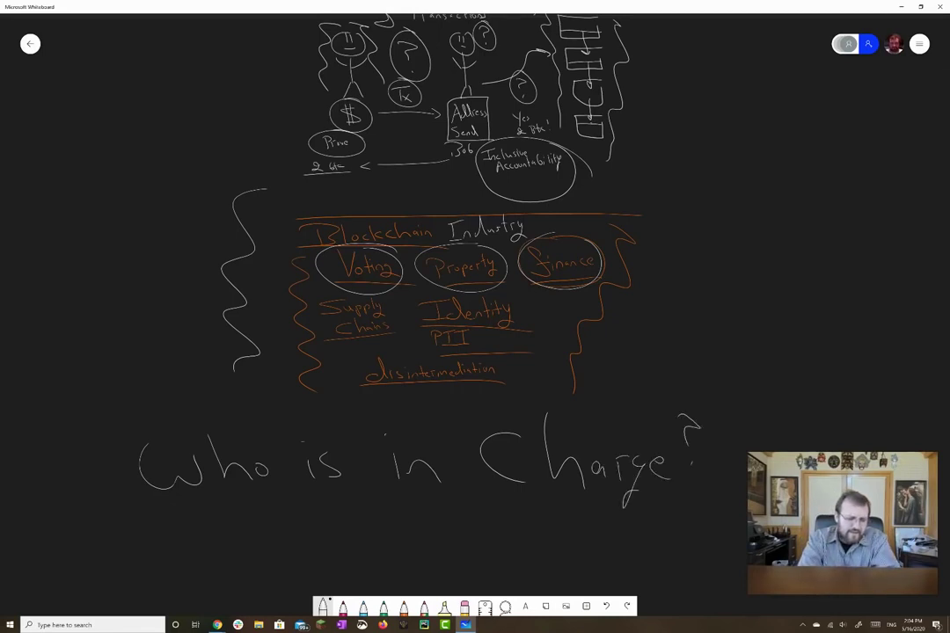
pyautogui.moveTo(704, 521)
pyautogui.mouseDown()
pyautogui.moveTo(530, 508)
pyautogui.moveTo(123, 514)
pyautogui.mouseUp()
# Glance at the pen colour choices, then circle 'Charge?' in white
pyautogui.click(324, 606)
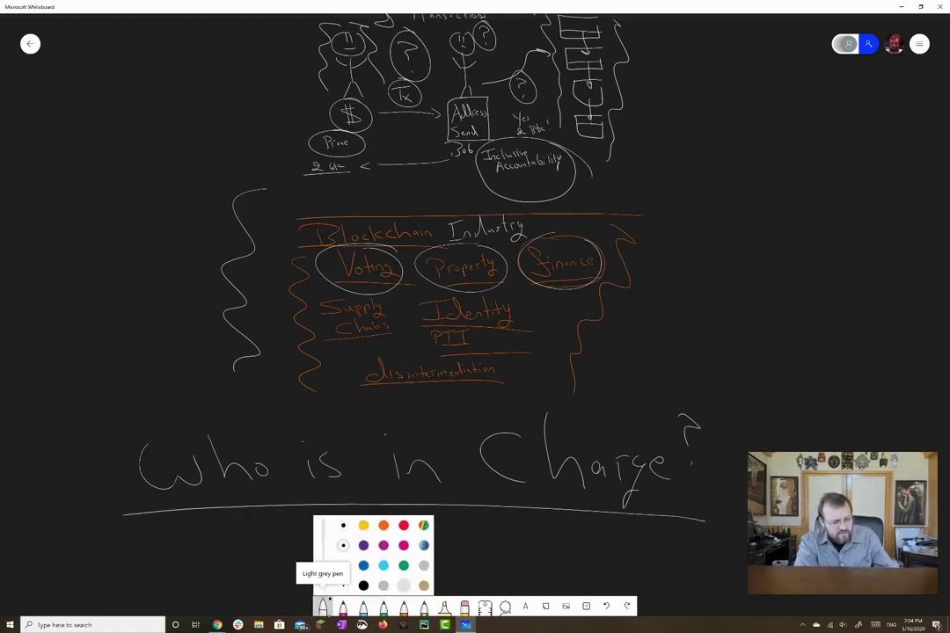
pyautogui.click(266, 540)
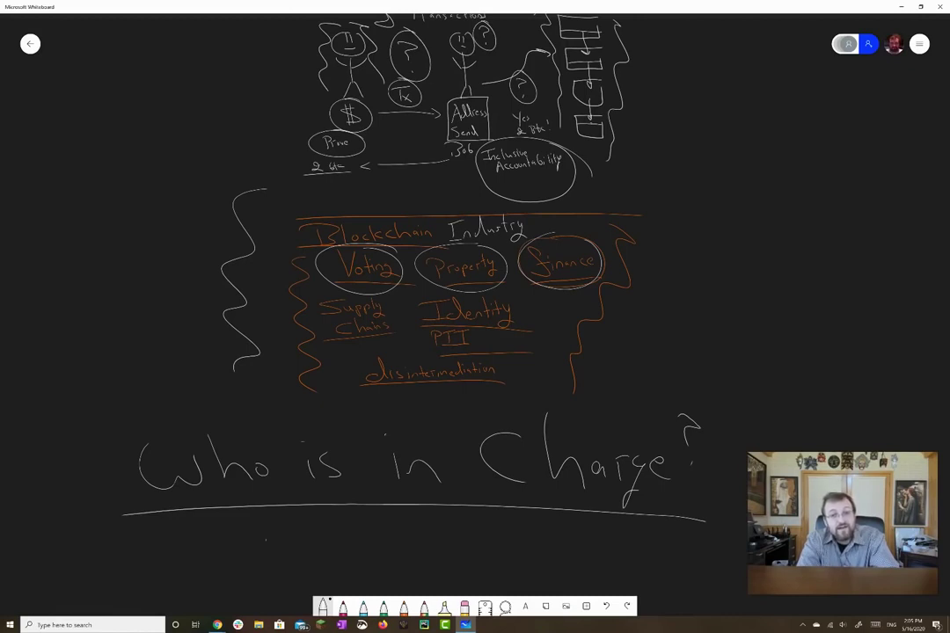
pyautogui.moveTo(520, 397)
pyautogui.mouseDown()
pyautogui.moveTo(480, 422)
pyautogui.moveTo(493, 515)
pyautogui.moveTo(669, 404)
pyautogui.moveTo(585, 403)
pyautogui.moveTo(463, 425)
pyautogui.mouseUp()
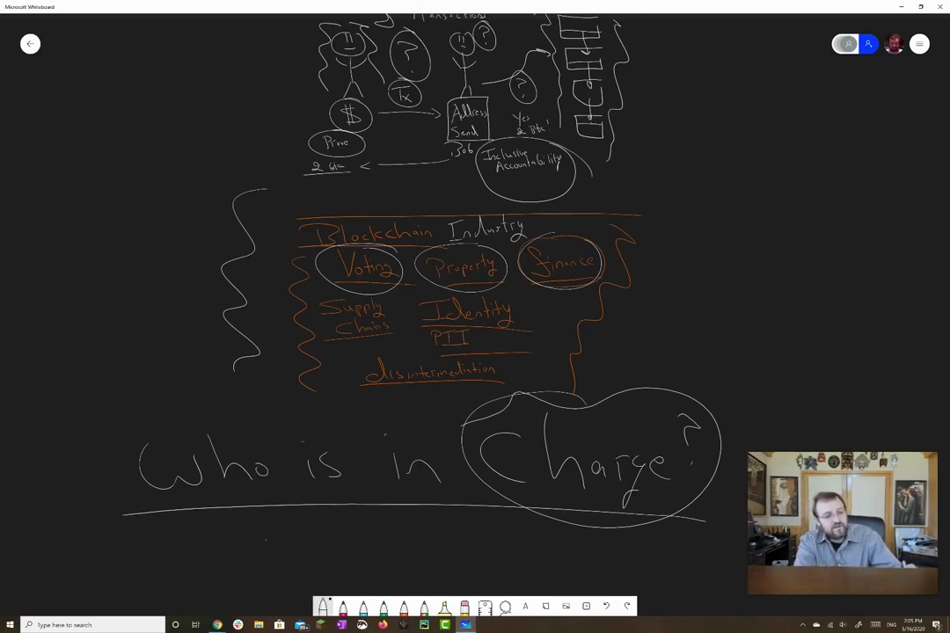
# Draw an arrow left of the white brace and write 'Trust' at the far left
pyautogui.moveTo(224, 242); pyautogui.dragTo(188, 243)
pyautogui.moveTo(60, 198); pyautogui.dragTo(72, 228)
pyautogui.moveTo(22, 202)
pyautogui.mouseDown()
pyautogui.moveTo(88, 181)
pyautogui.moveTo(76, 194)
pyautogui.moveTo(88, 207)
pyautogui.moveTo(95, 191)
pyautogui.mouseUp()
pyautogui.moveTo(109, 189)
pyautogui.mouseDown()
pyautogui.moveTo(102, 209)
pyautogui.moveTo(131, 212)
pyautogui.mouseUp()
pyautogui.moveTo(119, 192); pyautogui.dragTo(138, 181)
# Write 'Regulation' under Trust, underline it, and circle 'Trust Regulation'
pyautogui.moveTo(27, 252)
pyautogui.mouseDown()
pyautogui.moveTo(37, 281)
pyautogui.moveTo(38, 268)
pyautogui.moveTo(58, 280)
pyautogui.mouseUp()
pyautogui.moveTo(74, 271)
pyautogui.mouseDown()
pyautogui.moveTo(93, 272)
pyautogui.moveTo(95, 290)
pyautogui.moveTo(121, 246)
pyautogui.moveTo(134, 254)
pyautogui.mouseUp()
pyautogui.moveTo(128, 243); pyautogui.dragTo(144, 251)
pyautogui.moveTo(150, 243); pyautogui.dragTo(148, 245)
pyautogui.moveTo(155, 249); pyautogui.dragTo(163, 235)
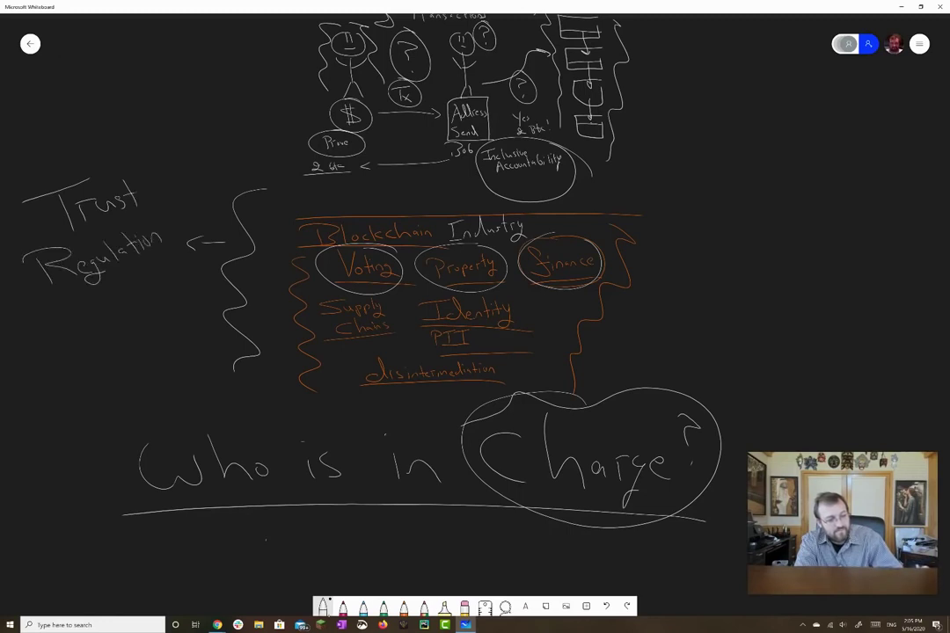
pyautogui.moveTo(71, 304); pyautogui.dragTo(176, 262)
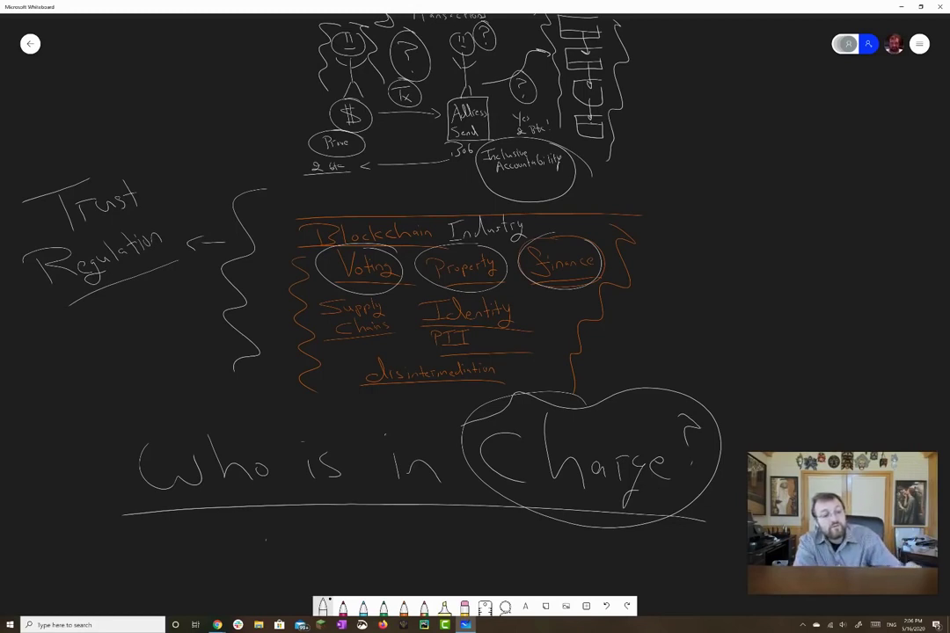
pyautogui.moveTo(145, 157)
pyautogui.mouseDown()
pyautogui.moveTo(40, 171)
pyautogui.moveTo(22, 264)
pyautogui.moveTo(172, 180)
pyautogui.mouseUp()
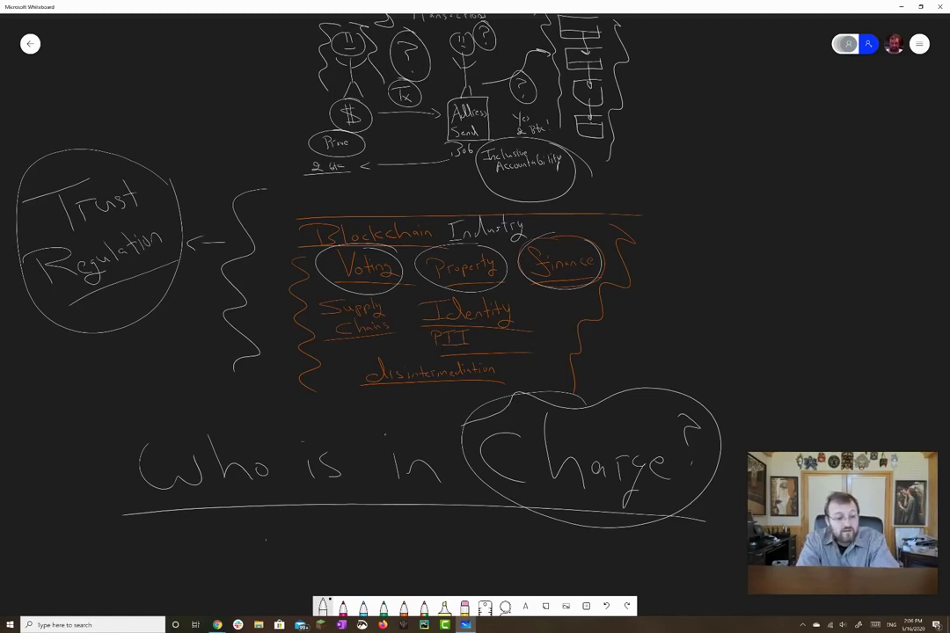
# Erase the stray 'Cwho' ink beneath the Who is in Charge? line
pyautogui.moveTo(475, 352)
pyautogui.mouseDown()
pyautogui.moveTo(510, 335)
pyautogui.moveTo(519, 253)
pyautogui.mouseUp()
pyautogui.moveTo(176, 446)
pyautogui.mouseDown()
pyautogui.moveTo(183, 479)
pyautogui.moveTo(216, 451)
pyautogui.moveTo(255, 472)
pyautogui.moveTo(288, 454)
pyautogui.mouseUp()
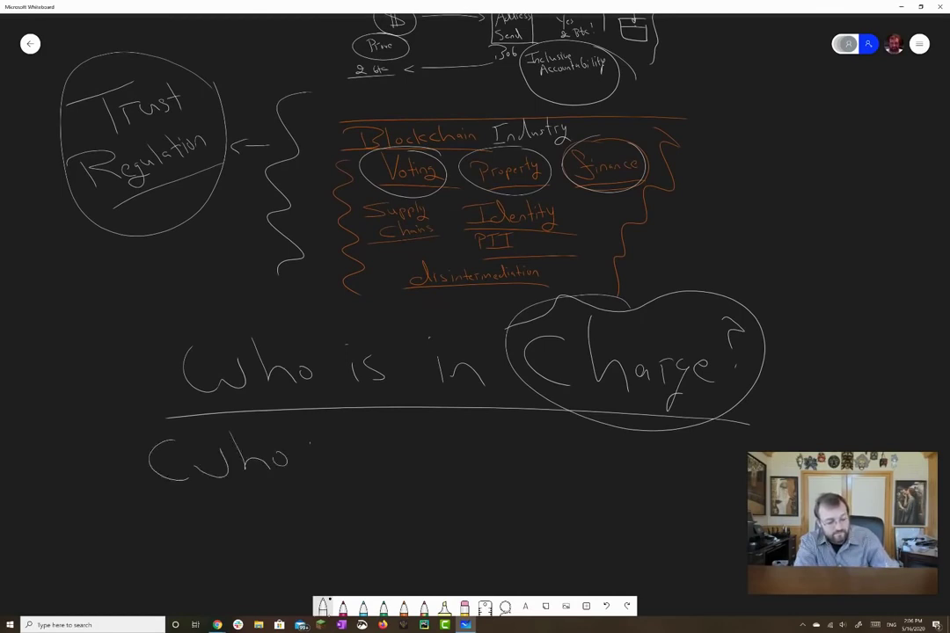
pyautogui.moveTo(154, 462); pyautogui.dragTo(285, 451)
# Write 'No One!' in white under the question and underline it
pyautogui.moveTo(250, 519)
pyautogui.mouseDown()
pyautogui.moveTo(280, 506)
pyautogui.moveTo(308, 445)
pyautogui.mouseUp()
pyautogui.moveTo(341, 469); pyautogui.dragTo(338, 471)
pyautogui.moveTo(435, 462)
pyautogui.mouseDown()
pyautogui.moveTo(414, 492)
pyautogui.moveTo(434, 466)
pyautogui.mouseUp()
pyautogui.moveTo(444, 506); pyautogui.dragTo(506, 509)
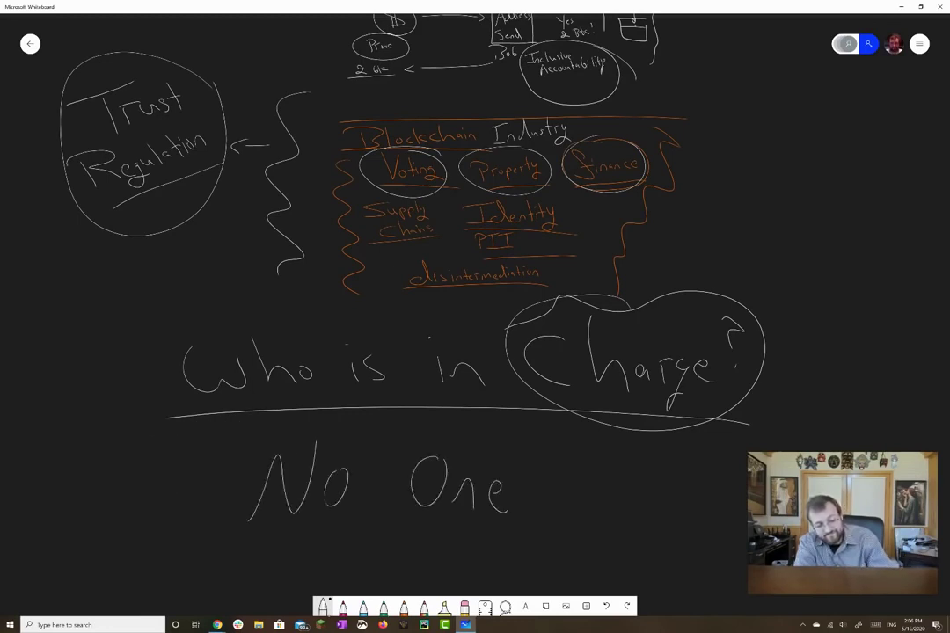
pyautogui.moveTo(534, 435); pyautogui.dragTo(528, 497)
pyautogui.moveTo(560, 537); pyautogui.dragTo(221, 534)
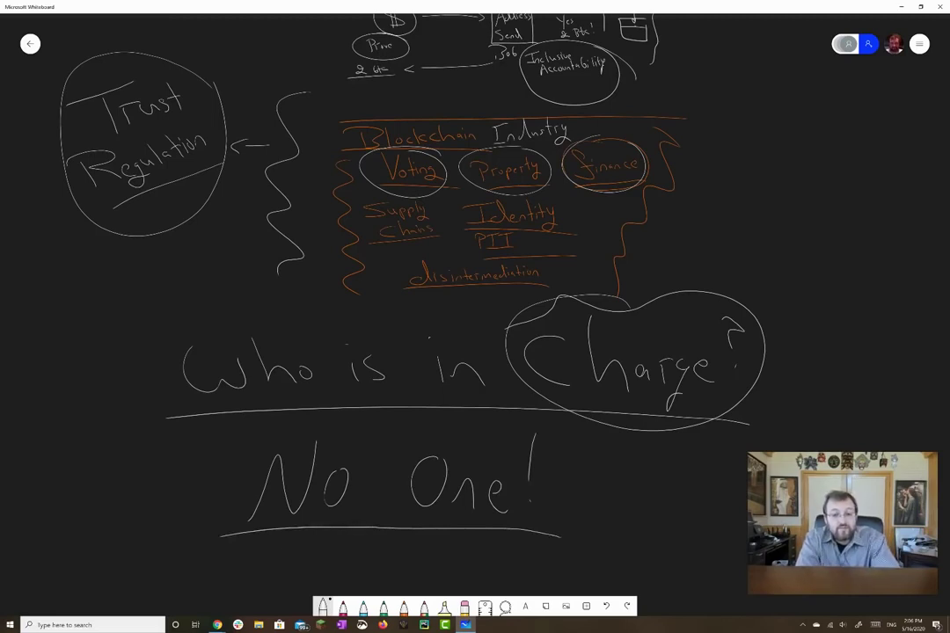
pyautogui.scroll(-3, 475, 228)
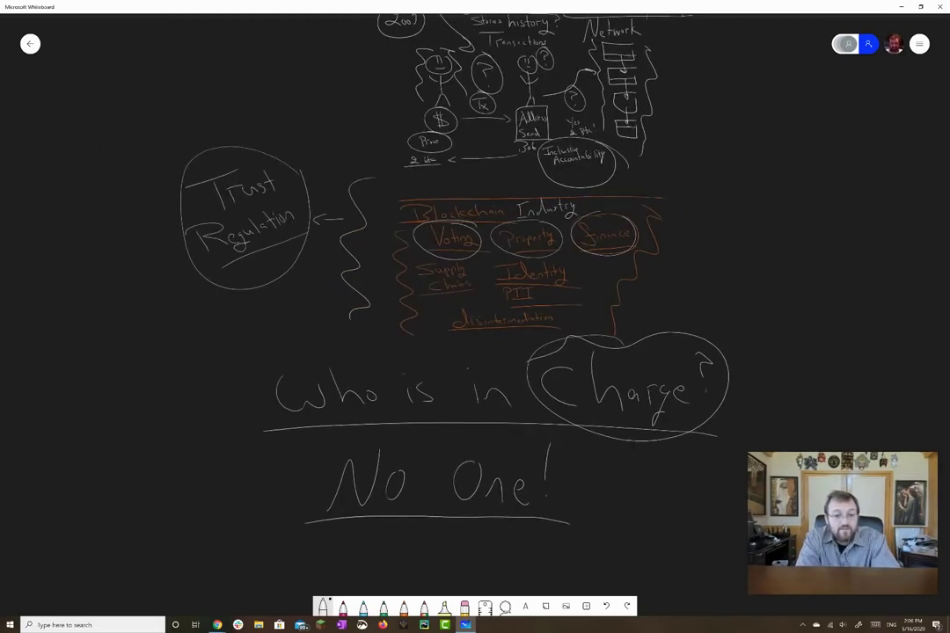
# Handwrite 'Be our own Bank' left of the Ledger transaction diagram and underline 'Bank'
pyautogui.scroll(-3, 475, 263)
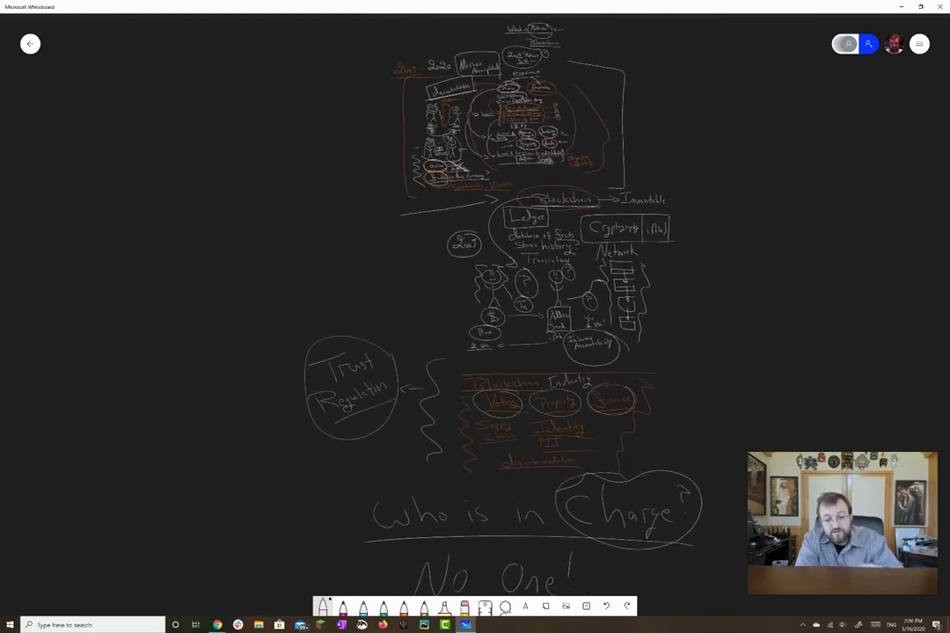
pyautogui.scroll(3, 497, 274)
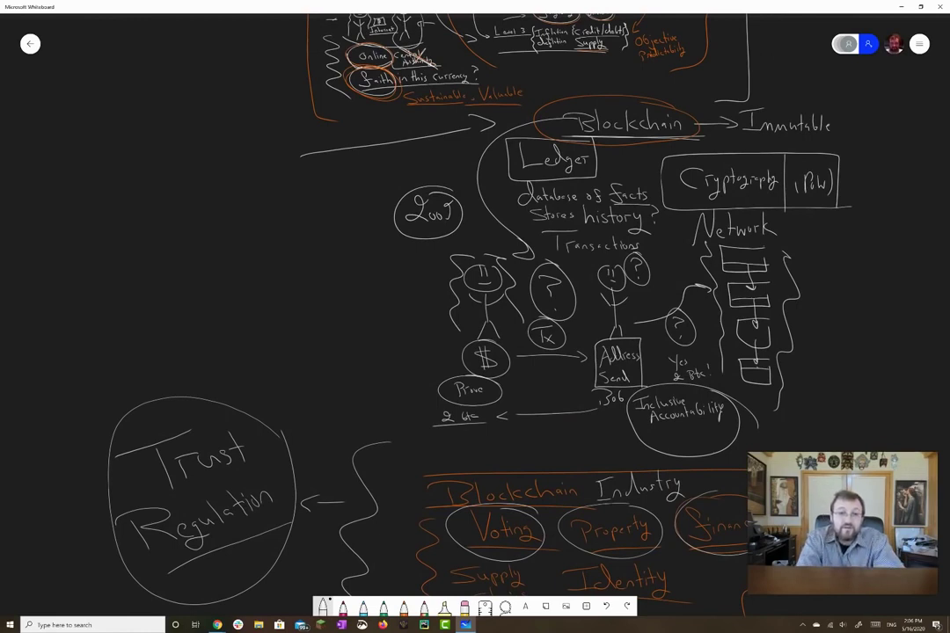
pyautogui.scroll(-3, 475, 264)
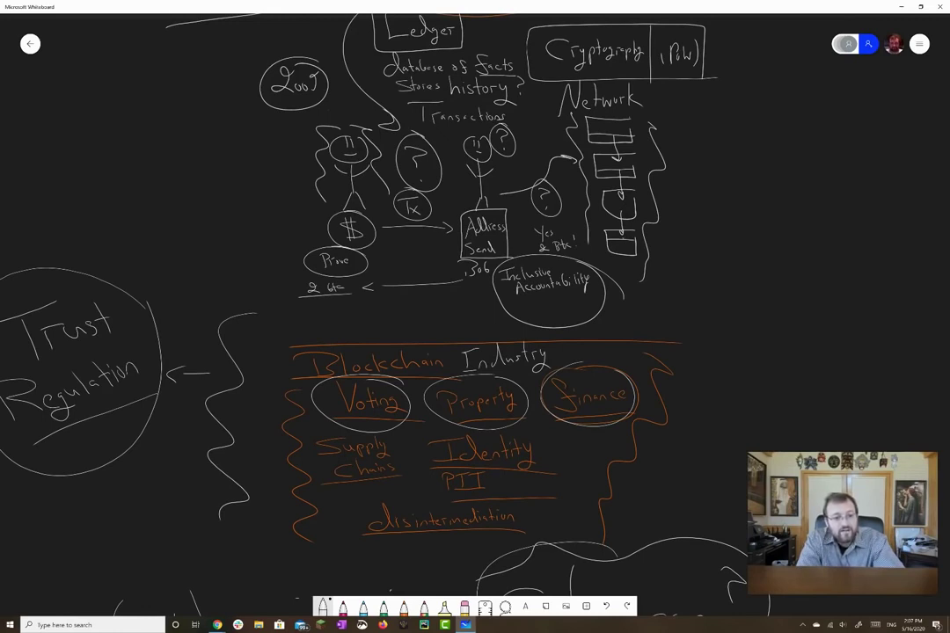
pyautogui.moveTo(132, 123)
pyautogui.mouseDown()
pyautogui.moveTo(137, 151)
pyautogui.moveTo(176, 123)
pyautogui.moveTo(167, 148)
pyautogui.mouseUp()
pyautogui.moveTo(189, 134)
pyautogui.mouseDown()
pyautogui.moveTo(185, 146)
pyautogui.moveTo(239, 132)
pyautogui.mouseUp()
pyautogui.moveTo(158, 172)
pyautogui.mouseDown()
pyautogui.moveTo(152, 180)
pyautogui.moveTo(205, 180)
pyautogui.mouseUp()
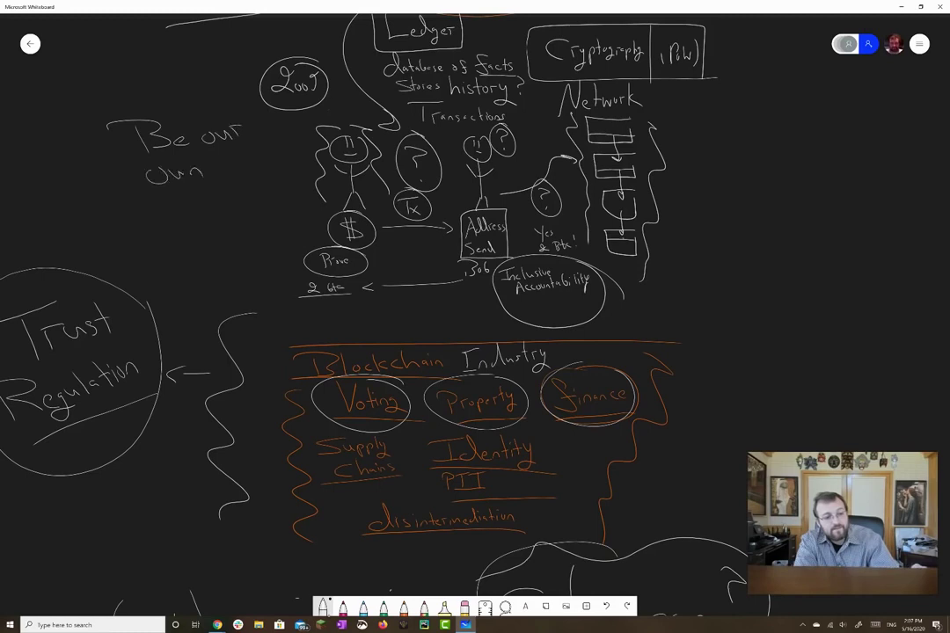
pyautogui.moveTo(141, 198); pyautogui.dragTo(193, 207)
pyautogui.moveTo(198, 201); pyautogui.dragTo(231, 206)
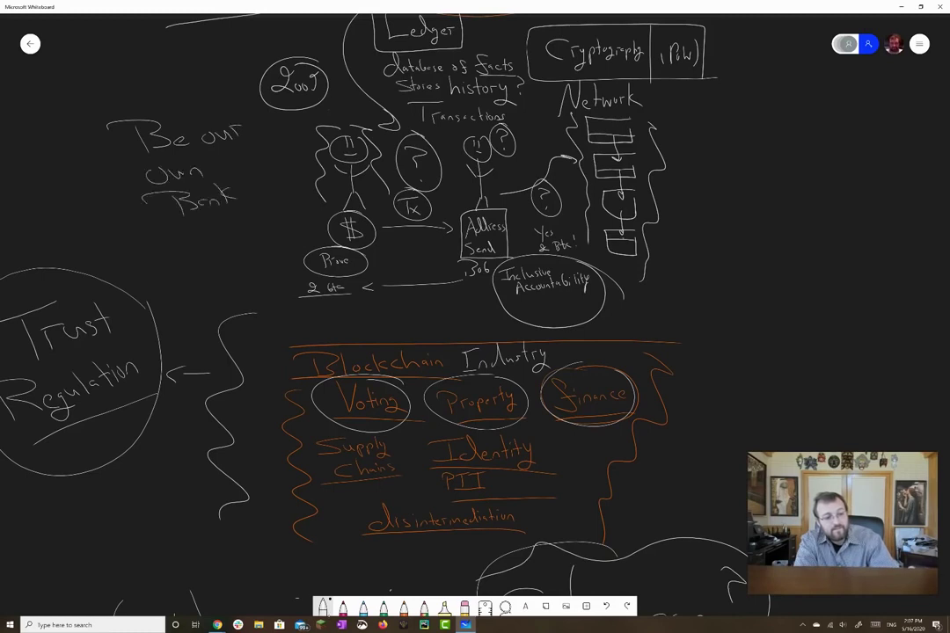
pyautogui.moveTo(145, 212); pyautogui.dragTo(245, 204)
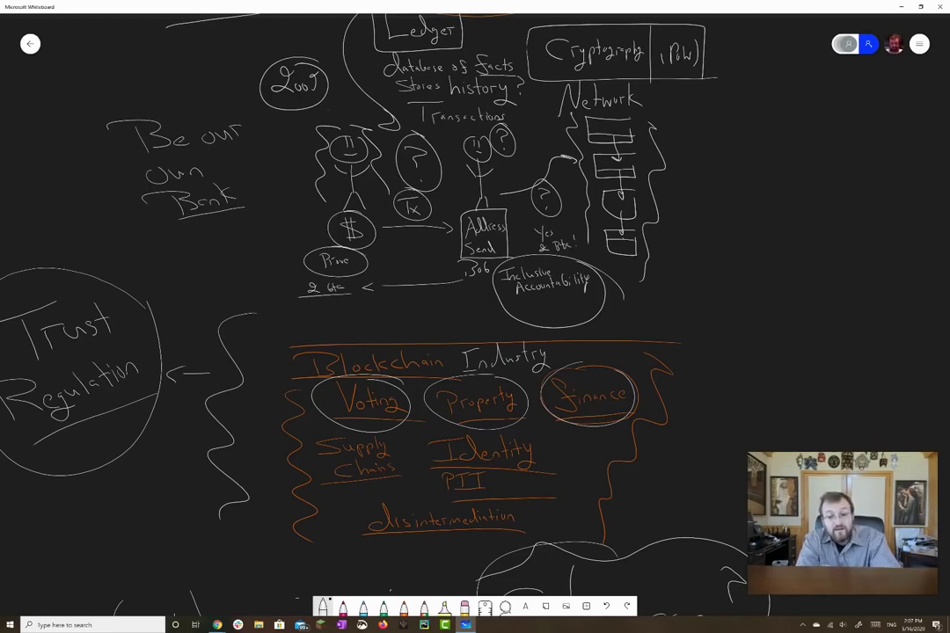
pyautogui.scroll(10, 325, 264)
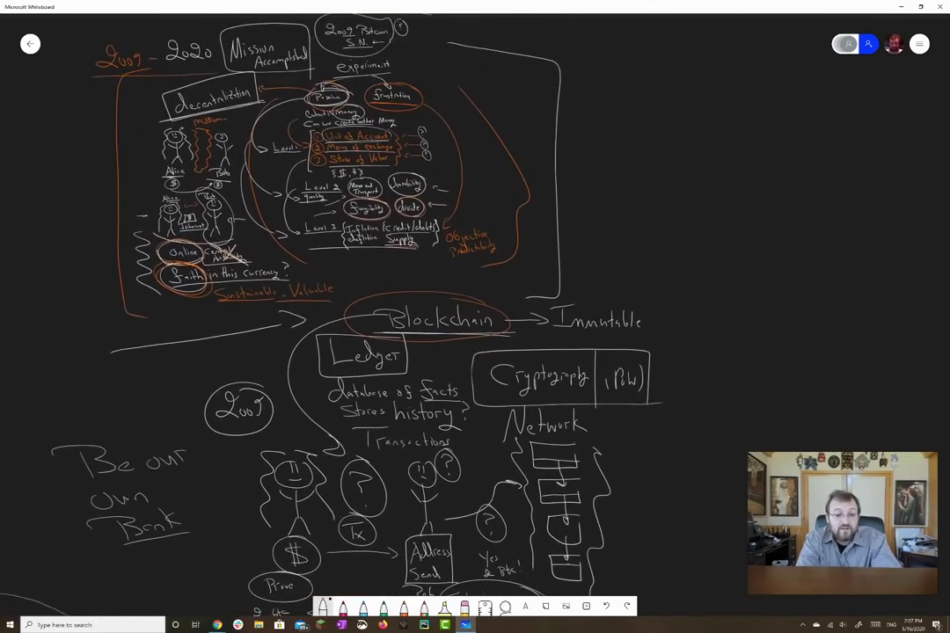
# Circle the 'Objective Predictability' note and draw a '|—>' arrow into '2009 - 2020'
pyautogui.scroll(4, 326, 264)
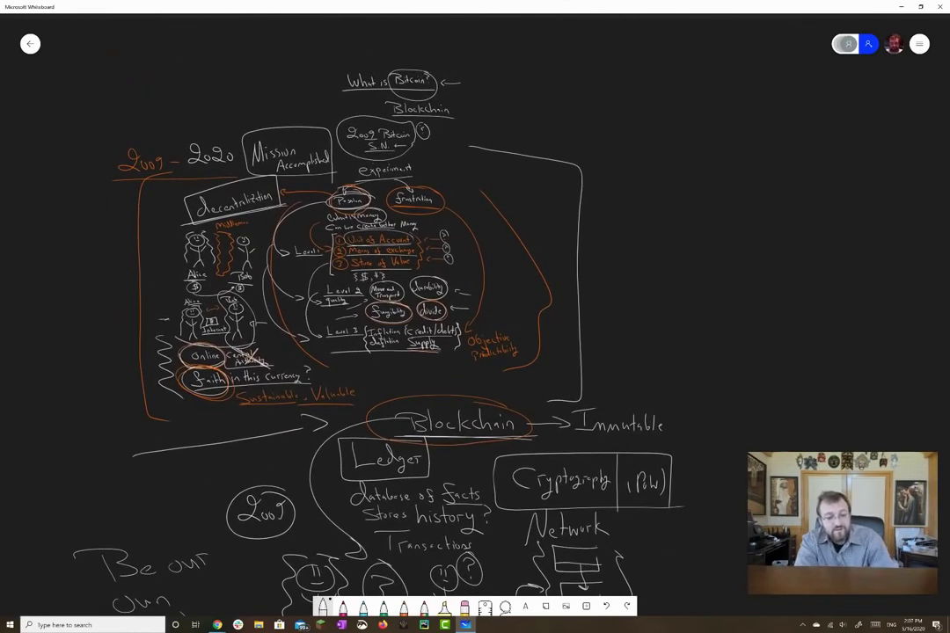
pyautogui.moveTo(510, 324); pyautogui.dragTo(504, 322)
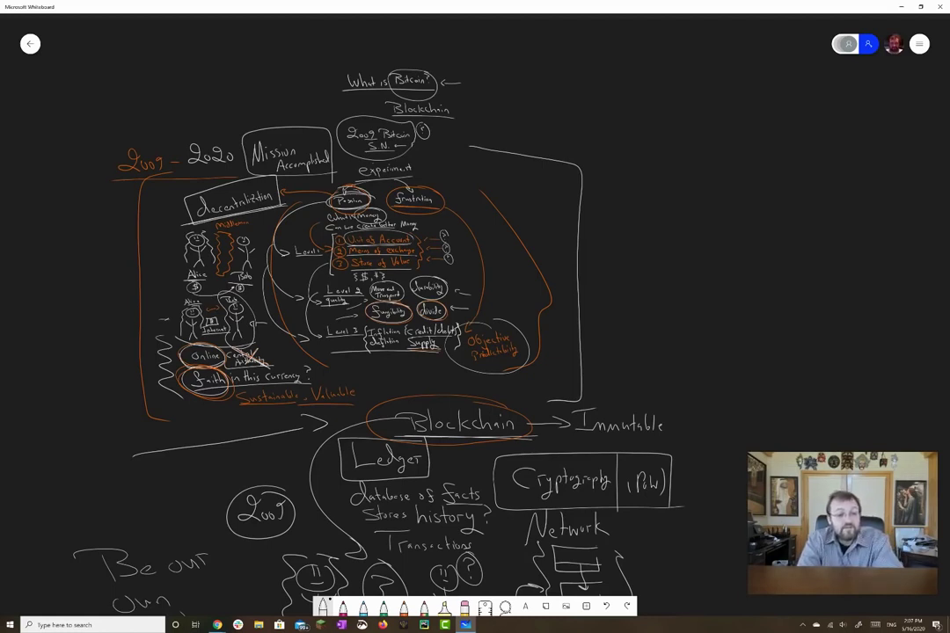
pyautogui.moveTo(72, 163)
pyautogui.mouseDown()
pyautogui.moveTo(112, 163)
pyautogui.moveTo(68, 188)
pyautogui.mouseUp()
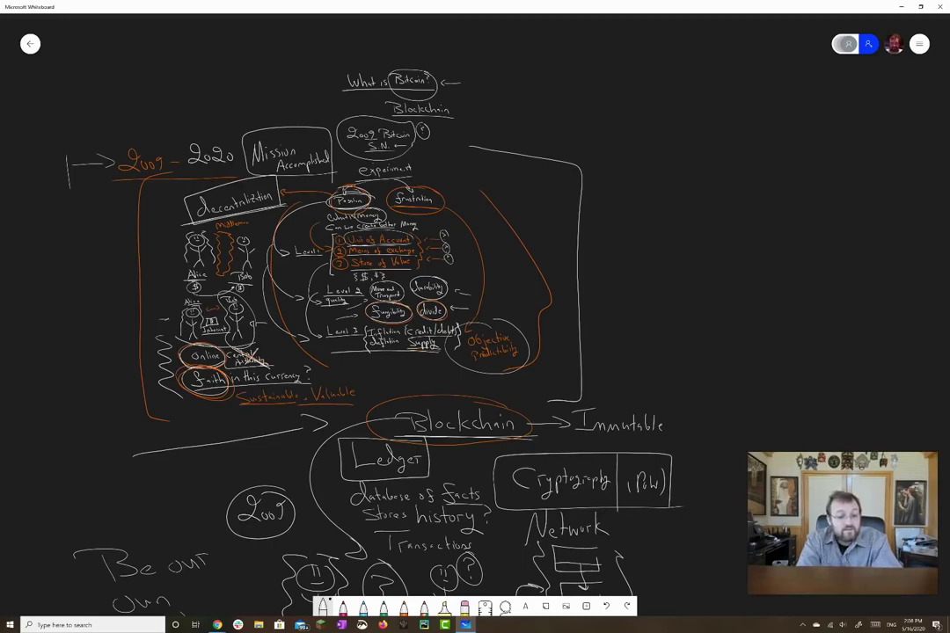
pyautogui.scroll(-10, 476, 317)
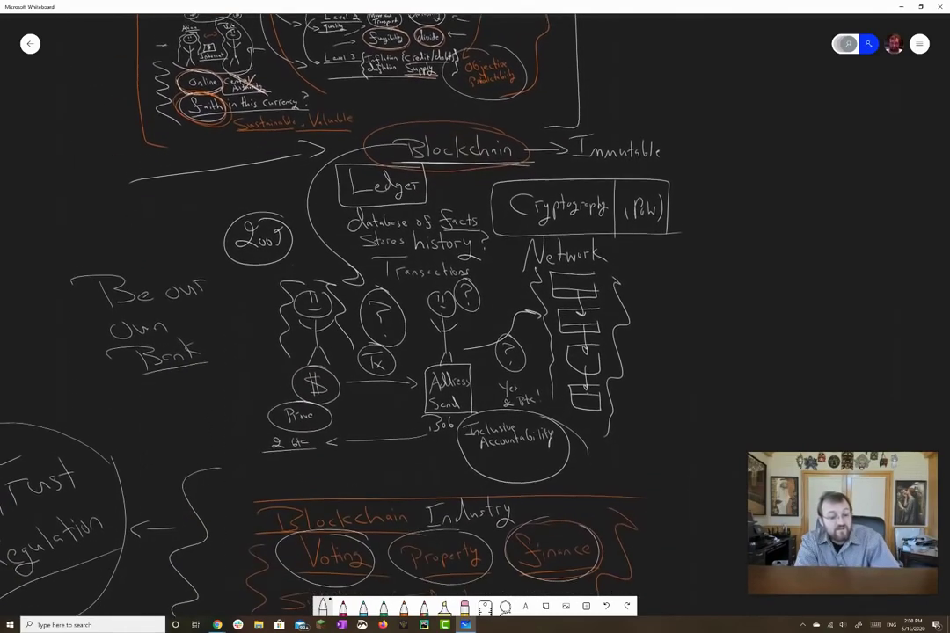
pyautogui.scroll(-2, 475, 317)
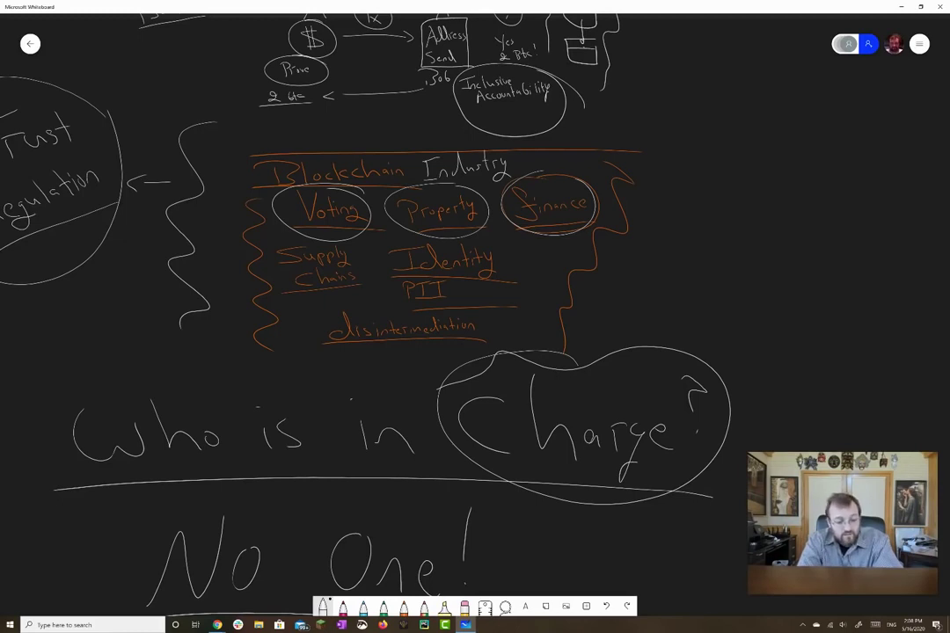
pyautogui.scroll(-3, 317, 317)
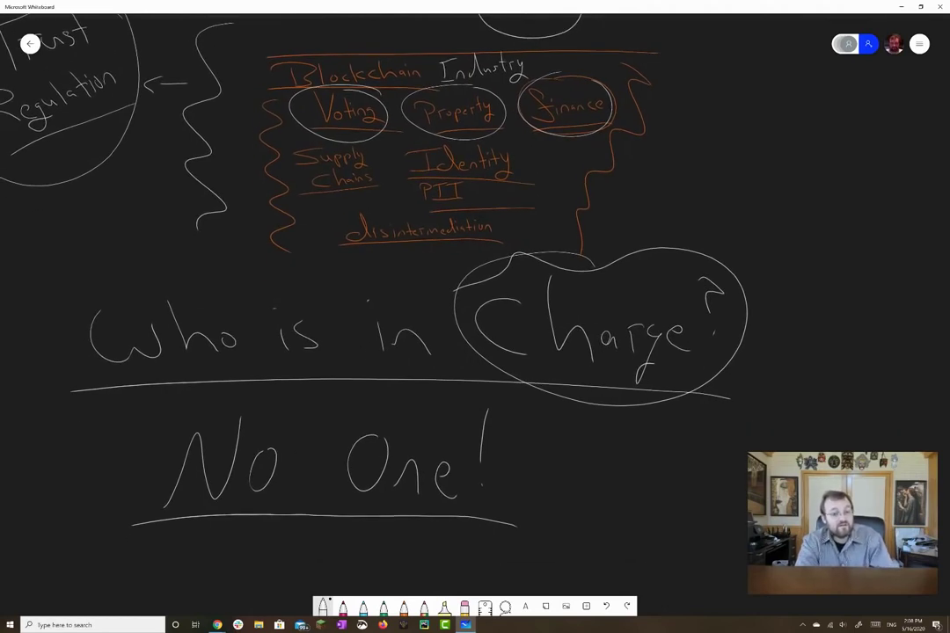
# Circle 'No One!' and draw an arrow to it from the Trust Regulation circle
pyautogui.moveTo(475, 515)
pyautogui.mouseDown()
pyautogui.moveTo(317, 520)
pyautogui.moveTo(85, 458)
pyautogui.moveTo(396, 380)
pyautogui.moveTo(528, 505)
pyautogui.moveTo(114, 444)
pyautogui.moveTo(568, 453)
pyautogui.mouseUp()
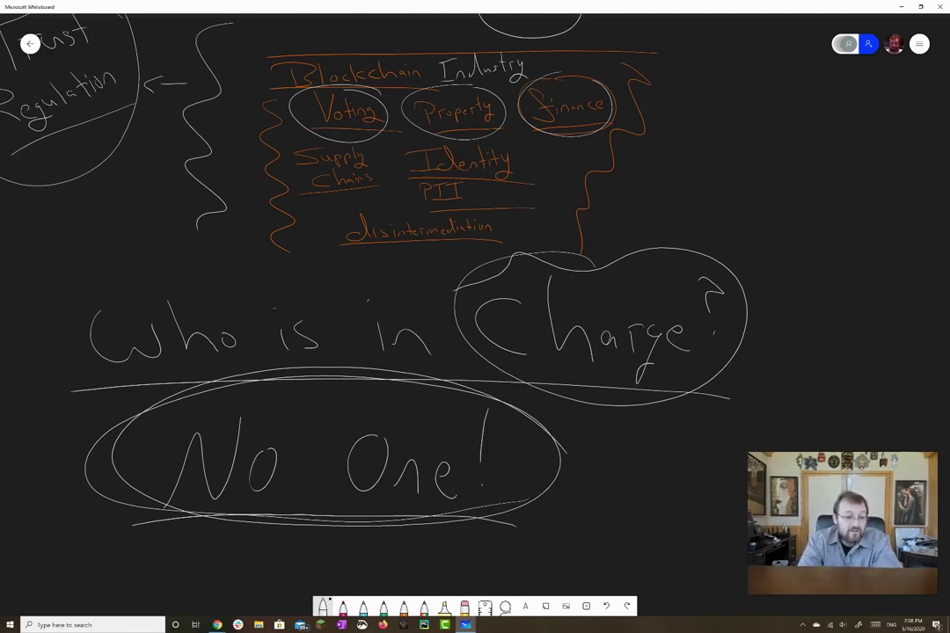
pyautogui.moveTo(18, 163)
pyautogui.mouseDown()
pyautogui.moveTo(92, 400)
pyautogui.moveTo(132, 413)
pyautogui.mouseUp()
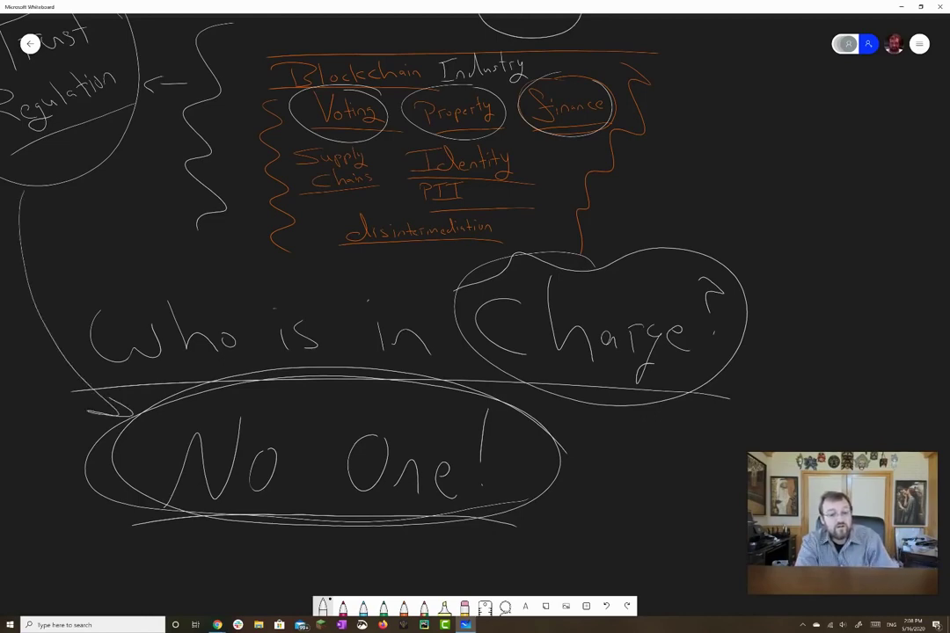
pyautogui.scroll(5, 352, 308)
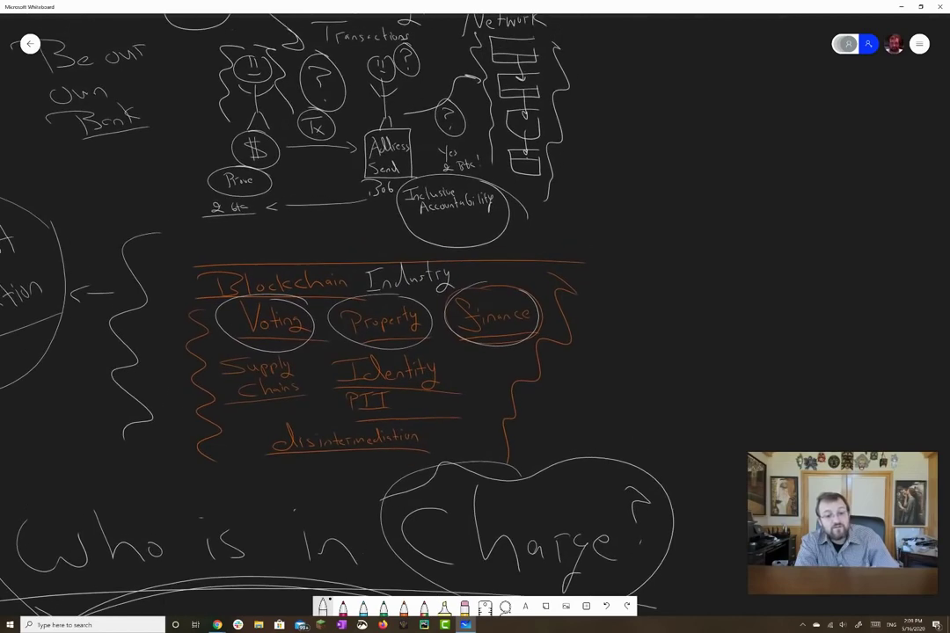
# Draw a connector from Inclusive Accountability down into Objective Predictability
pyautogui.moveTo(547, 185); pyautogui.dragTo(517, 244)
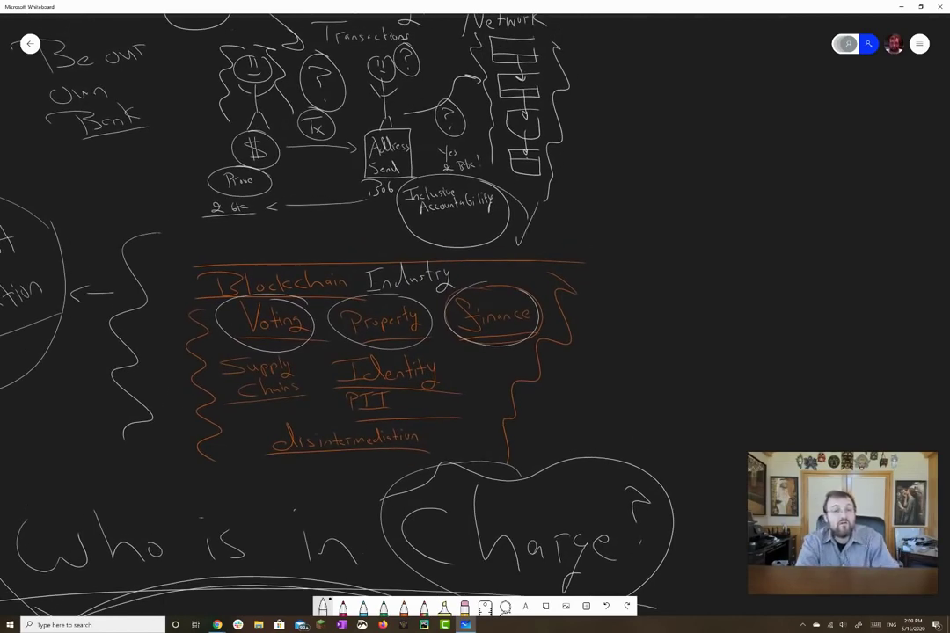
pyautogui.scroll(5, 352, 308)
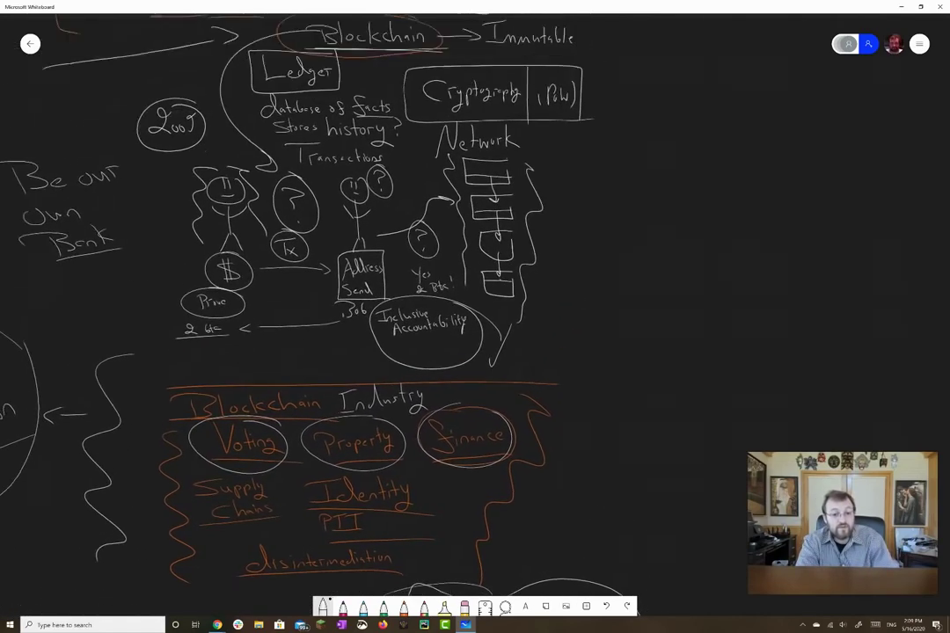
pyautogui.scroll(5, 352, 308)
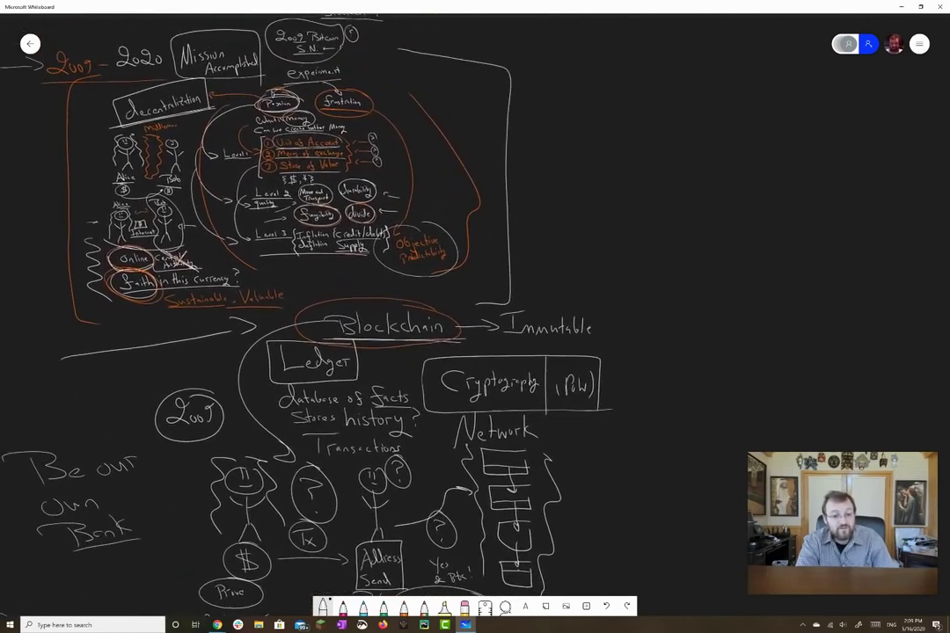
pyautogui.moveTo(453, 192); pyautogui.dragTo(440, 233)
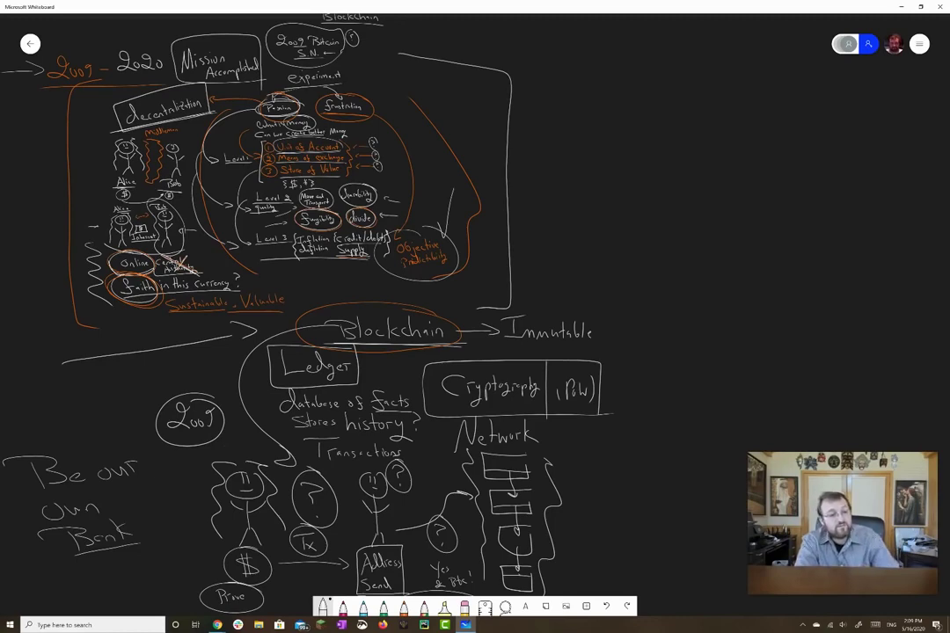
pyautogui.moveTo(352, 264); pyautogui.dragTo(462, 374)
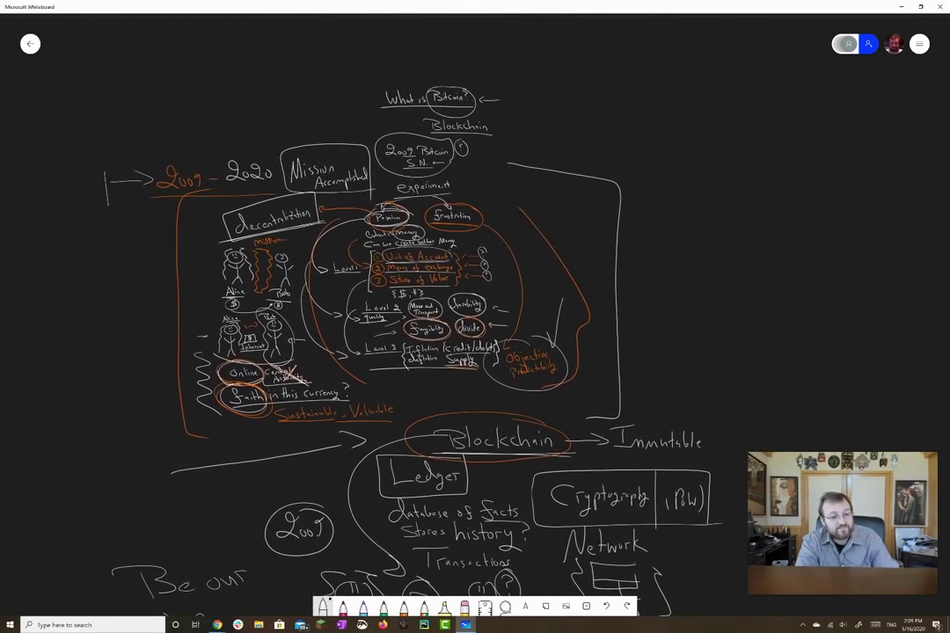
# Ellipse the '2009 - 2020' heading, then handwrite 'You' at the left and circle it
pyautogui.moveTo(203, 136)
pyautogui.mouseDown()
pyautogui.moveTo(81, 181)
pyautogui.moveTo(220, 227)
pyautogui.moveTo(212, 135)
pyautogui.mouseUp()
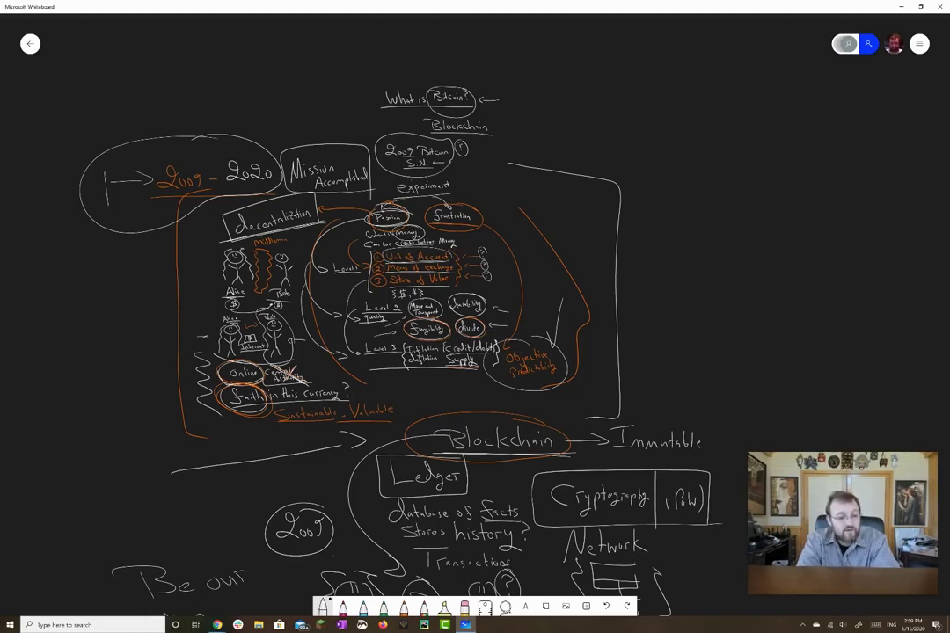
pyautogui.moveTo(79, 290)
pyautogui.mouseDown()
pyautogui.moveTo(83, 344)
pyautogui.moveTo(92, 324)
pyautogui.moveTo(124, 327)
pyautogui.mouseUp()
pyautogui.moveTo(66, 264)
pyautogui.mouseDown()
pyautogui.moveTo(88, 365)
pyautogui.moveTo(110, 267)
pyautogui.moveTo(44, 268)
pyautogui.mouseUp()
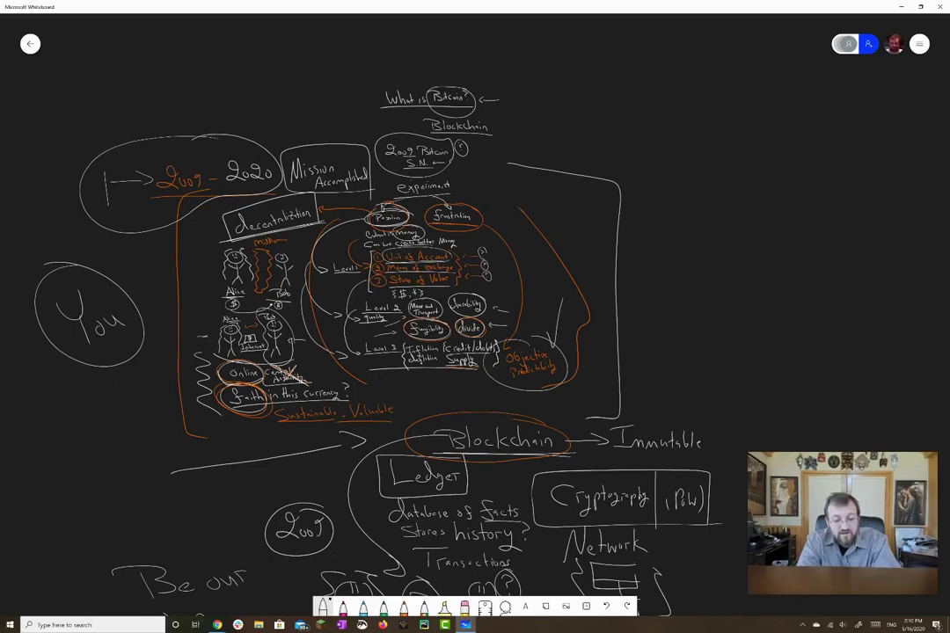
pyautogui.scroll(-5, 291, 264)
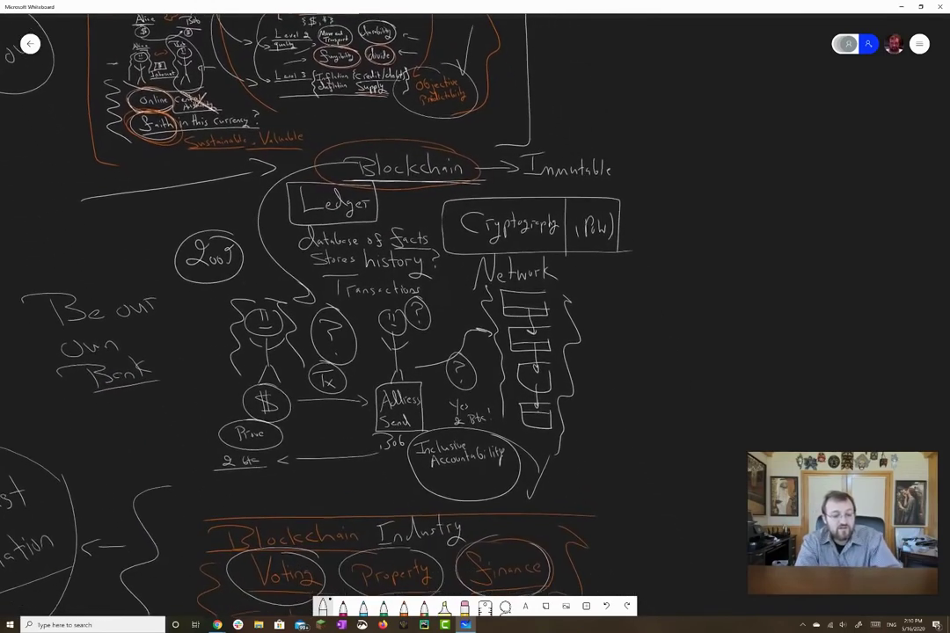
# Scroll down past Blockchain Industry to the 'Who is in Charge? No One!' section
pyautogui.scroll(-3, 352, 264)
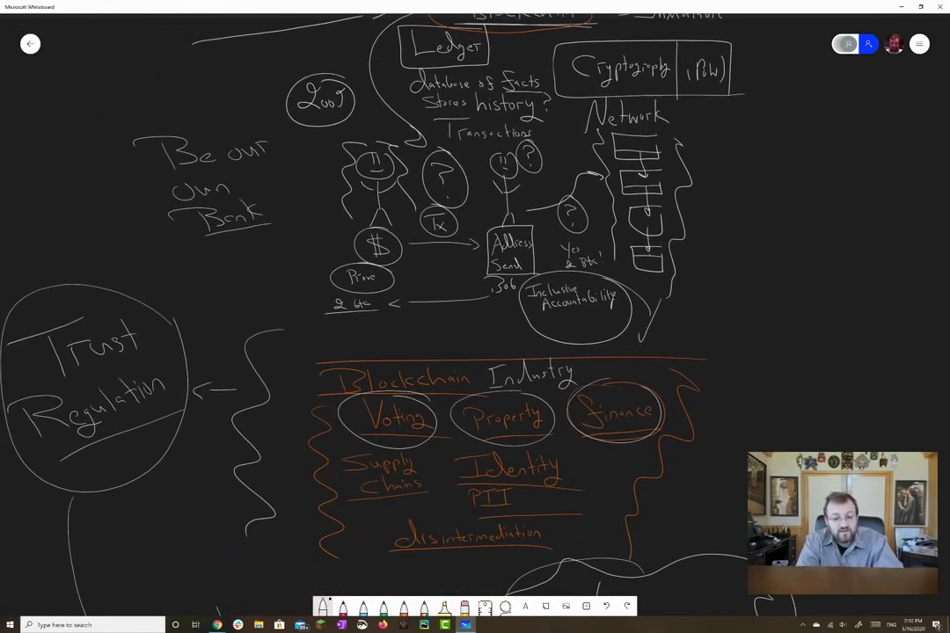
pyautogui.scroll(-7, 352, 264)
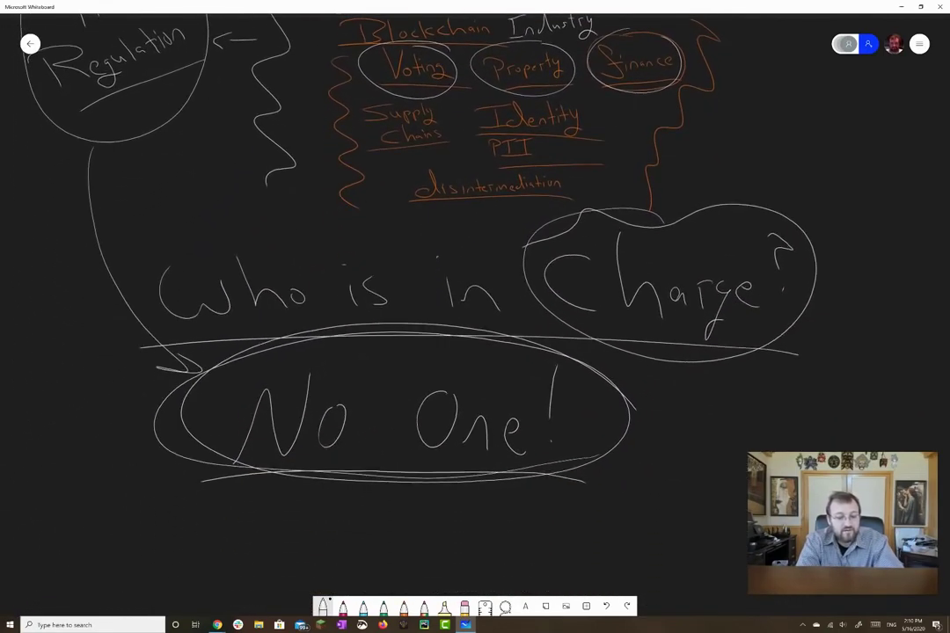